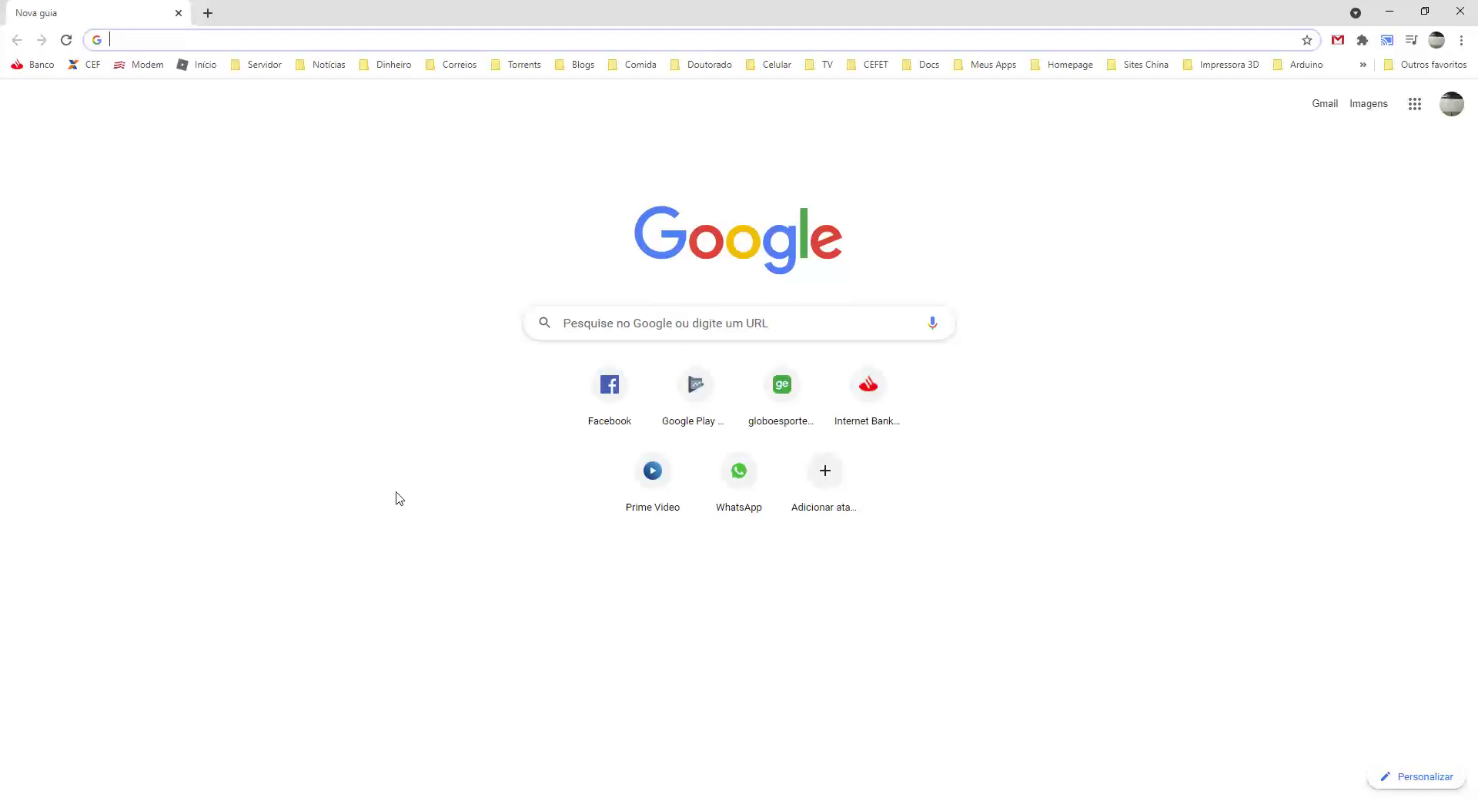
Search the web for petr3 and open the InfoMoney result for PETR3 (PETROBRAS ON N2).
{"action": "type", "text": "petr3"}
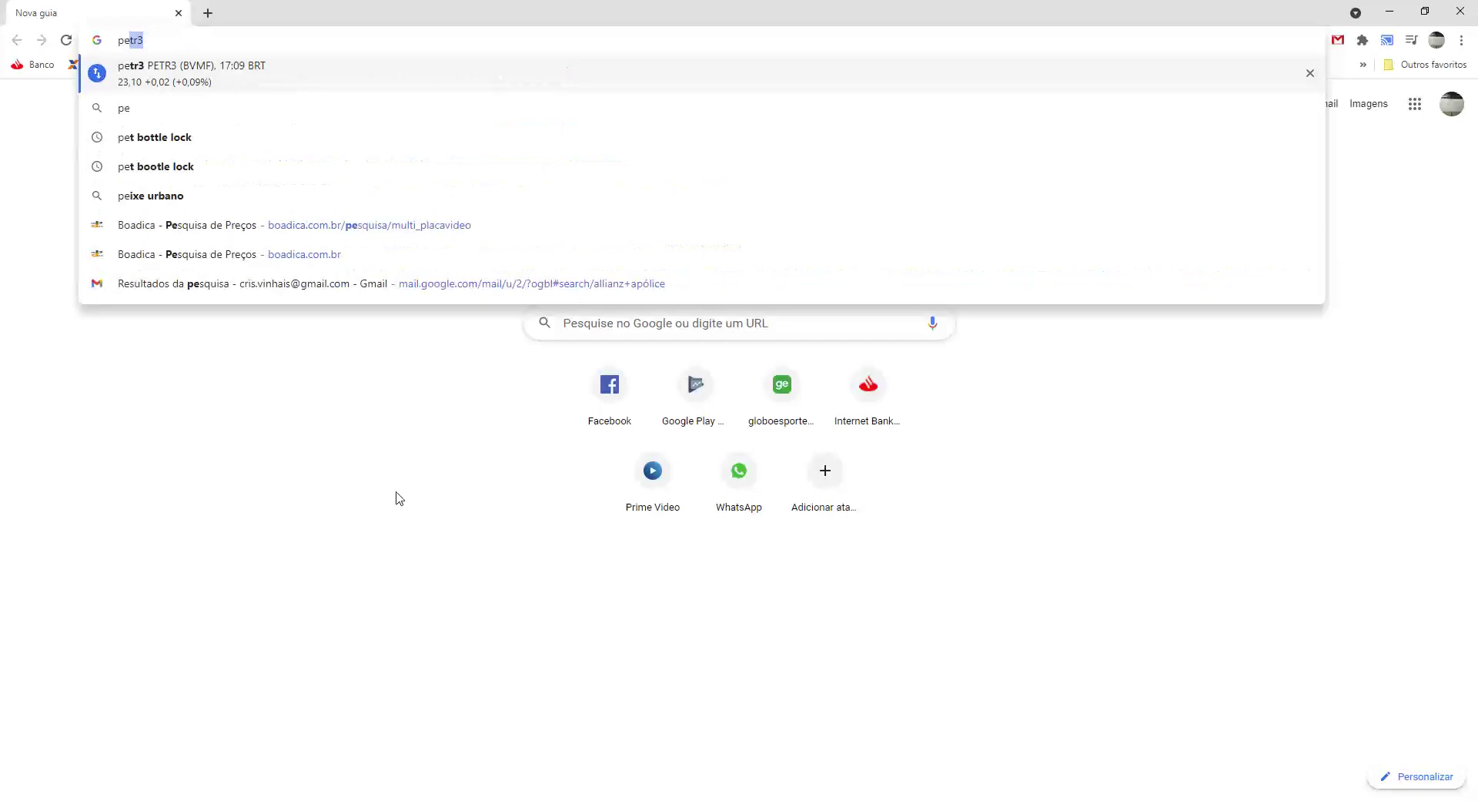
{"action": "key", "text": "Return"}
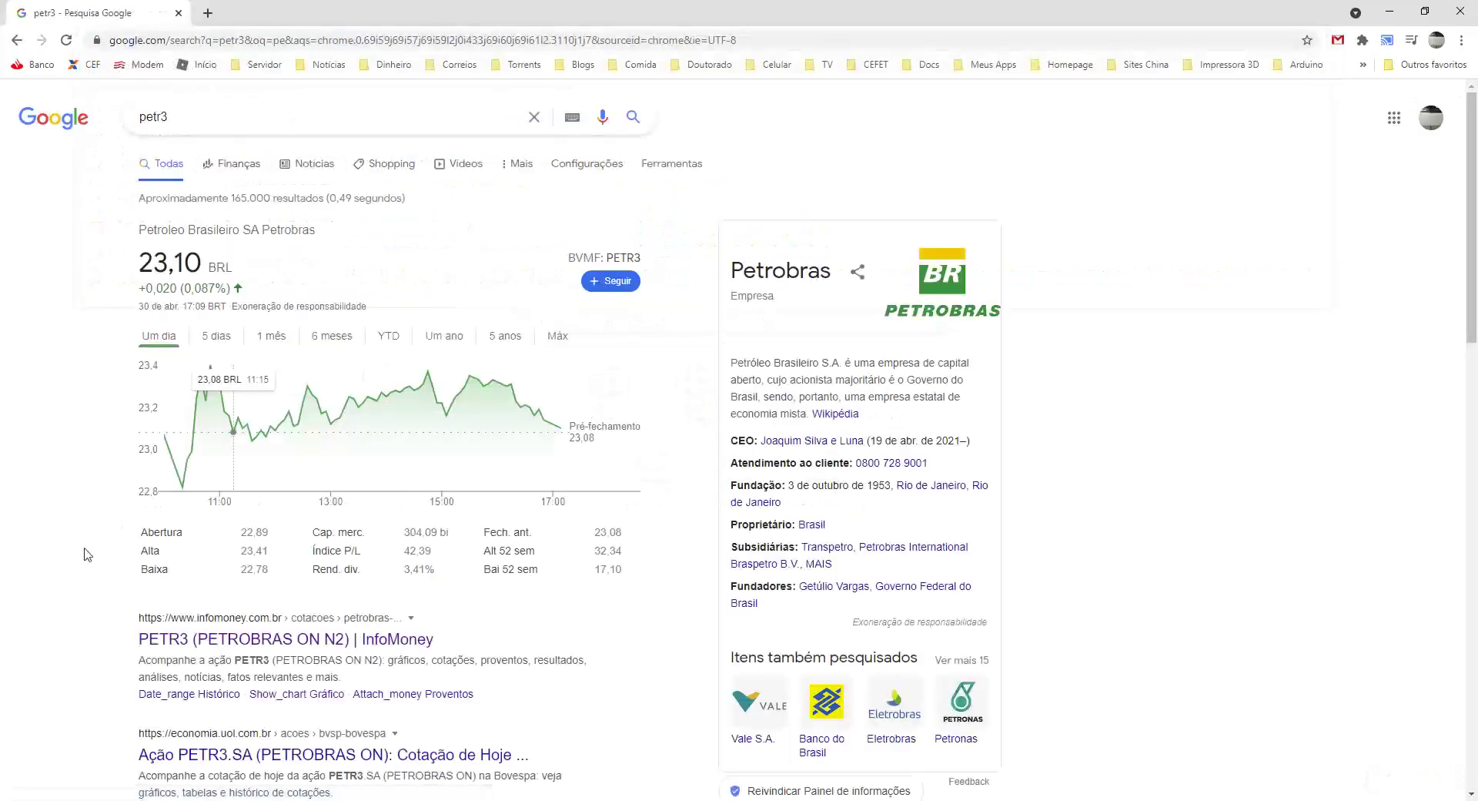
{"action": "scroll", "coordinate": [80, 549], "scroll_direction": "down", "scroll_amount": 2}
{"action": "scroll", "coordinate": [80, 546], "scroll_direction": "up", "scroll_amount": 2}
{"action": "double_click", "coordinate": [631, 256]}
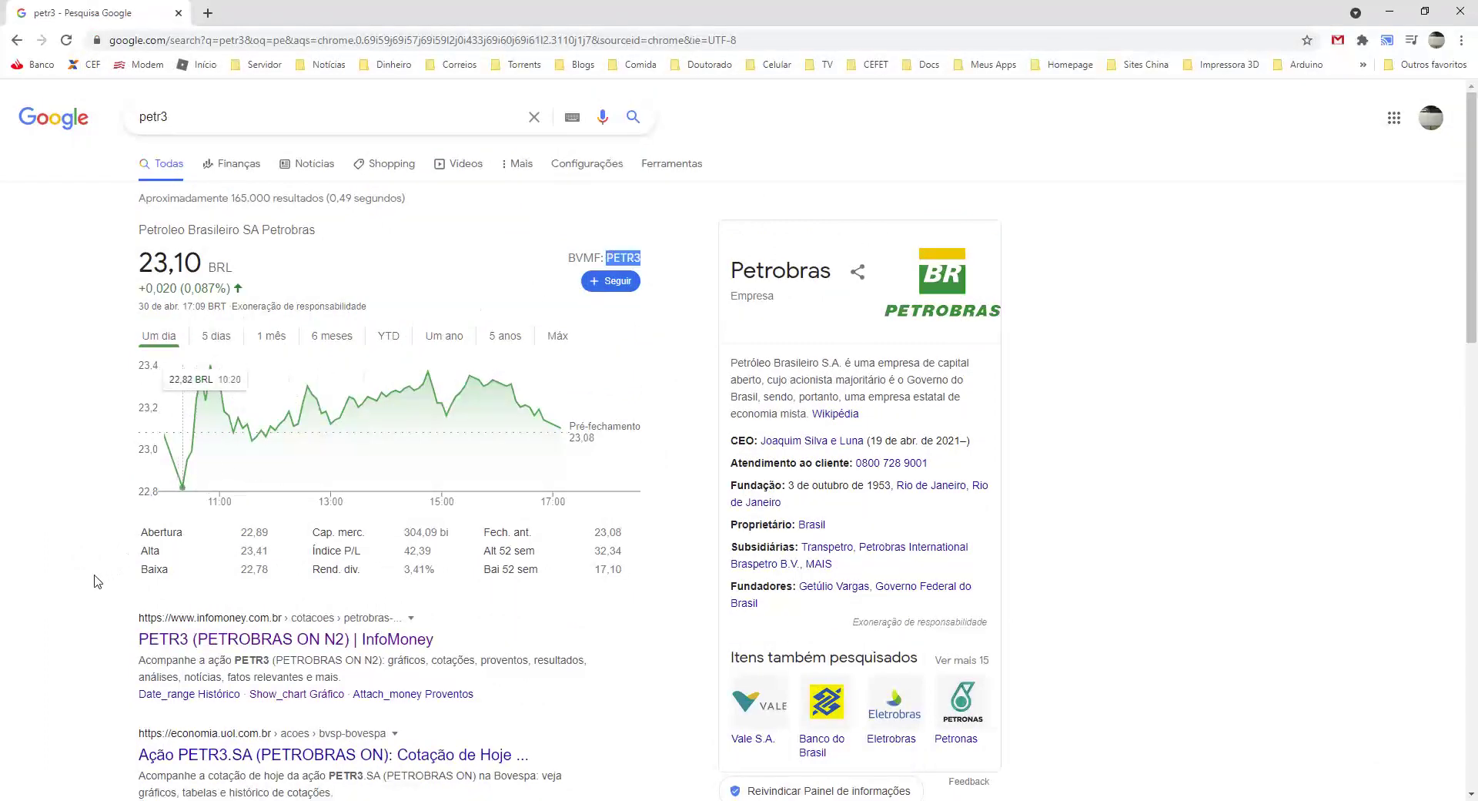
{"action": "scroll", "coordinate": [83, 593], "scroll_direction": "down", "scroll_amount": 2}
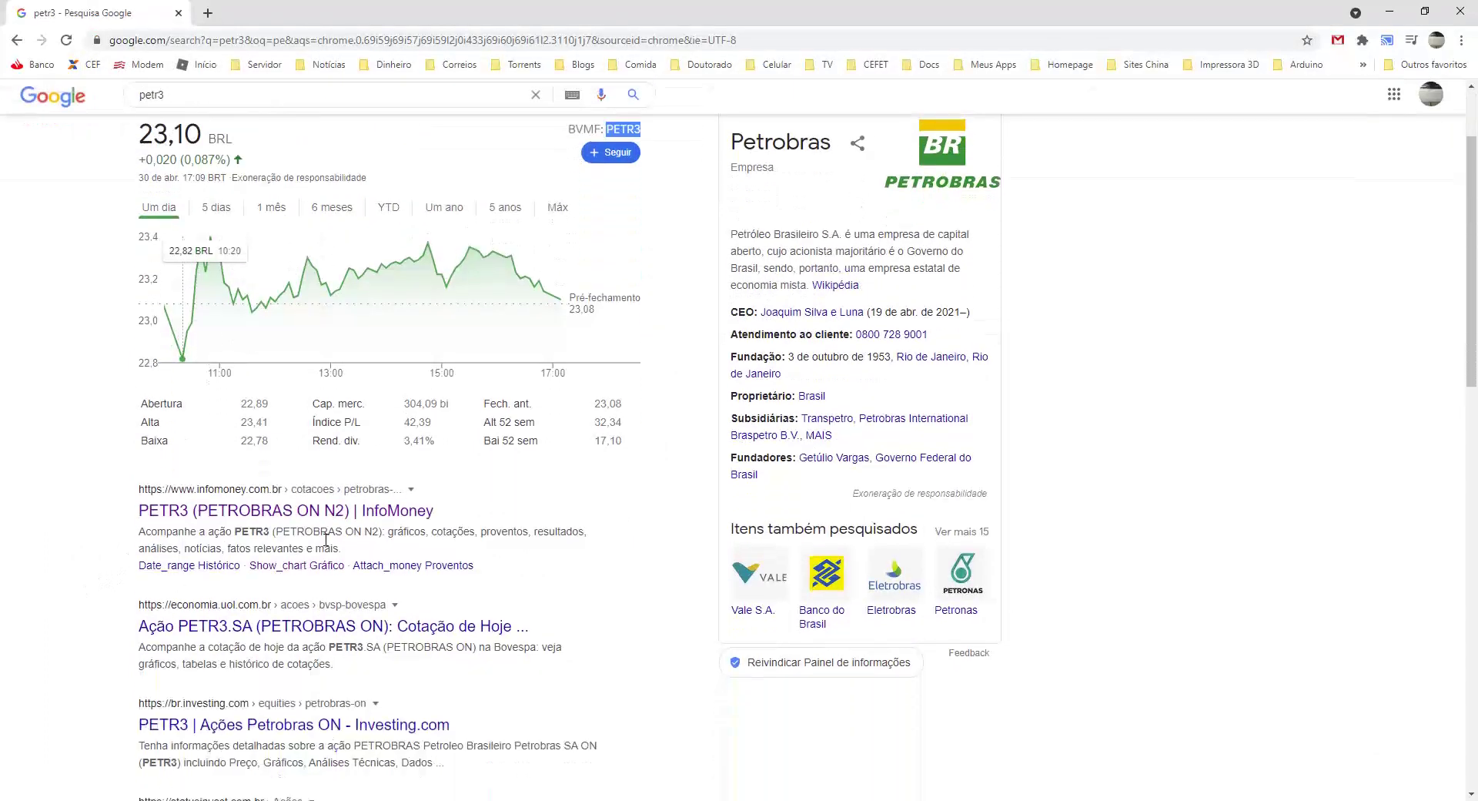
{"action": "left_click", "coordinate": [335, 521]}
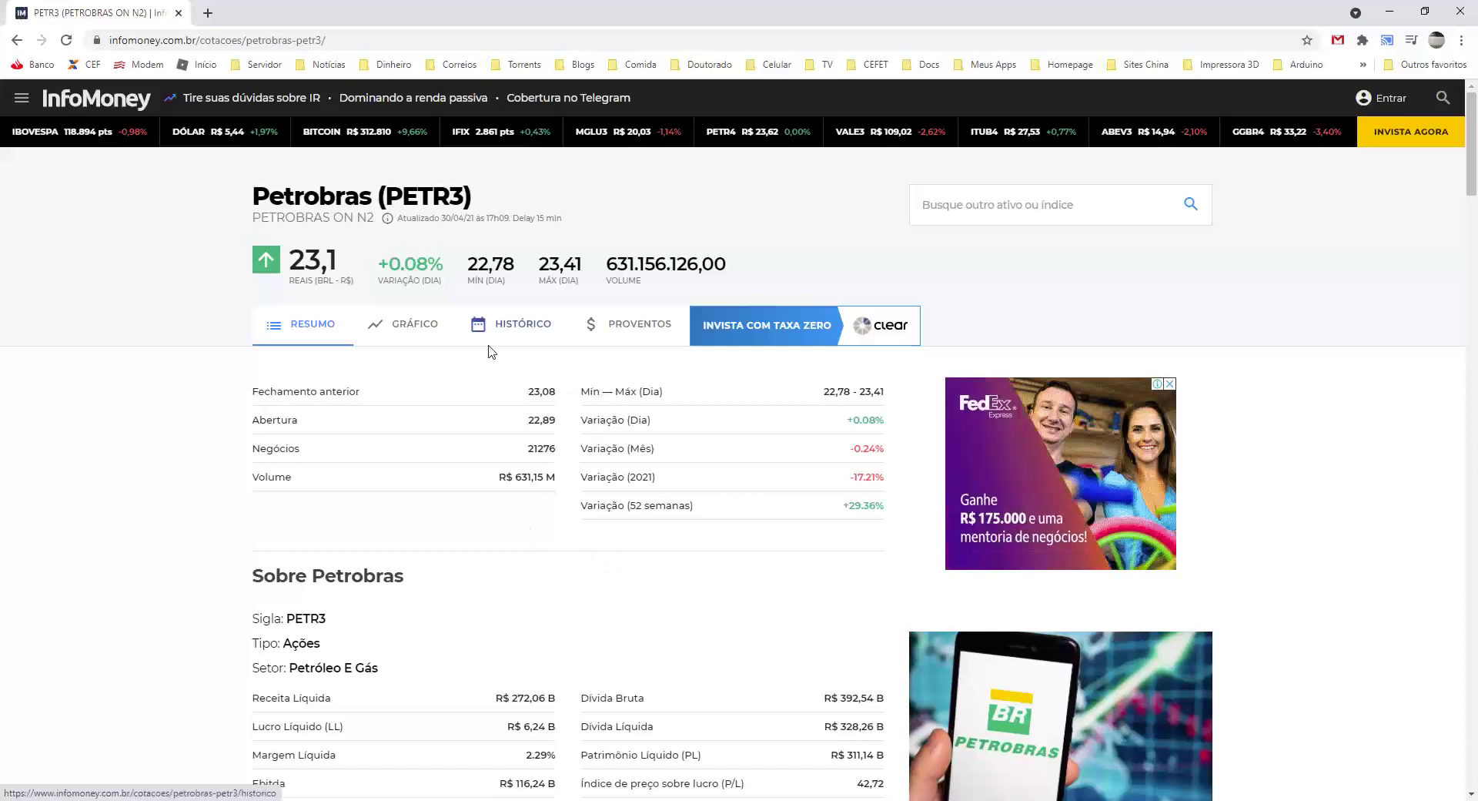
Open the PETR3 price chart on InfoMoney and download its data as a CSV file.
{"action": "left_click", "coordinate": [408, 334]}
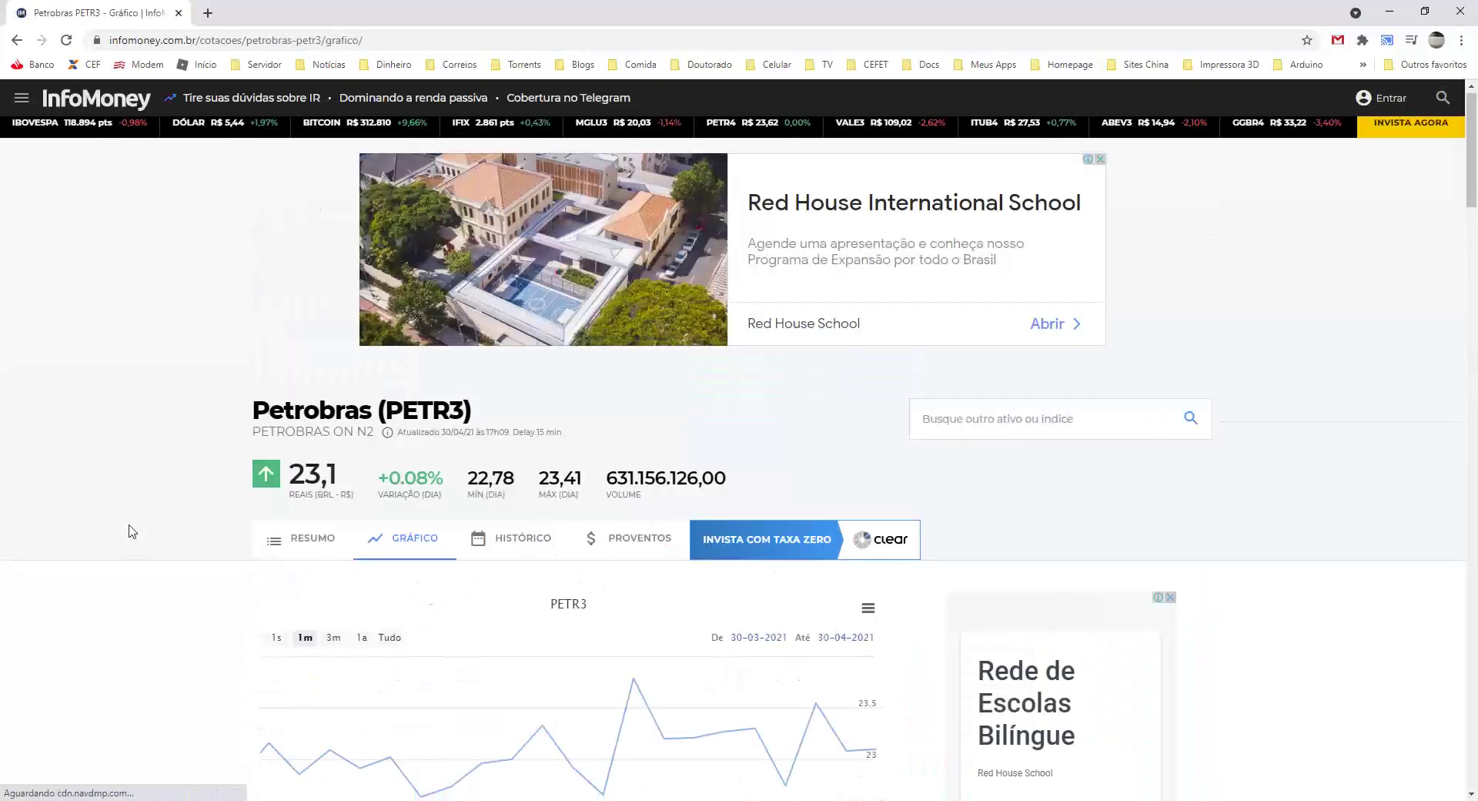
{"action": "scroll", "coordinate": [162, 528], "scroll_direction": "down", "scroll_amount": 2}
{"action": "left_click", "coordinate": [867, 465]}
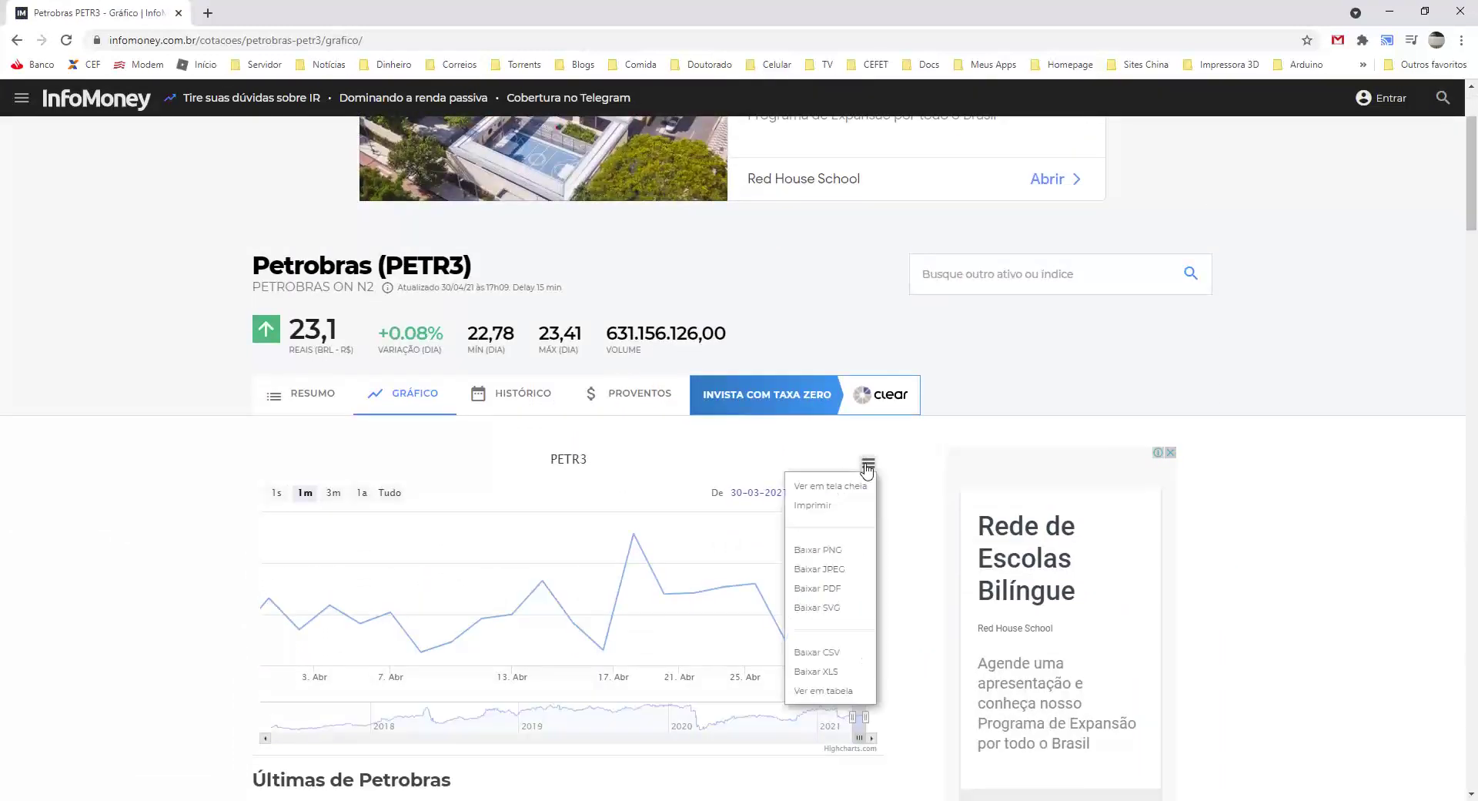
{"action": "scroll", "coordinate": [908, 472], "scroll_direction": "down", "scroll_amount": 1}
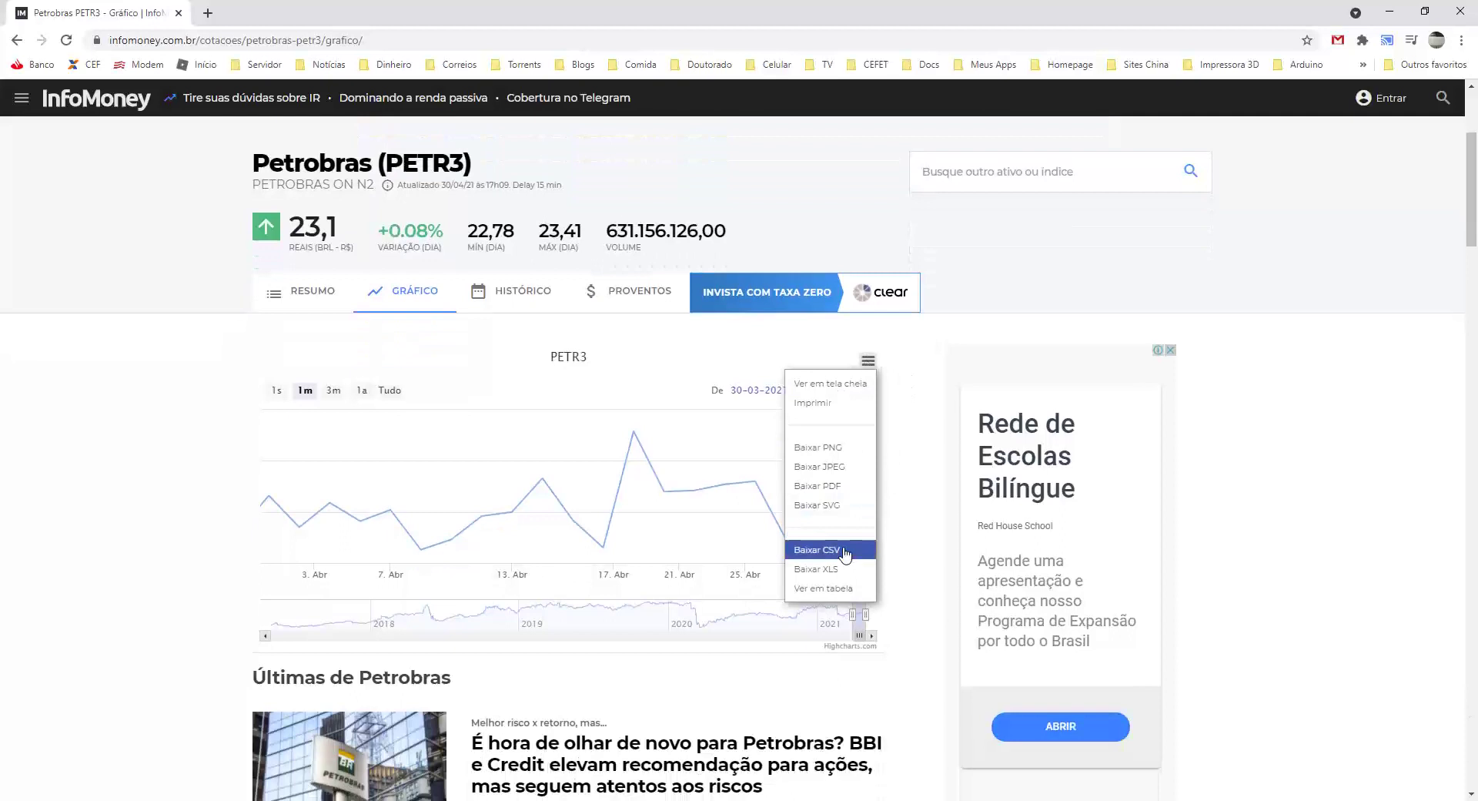
{"action": "left_click", "coordinate": [845, 551]}
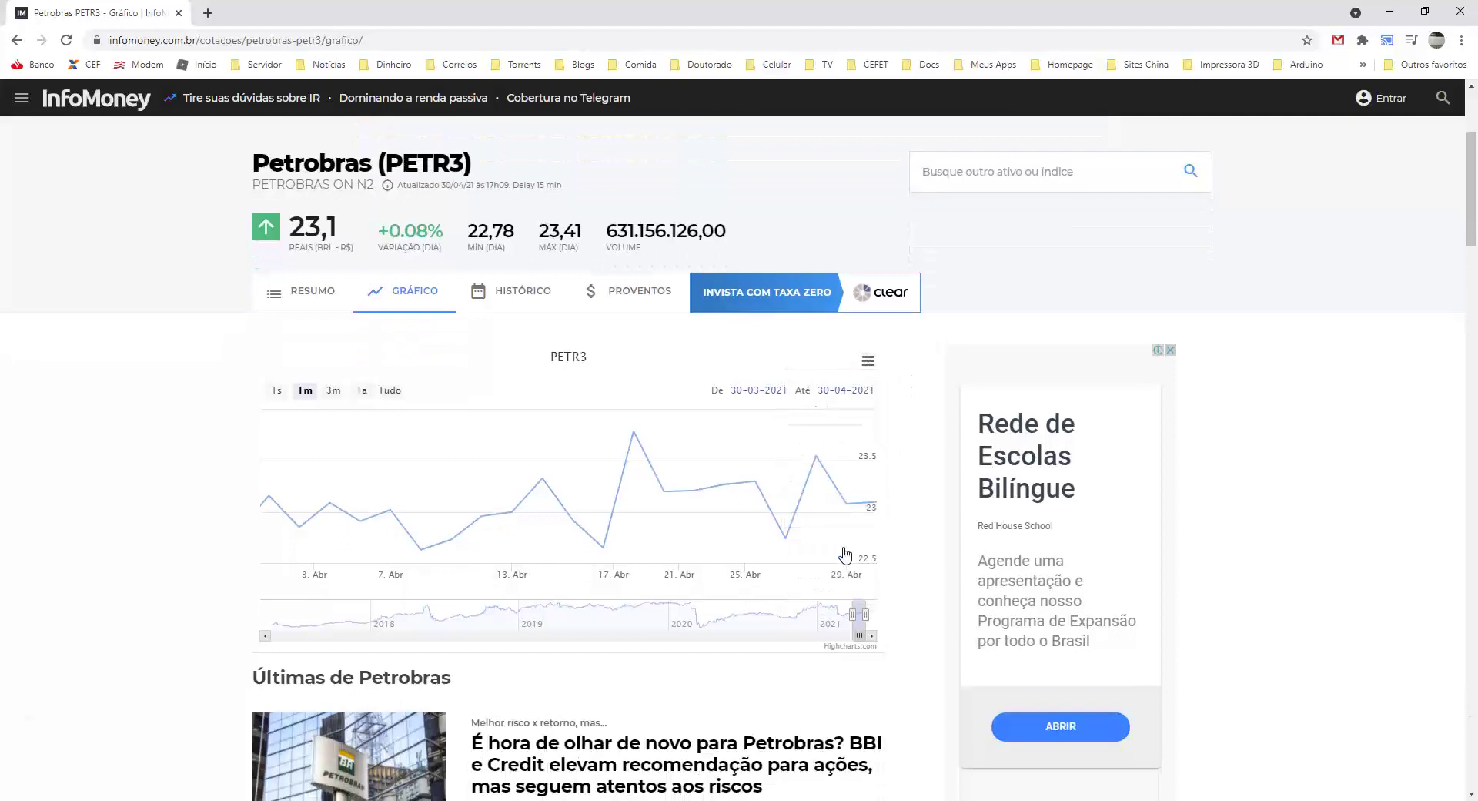
Copy the downloaded CSV file into the ações folder and rename it petr3.csv.
{"action": "left_click_drag", "start_coordinate": [75, 785], "coordinate": [545, 365]}
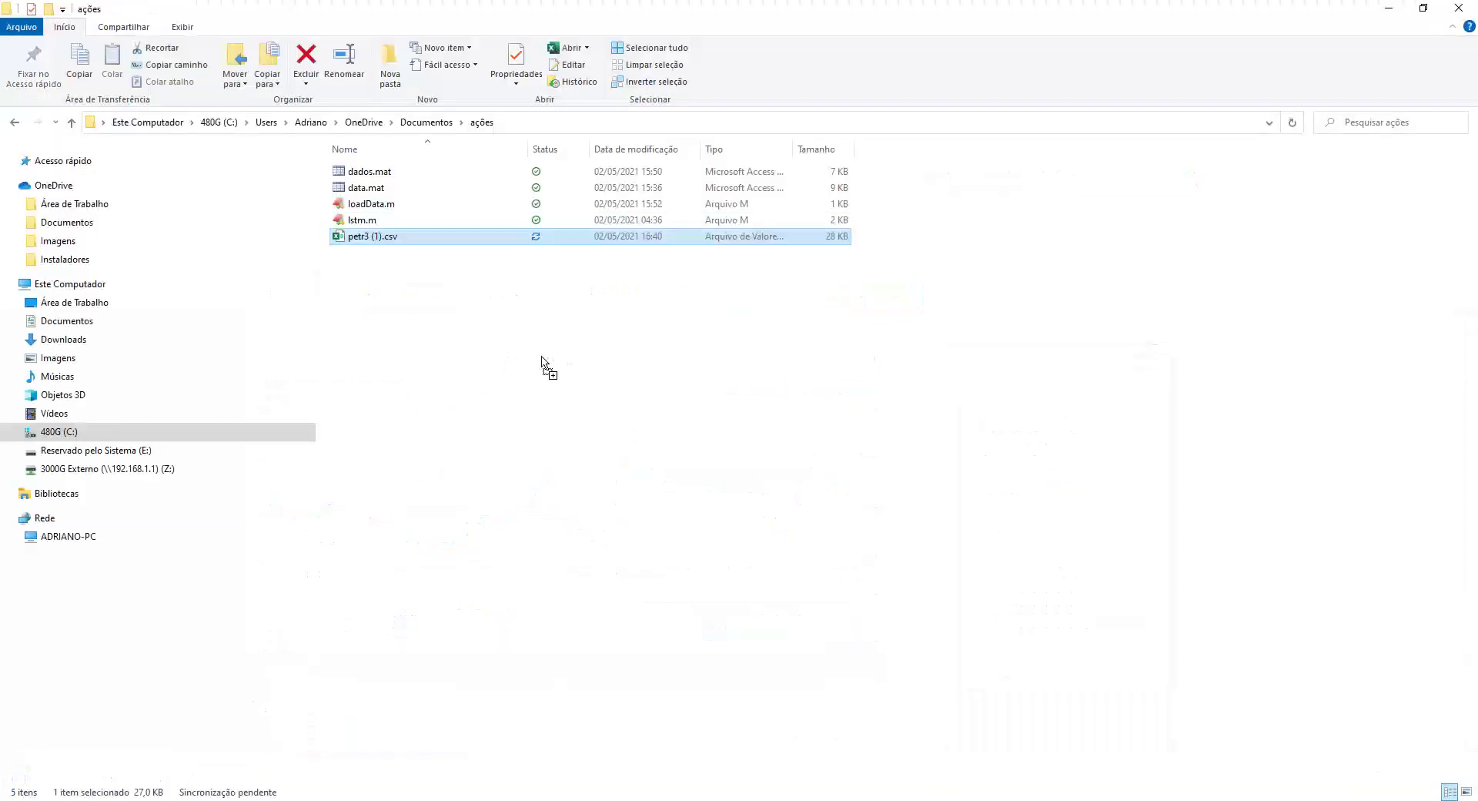
{"action": "left_click", "coordinate": [374, 239]}
{"action": "key", "text": "Delete"}
{"action": "key", "text": "Delete"}
{"action": "key", "text": "Delete"}
{"action": "key", "text": "Delete"}
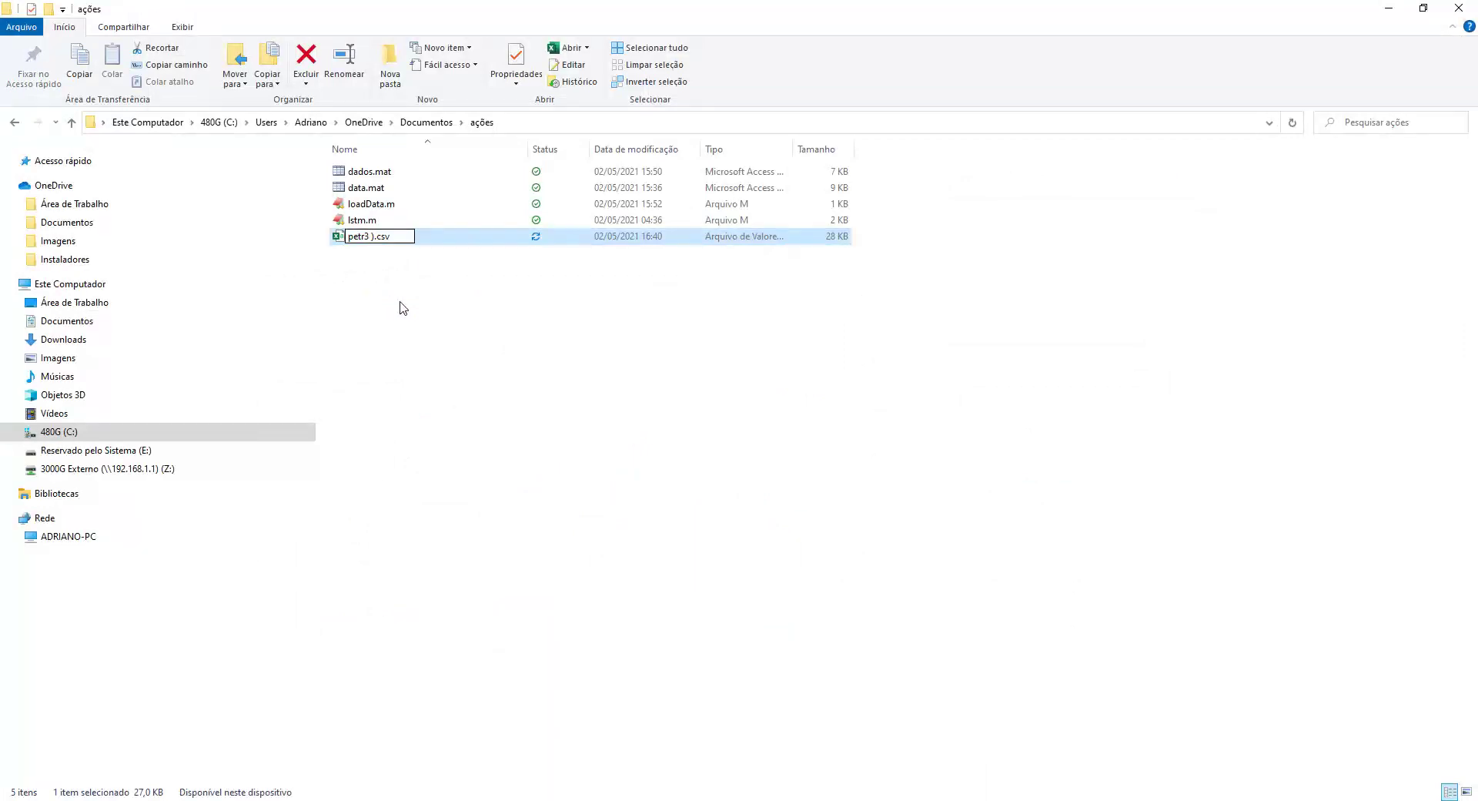
{"action": "key", "text": "Return"}
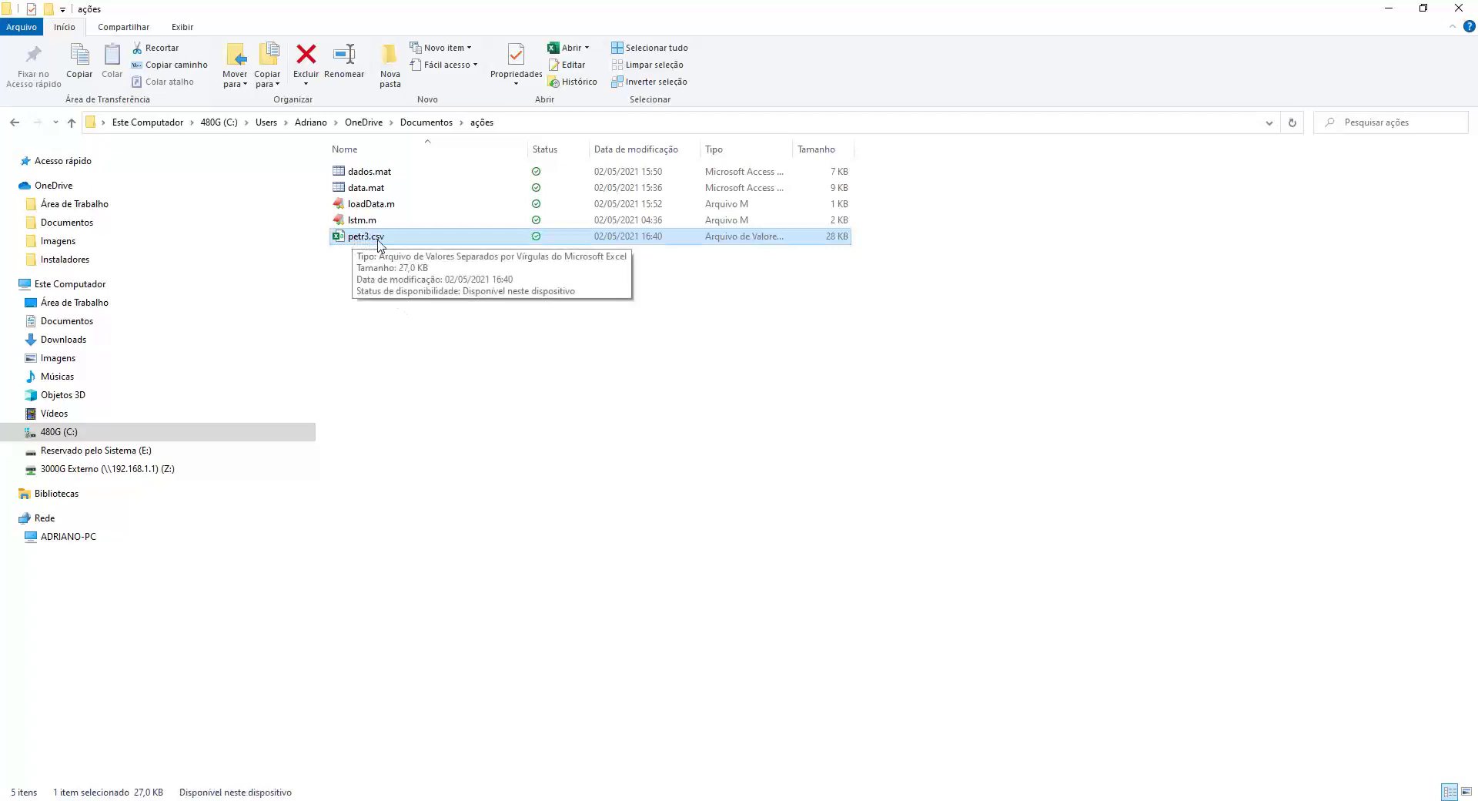
Open petr3.csv for editing in Notepad.
{"action": "right_click", "coordinate": [376, 241]}
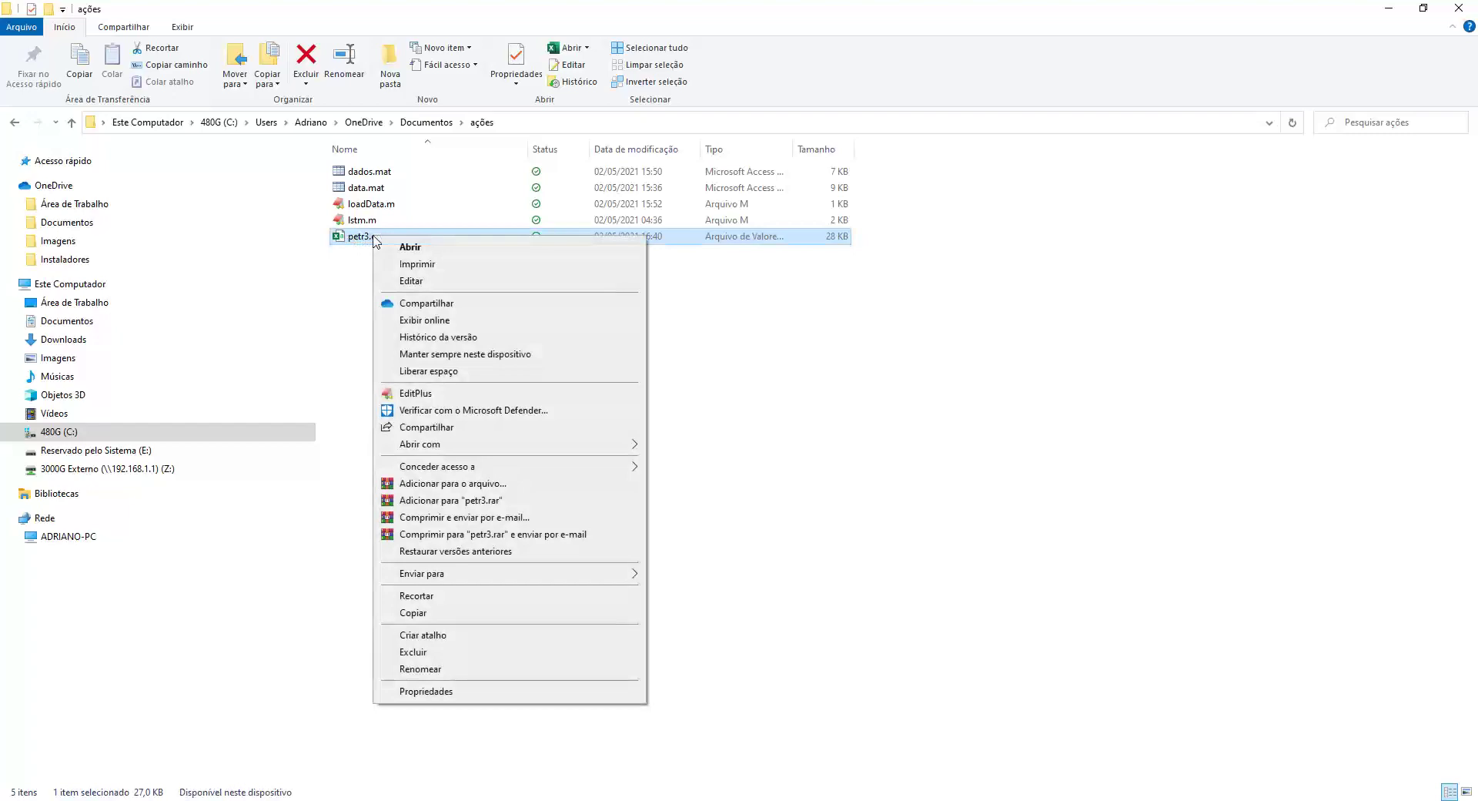
{"action": "left_click", "coordinate": [413, 282]}
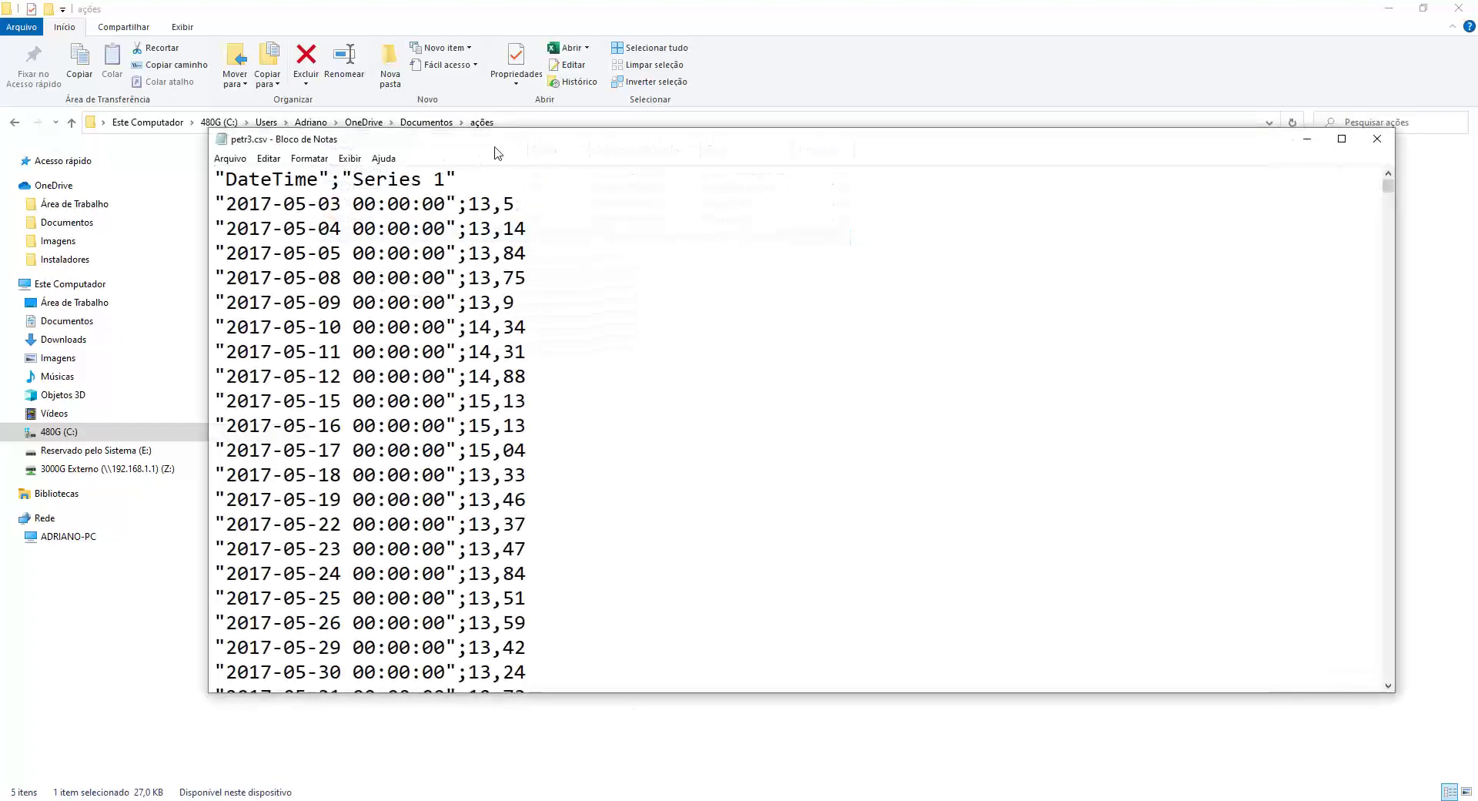
{"action": "left_click_drag", "start_coordinate": [495, 148], "coordinate": [475, 119]}
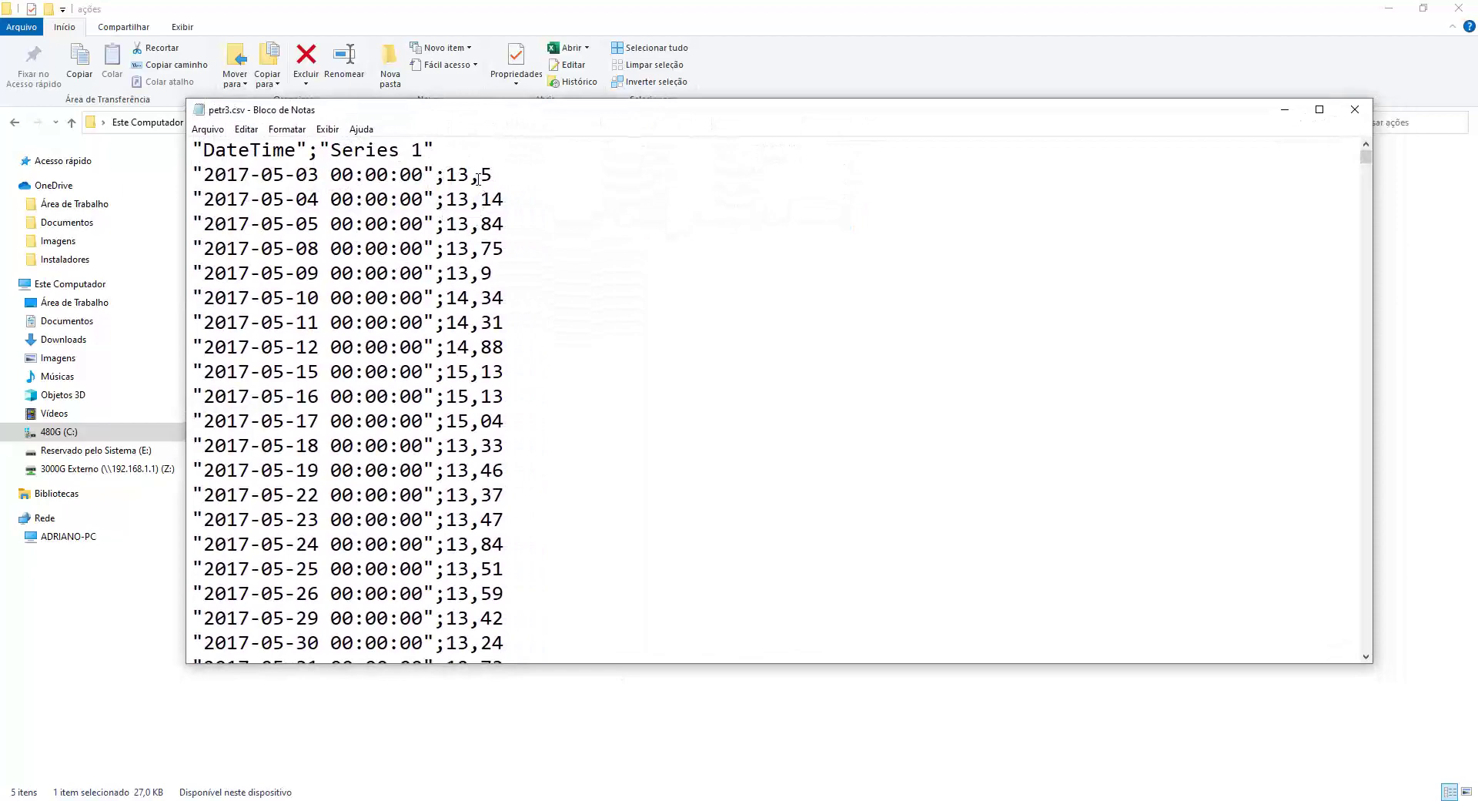
Replace every decimal comma in petr3.csv with a period.
{"action": "left_click_drag", "start_coordinate": [469, 176], "coordinate": [480, 176]}
{"action": "left_click", "coordinate": [208, 129]}
{"action": "mouse_move", "coordinate": [254, 131]}
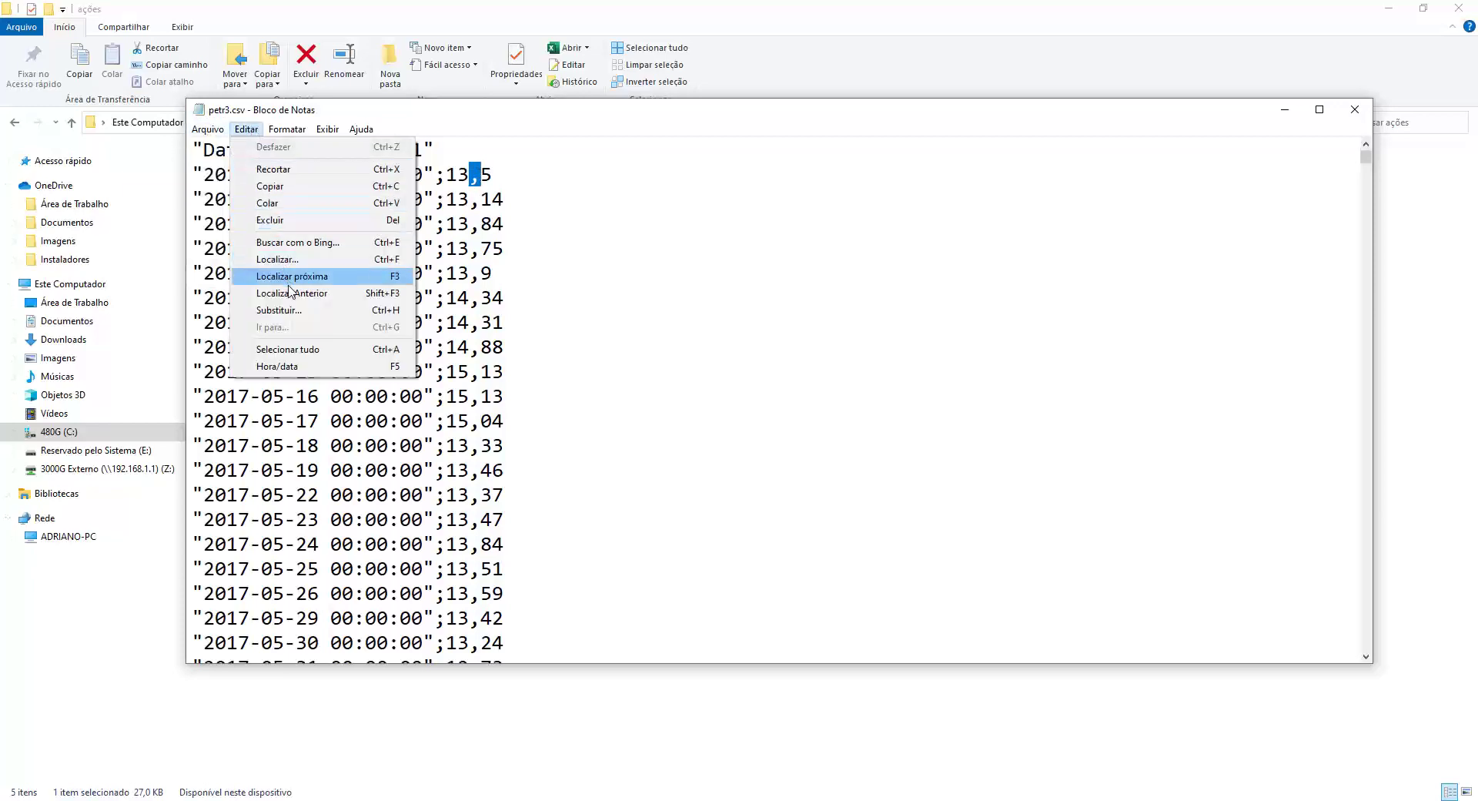
{"action": "left_click", "coordinate": [279, 309]}
{"action": "left_click", "coordinate": [335, 253]}
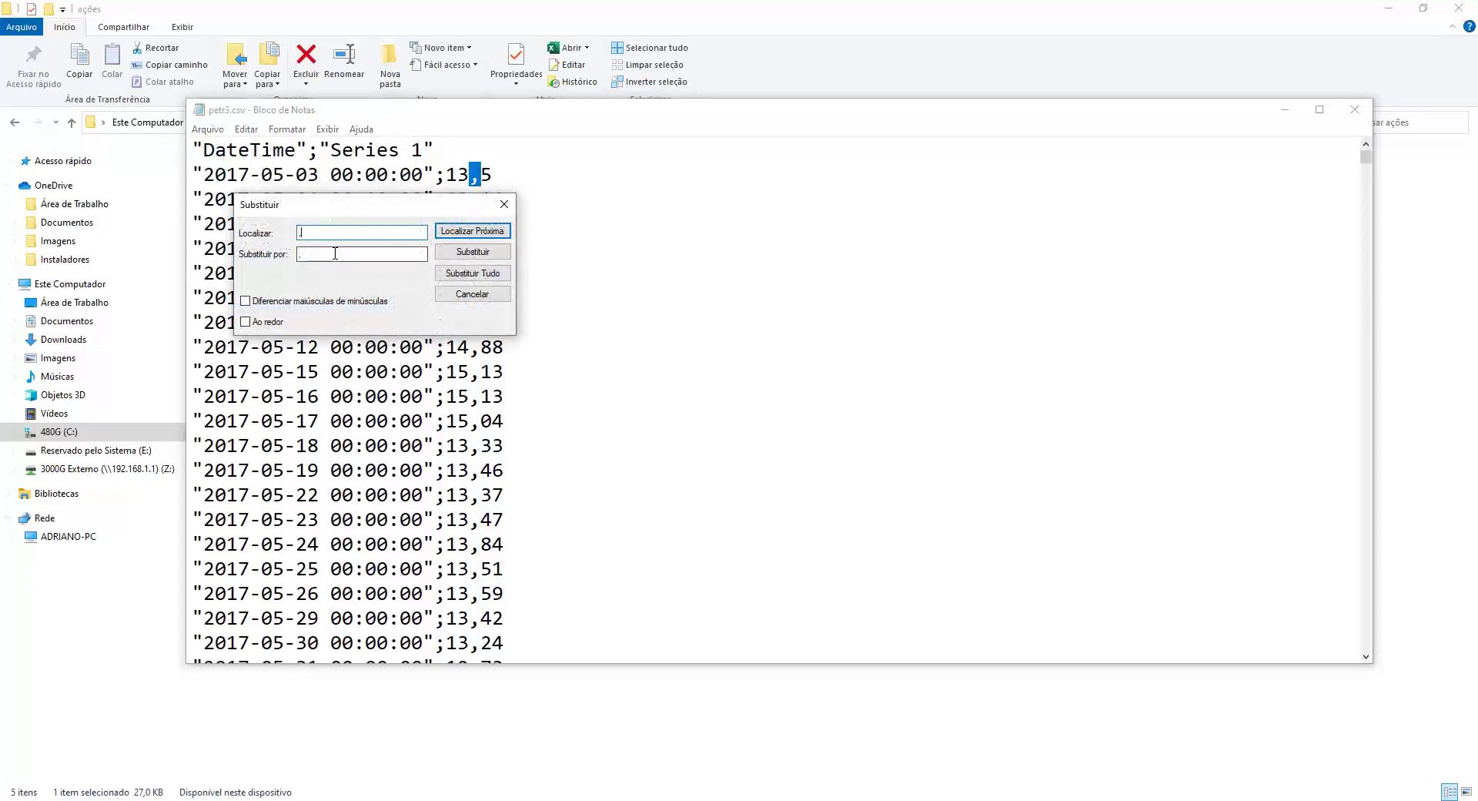
{"action": "type", "text": "."}
{"action": "left_click", "coordinate": [473, 273]}
{"action": "left_click_drag", "start_coordinate": [468, 209], "coordinate": [522, 249]}
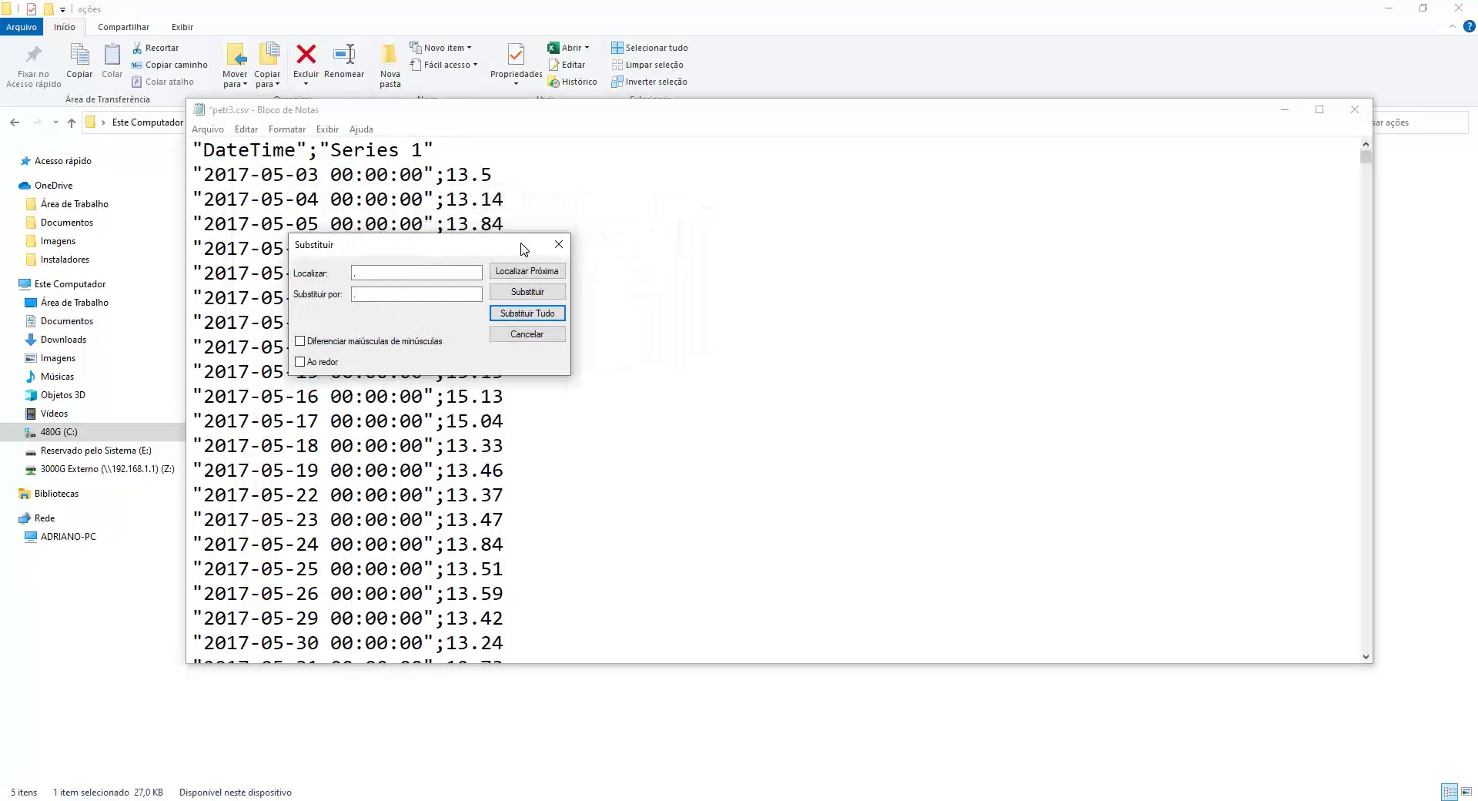
Replace every semicolon separator in petr3.csv with a comma and close the replace dialog.
{"action": "left_click_drag", "start_coordinate": [436, 175], "coordinate": [446, 175]}
{"action": "key", "text": "ctrl+h"}
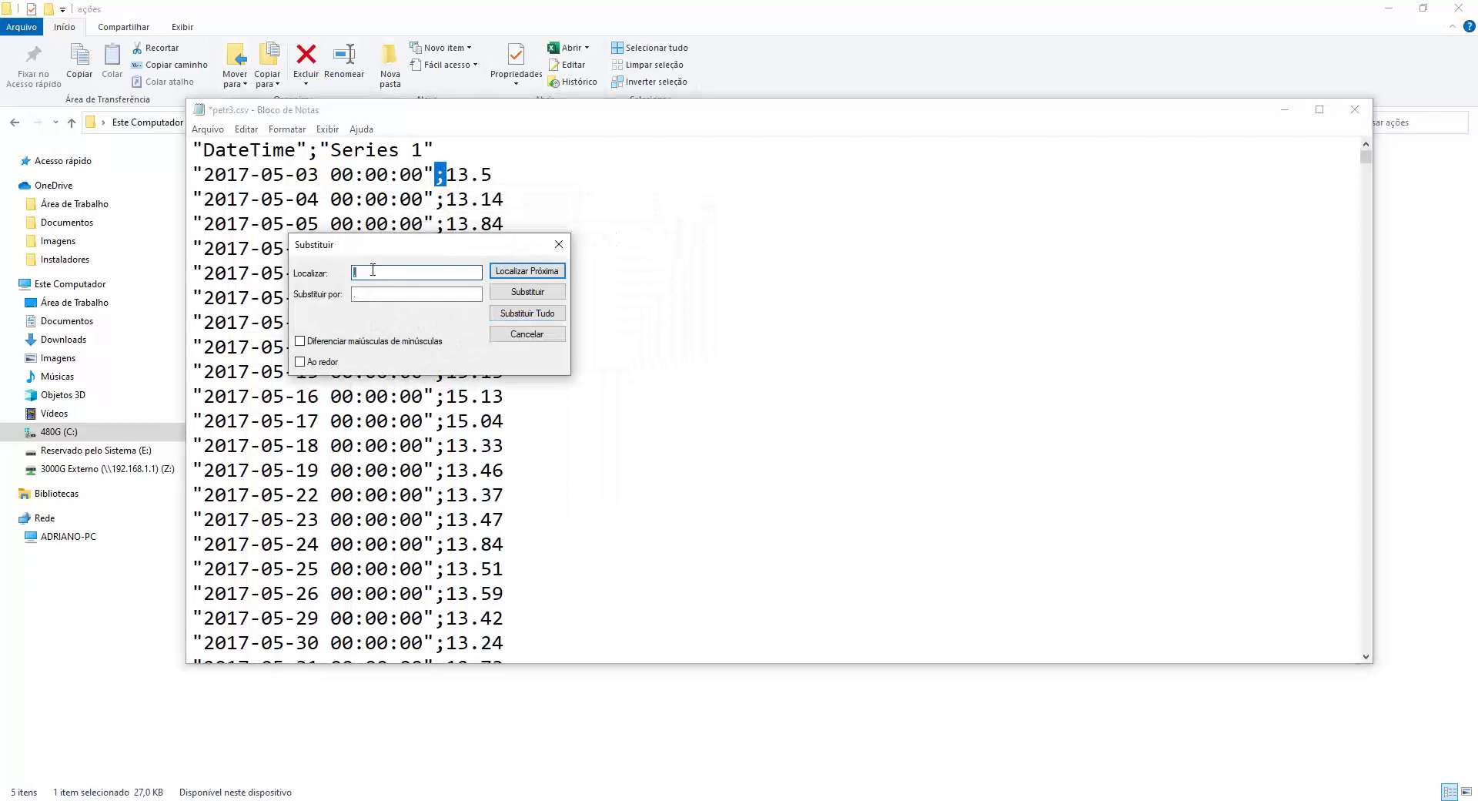
{"action": "left_click", "coordinate": [366, 296]}
{"action": "key", "text": "BackSpace"}
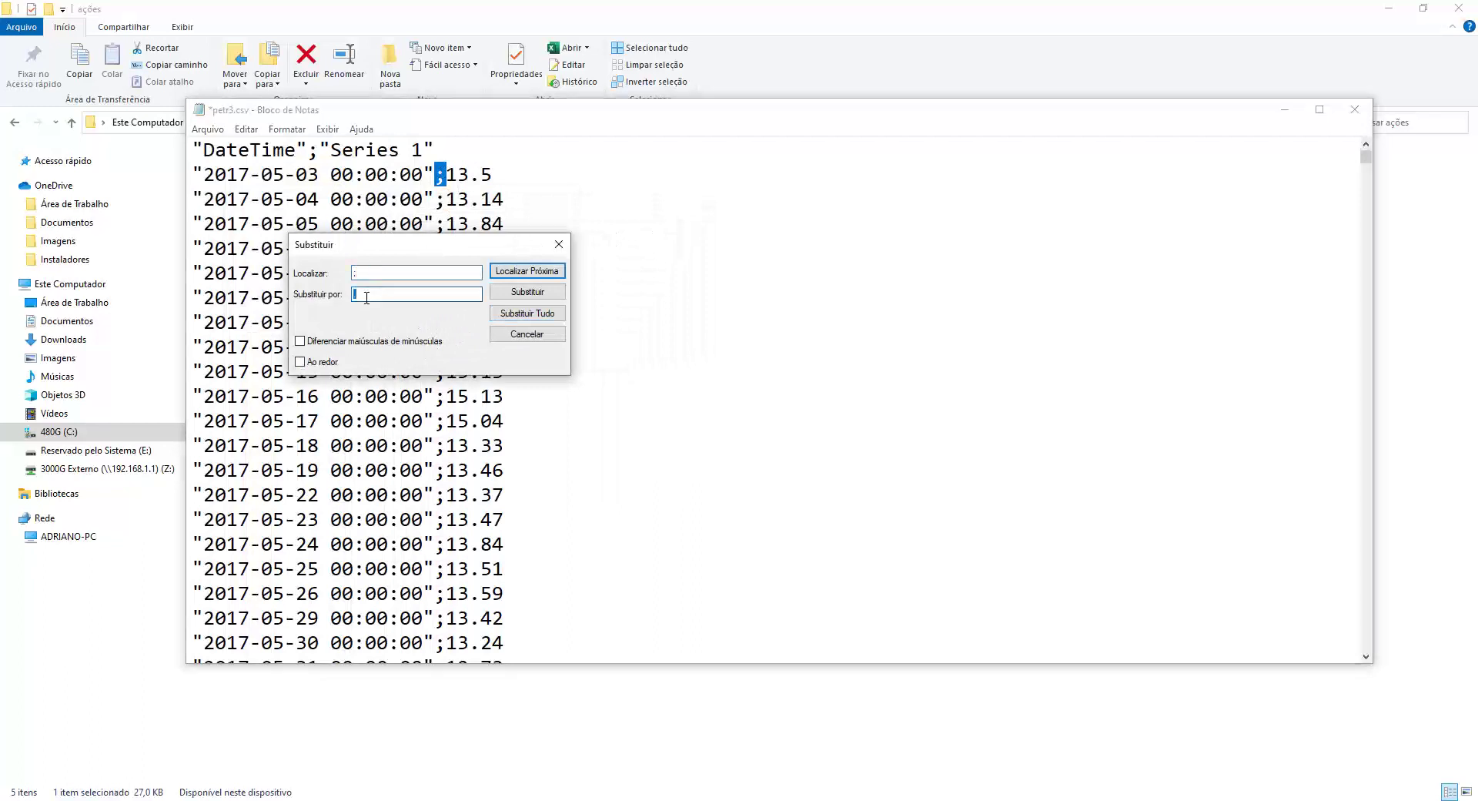
{"action": "type", "text": ","}
{"action": "left_click", "coordinate": [534, 313]}
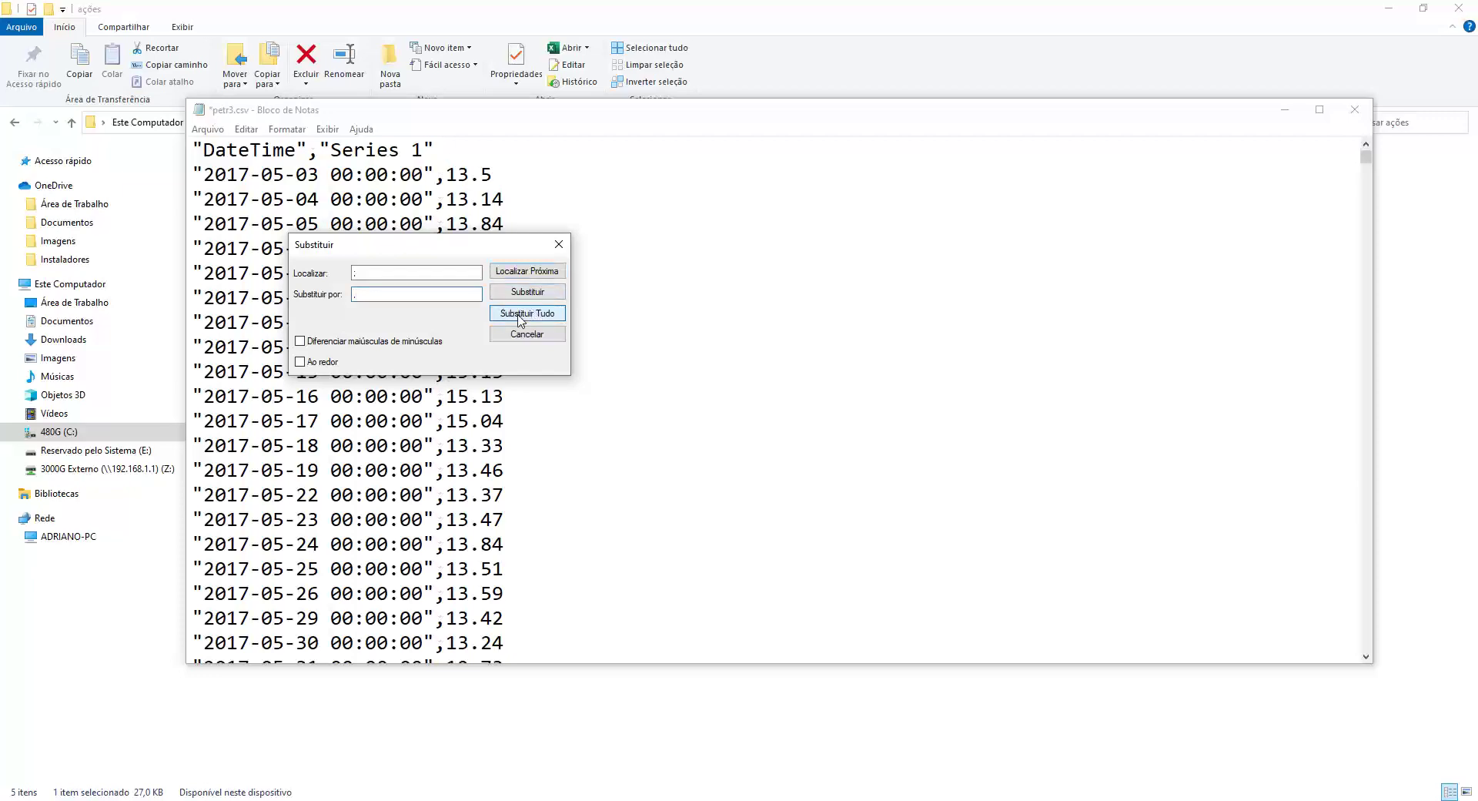
{"action": "left_click", "coordinate": [557, 246]}
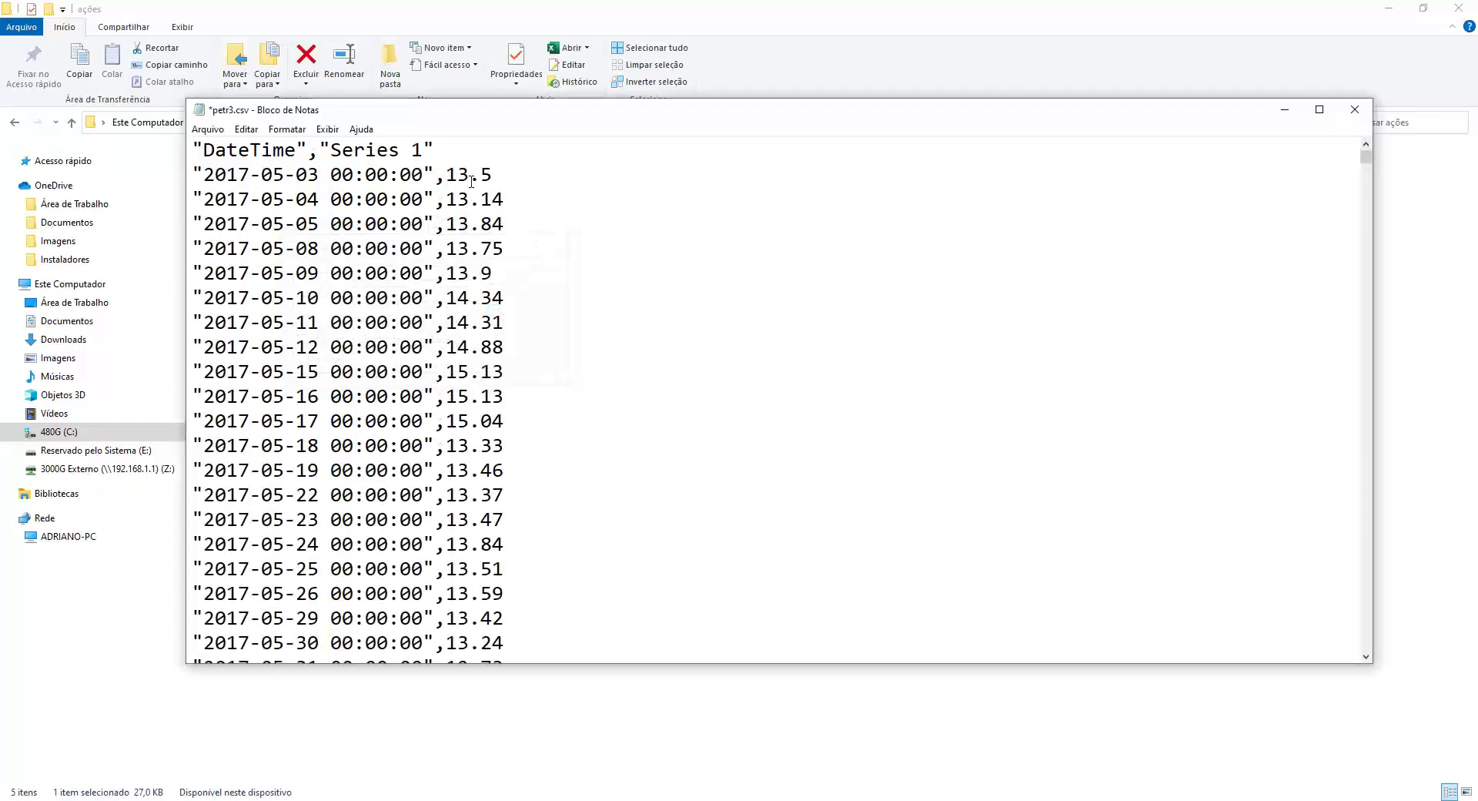
Save the changes to petr3.csv and close the file.
{"action": "left_click_drag", "start_coordinate": [469, 181], "coordinate": [480, 178]}
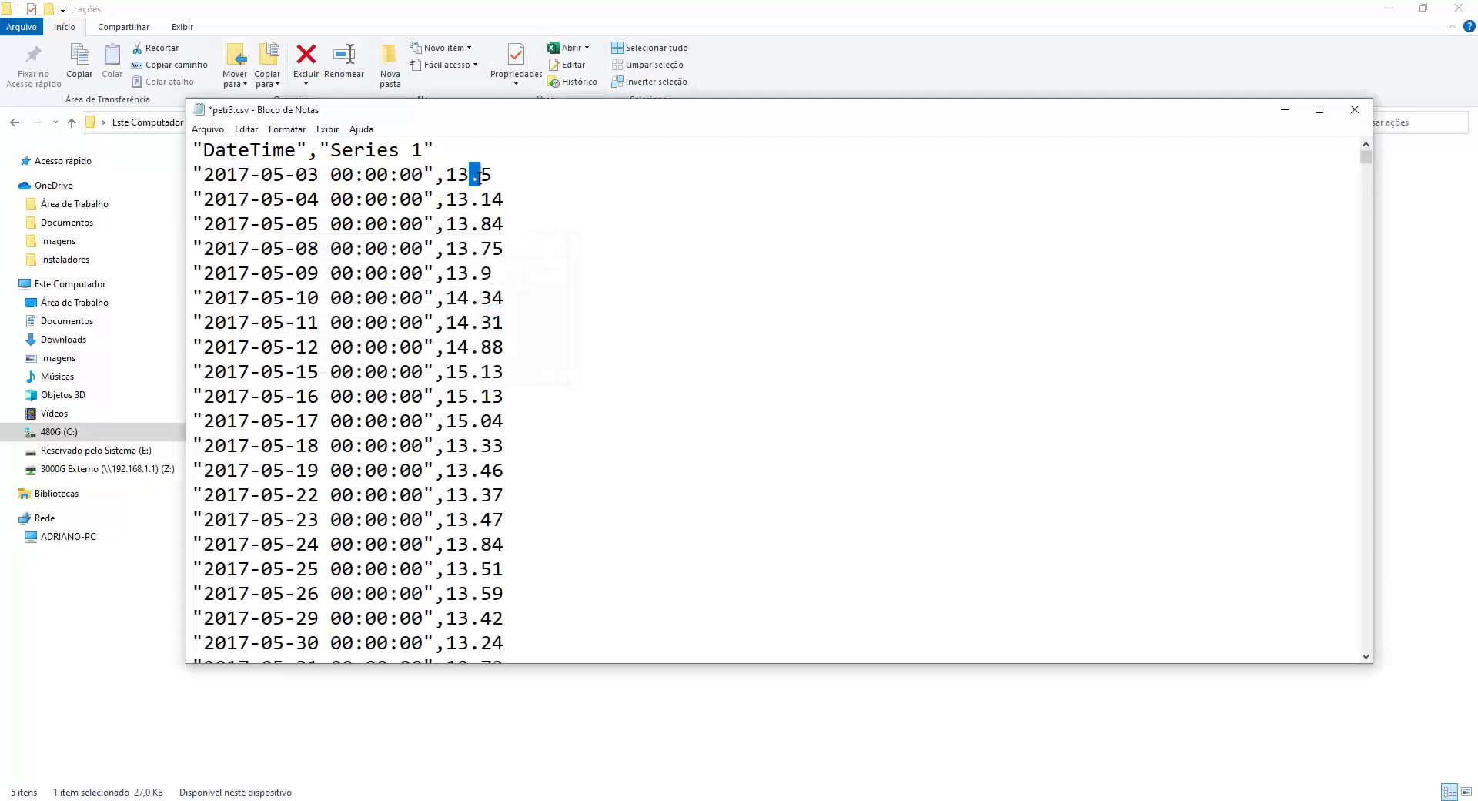
{"action": "left_click", "coordinate": [207, 129]}
{"action": "left_click", "coordinate": [275, 202]}
{"action": "left_click", "coordinate": [1355, 110]}
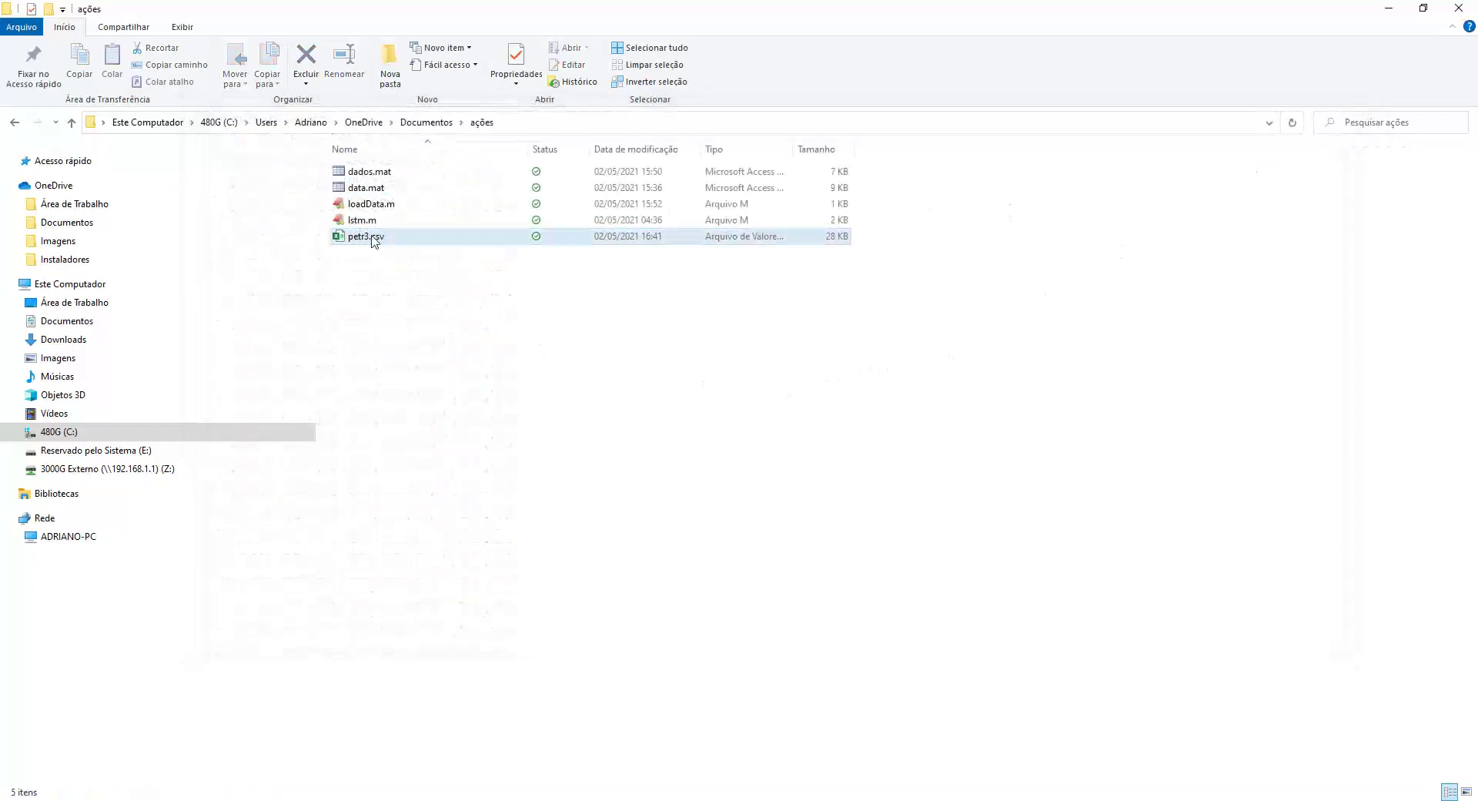
Switch to MATLAB and run input = readtable('petr3.csv'); to load the price file into the variable input.
{"action": "left_click", "coordinate": [462, 799]}
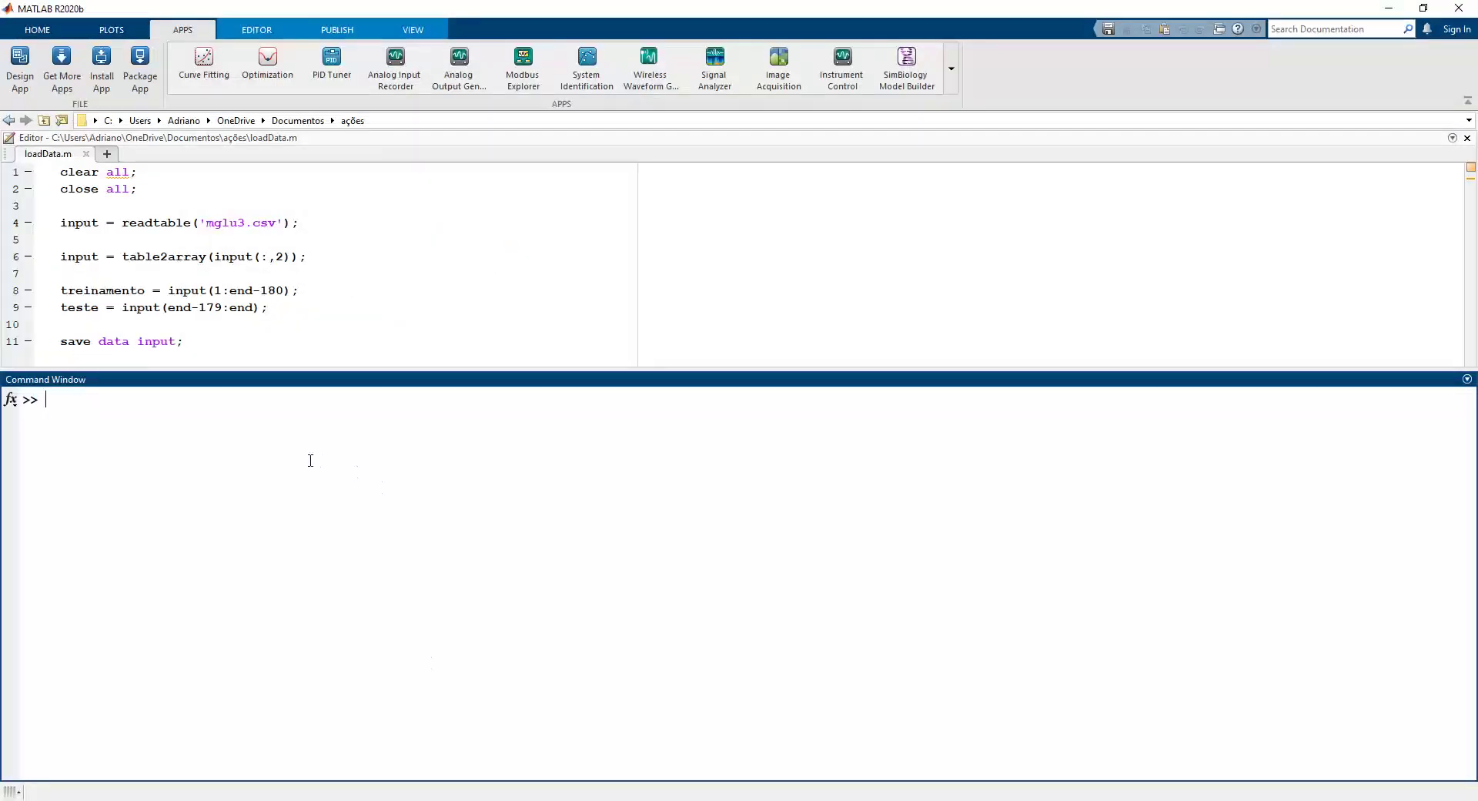
{"action": "left_click_drag", "start_coordinate": [218, 367], "coordinate": [215, 388]}
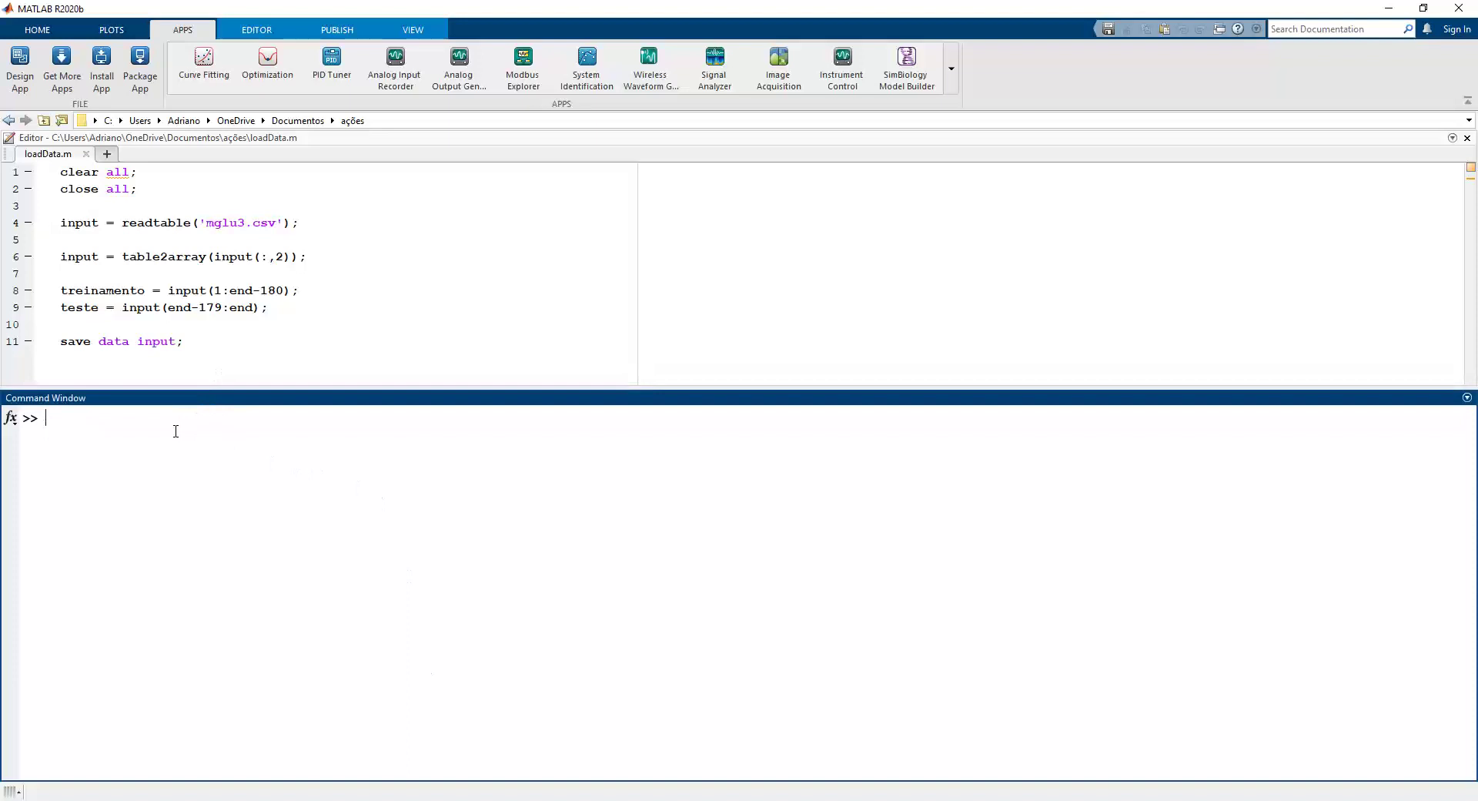
{"action": "type", "text": "input"}
{"action": "key", "text": "Up"}
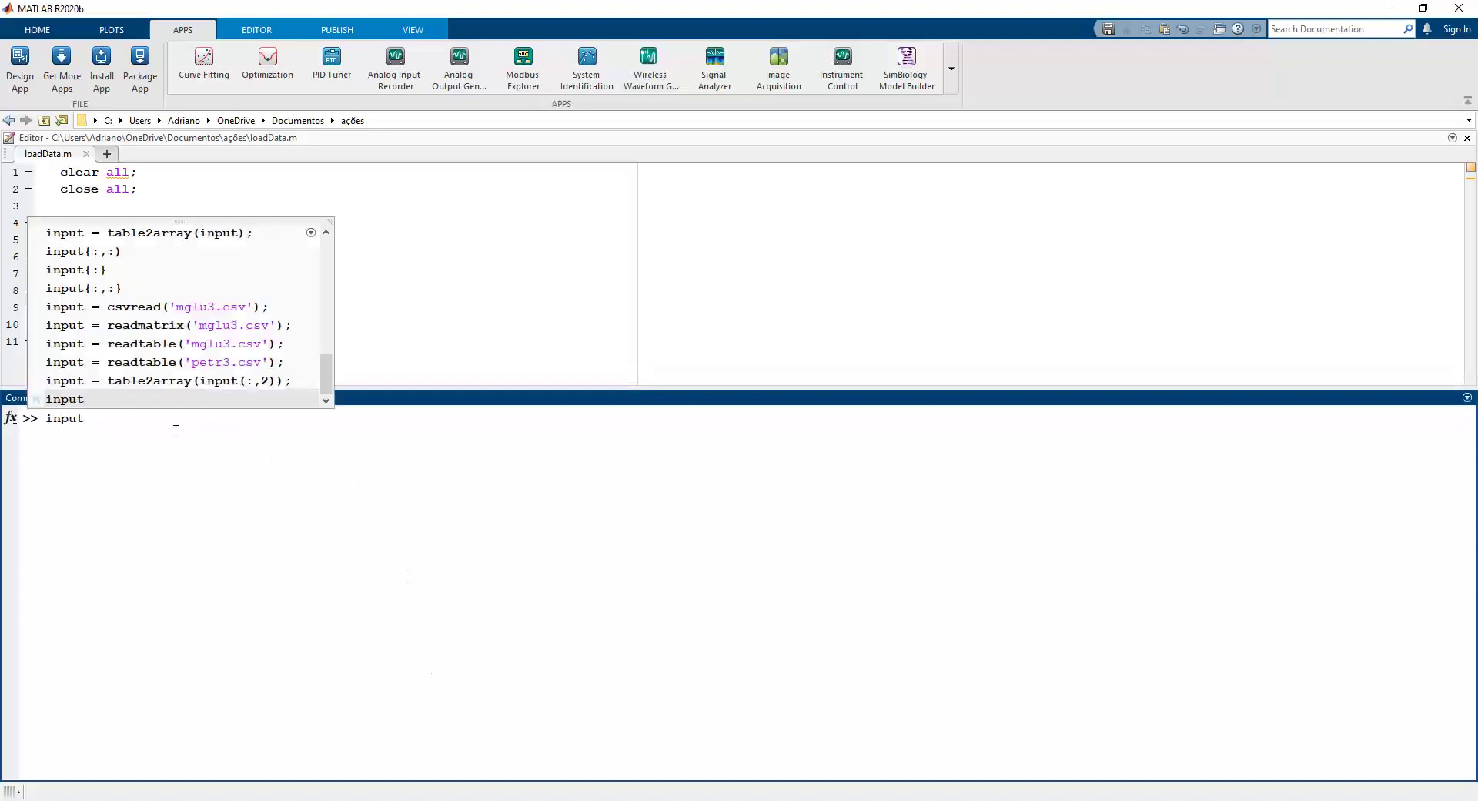
{"action": "key", "text": "Up"}
{"action": "key", "text": "Up"}
{"action": "key", "text": "Escape"}
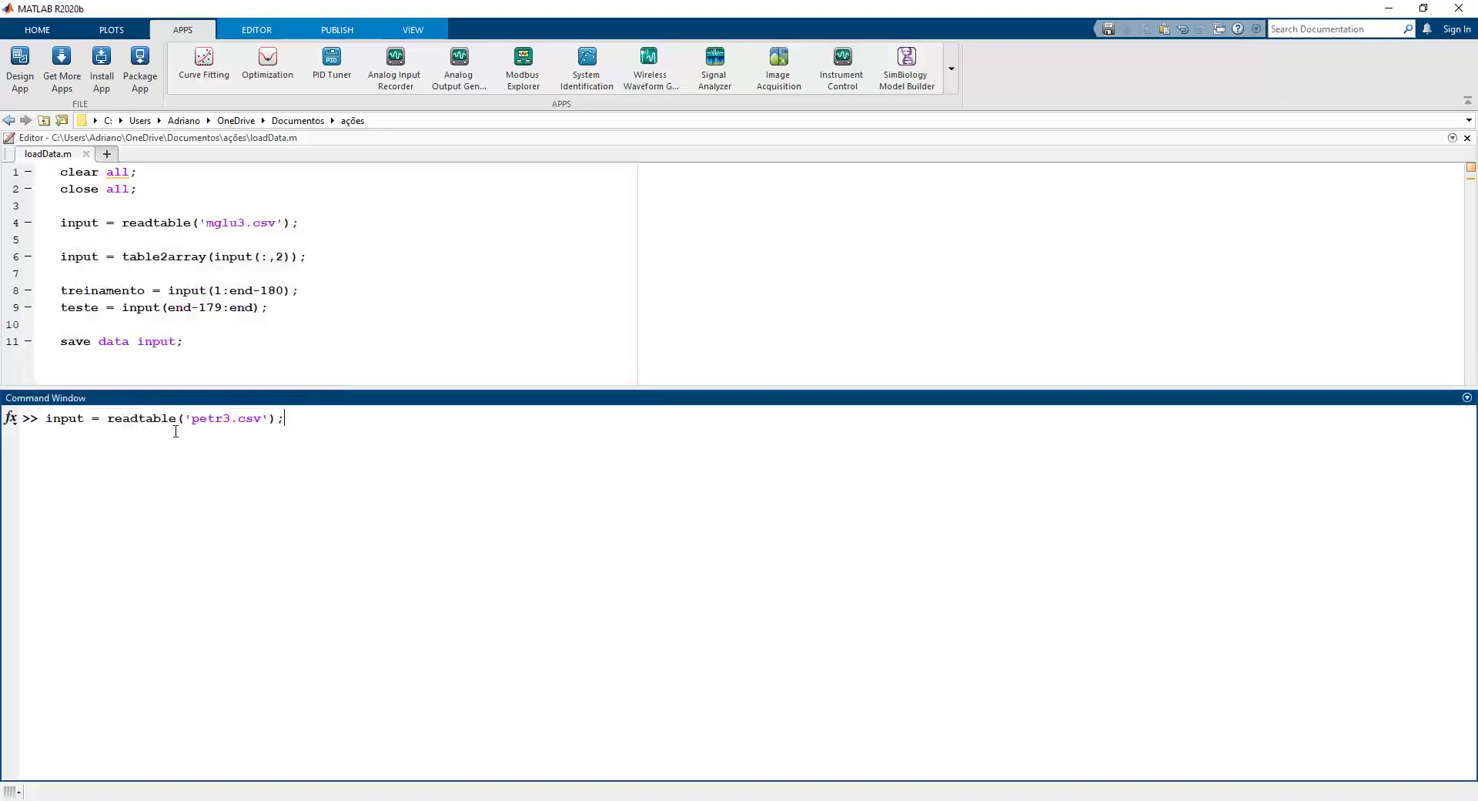
{"action": "double_click", "coordinate": [134, 418]}
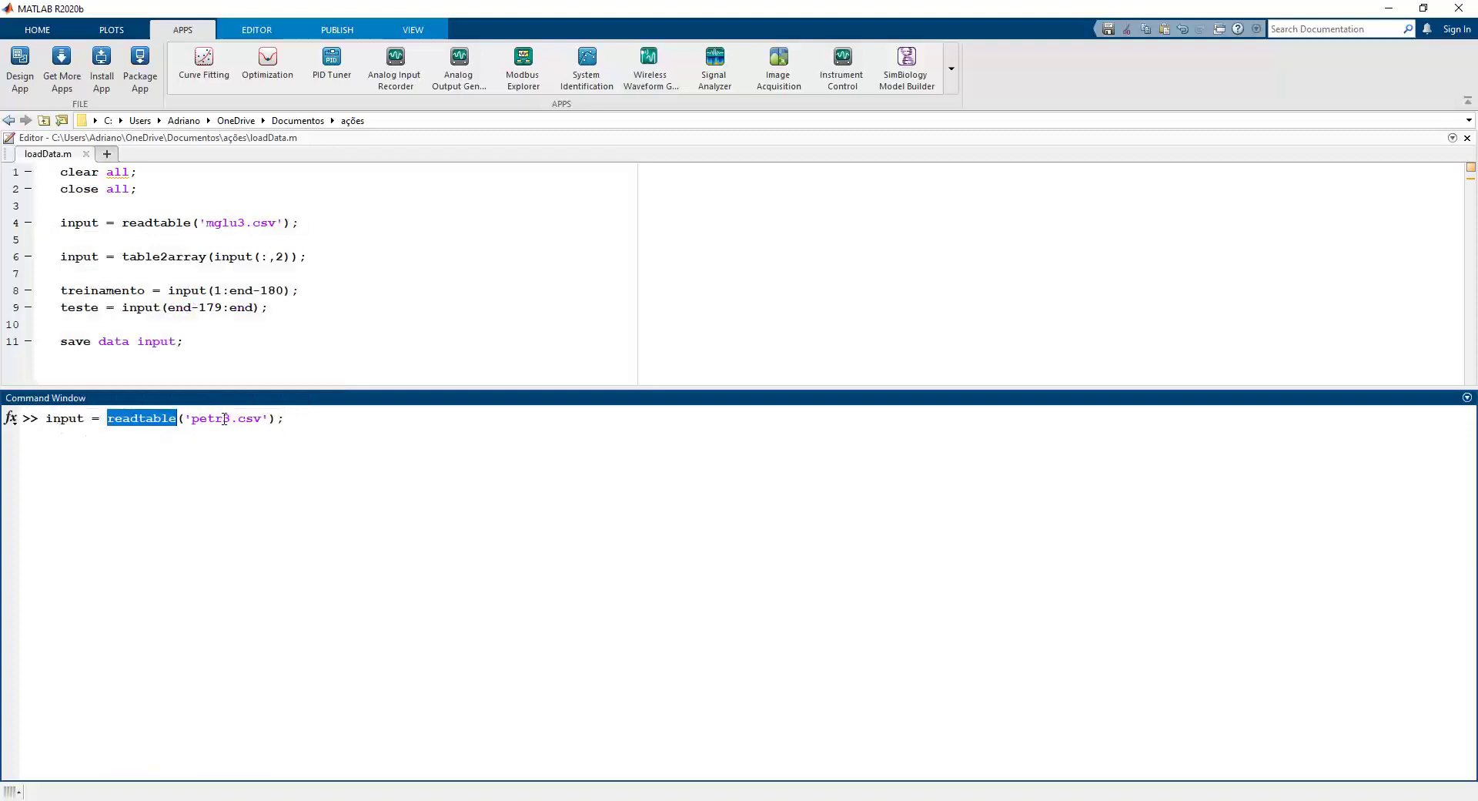
{"action": "left_click_drag", "start_coordinate": [230, 418], "coordinate": [194, 420]}
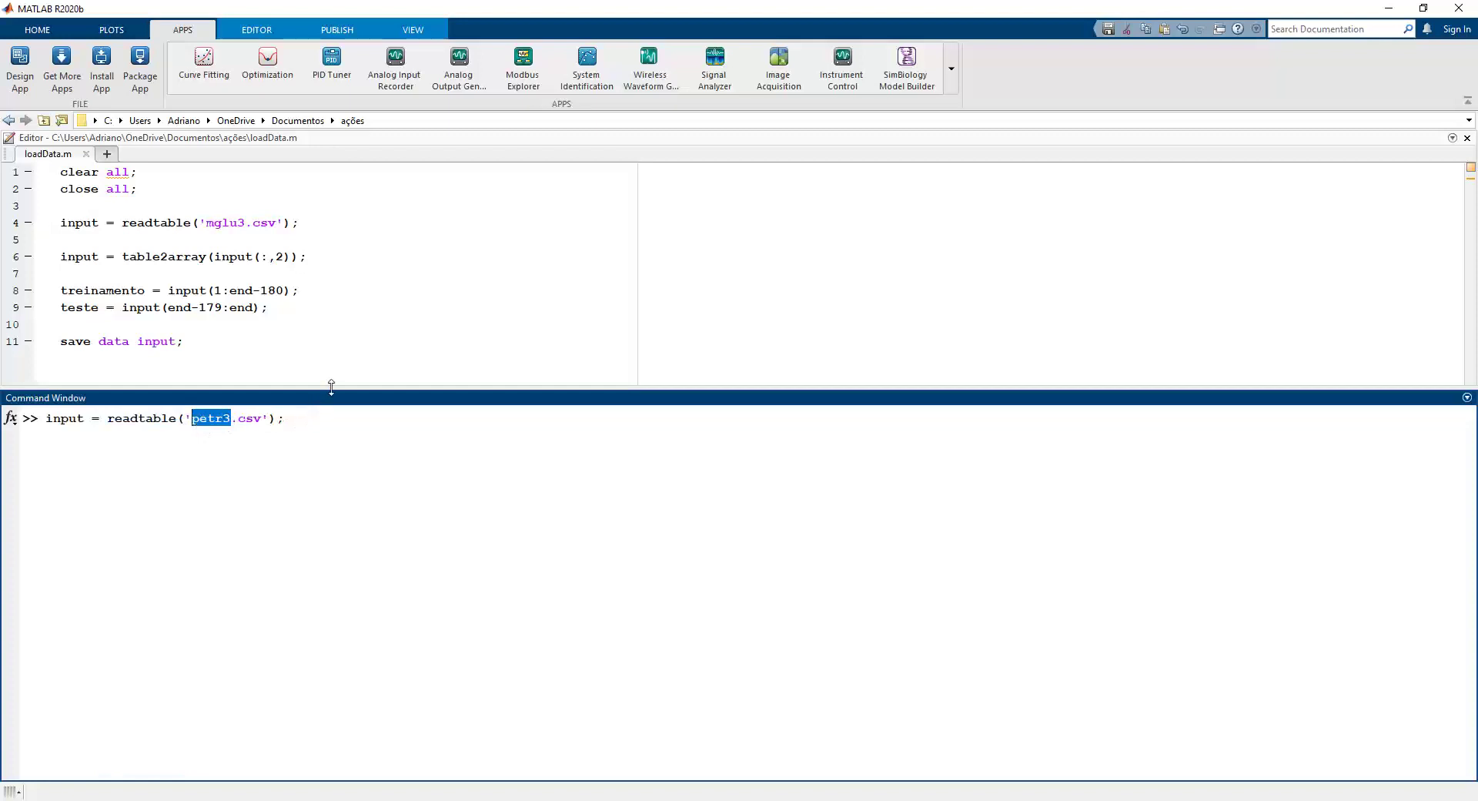
{"action": "left_click", "coordinate": [290, 418]}
{"action": "key", "text": "Return"}
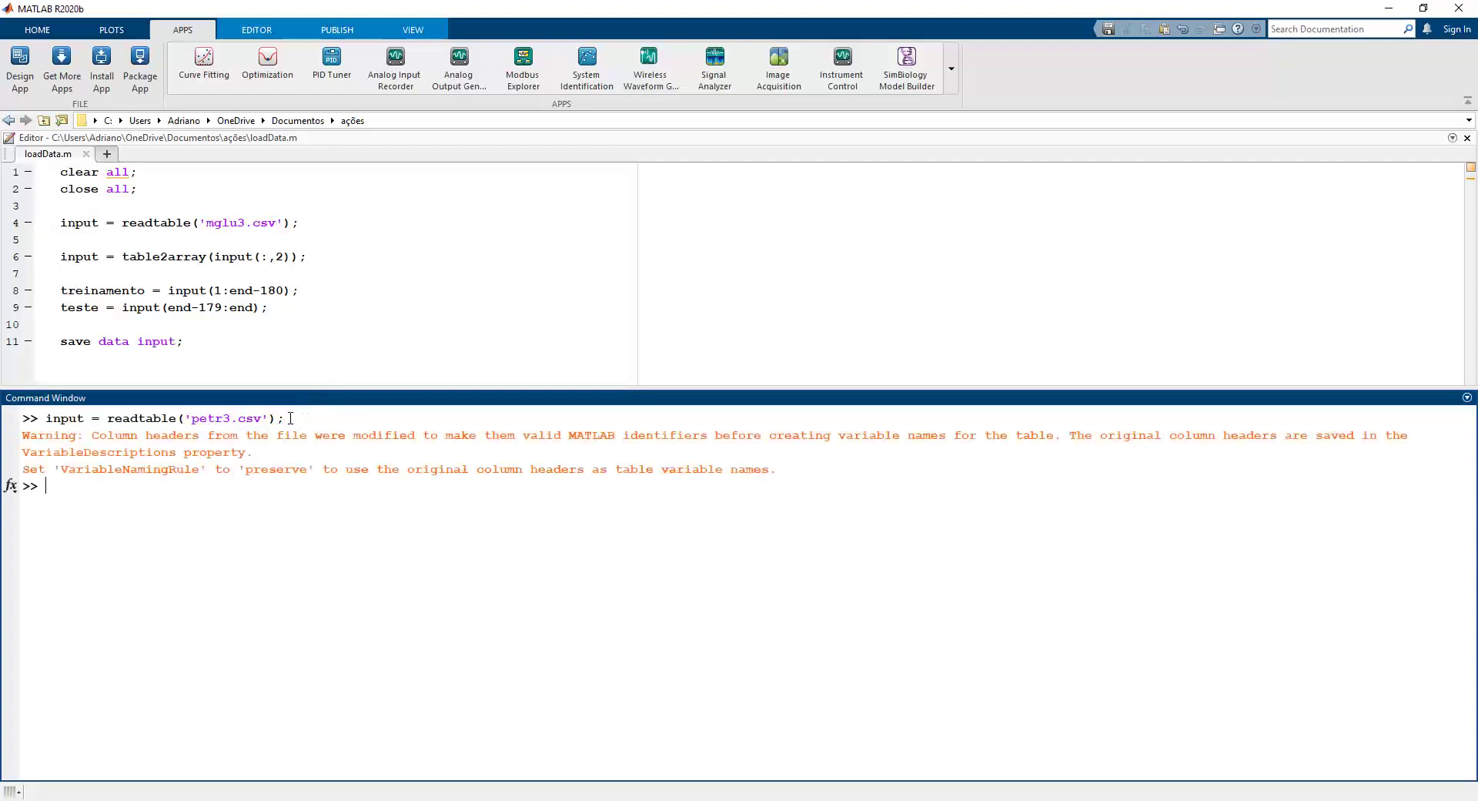
Display the contents of the input table and examine its date and price columns.
{"action": "key", "text": "Return"}
{"action": "key", "text": "Return"}
{"action": "type", "text": "input"}
{"action": "key", "text": "Return"}
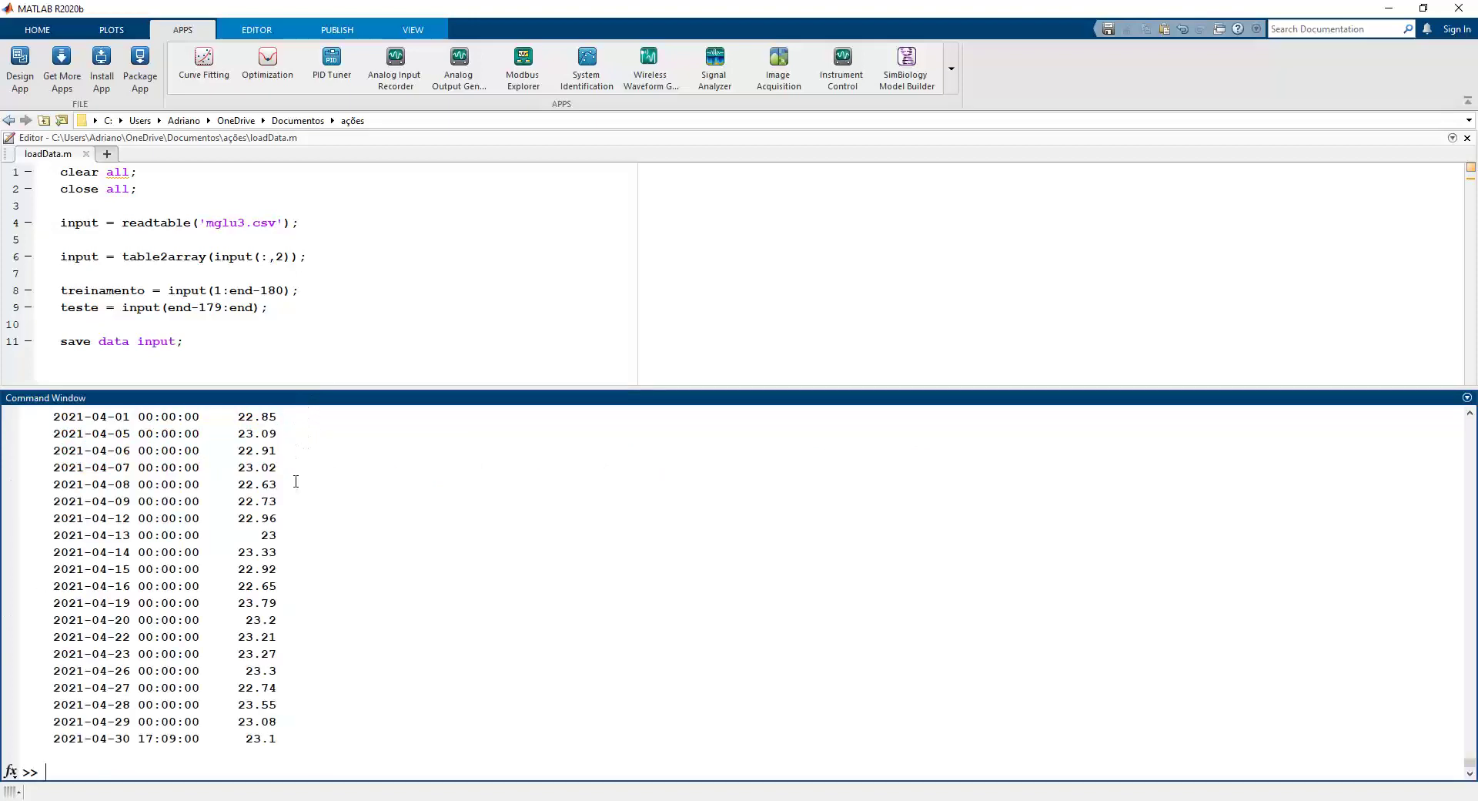
{"action": "scroll", "coordinate": [308, 493], "scroll_direction": "up", "scroll_amount": 3}
{"action": "scroll", "coordinate": [328, 508], "scroll_direction": "up", "scroll_amount": 5}
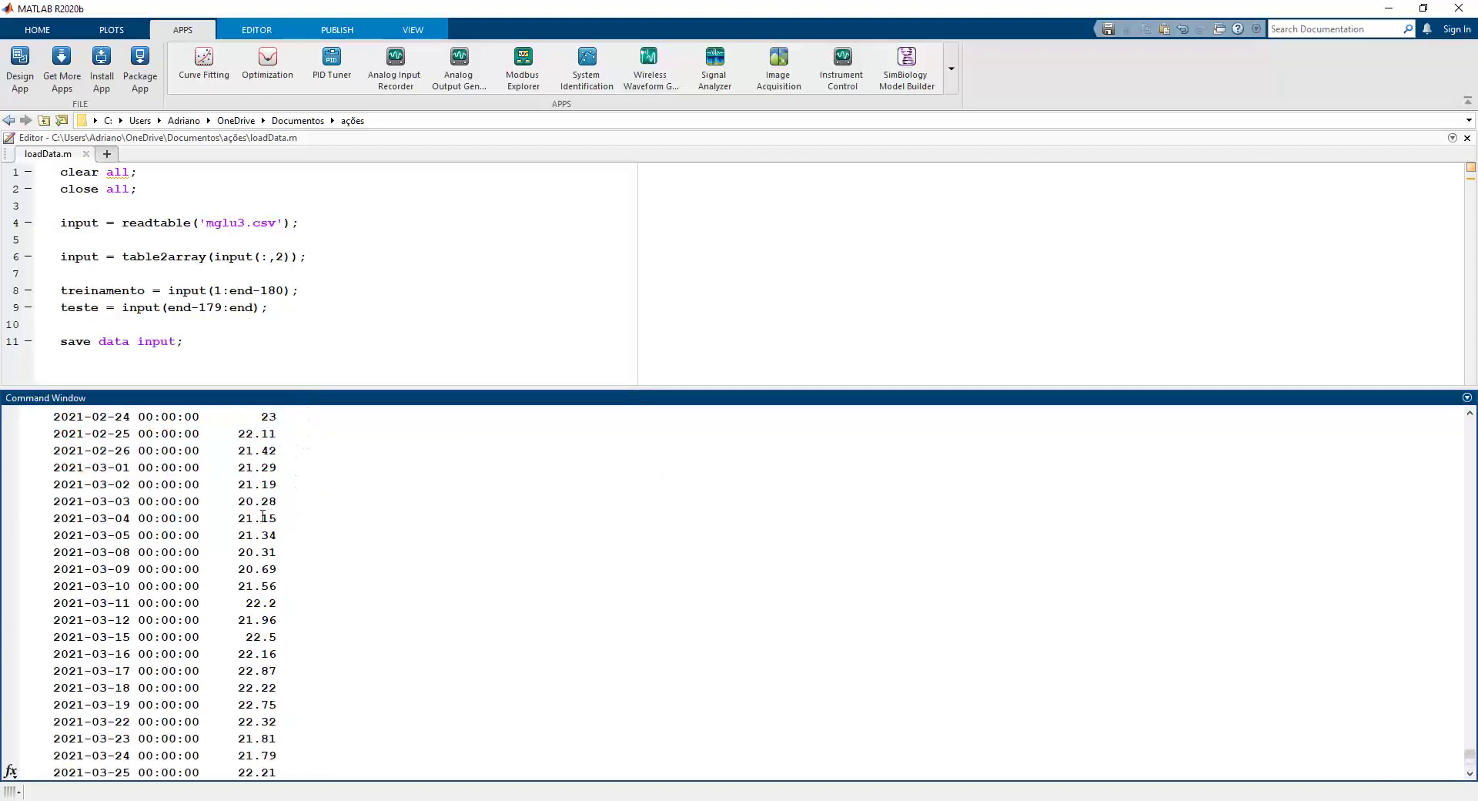
{"action": "left_click_drag", "start_coordinate": [237, 467], "coordinate": [278, 468]}
{"action": "left_click_drag", "start_coordinate": [52, 468], "coordinate": [200, 467]}
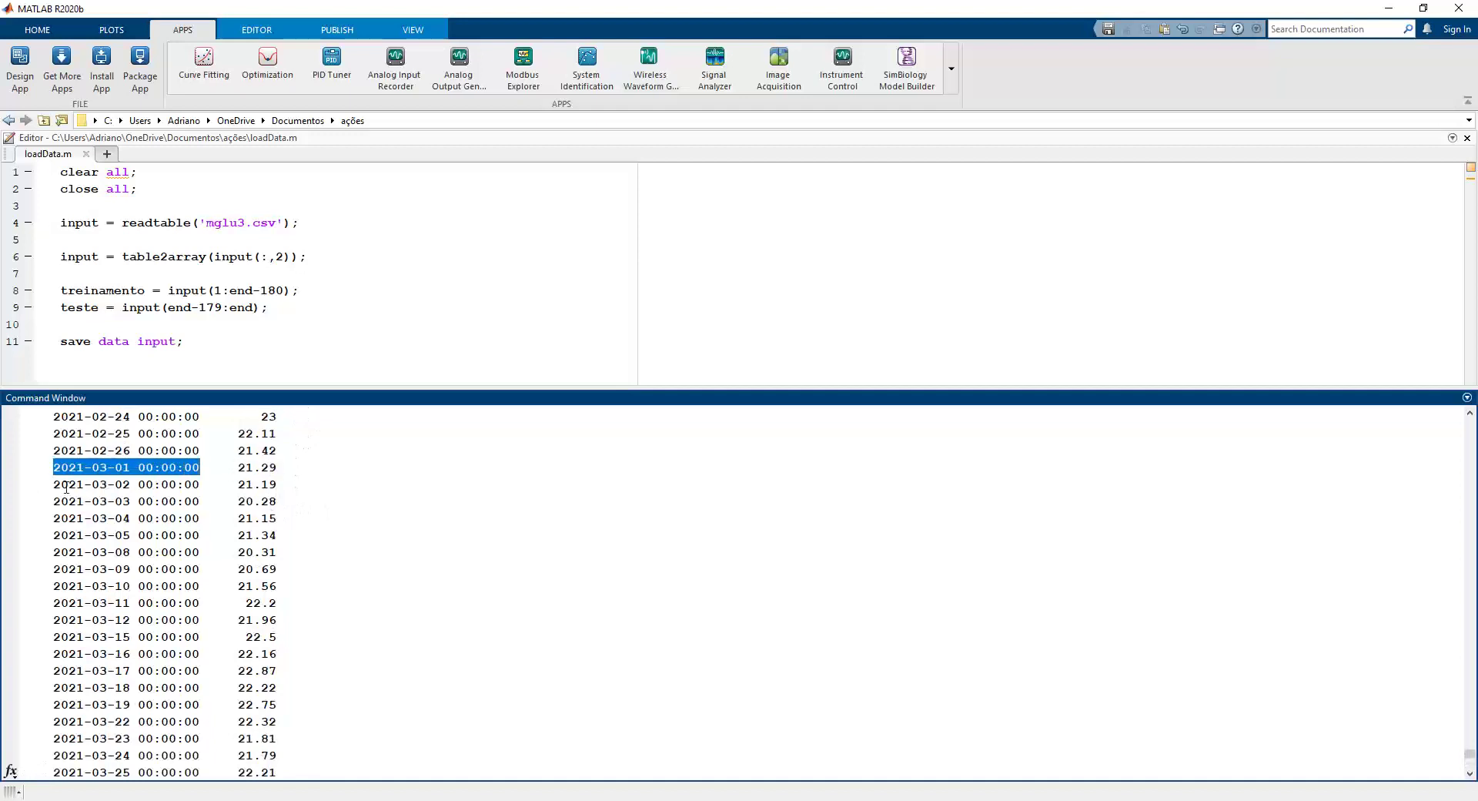
{"action": "left_click_drag", "start_coordinate": [52, 484], "coordinate": [203, 501]}
{"action": "left_click", "coordinate": [299, 518]}
{"action": "scroll", "coordinate": [324, 539], "scroll_direction": "down", "scroll_amount": 9}
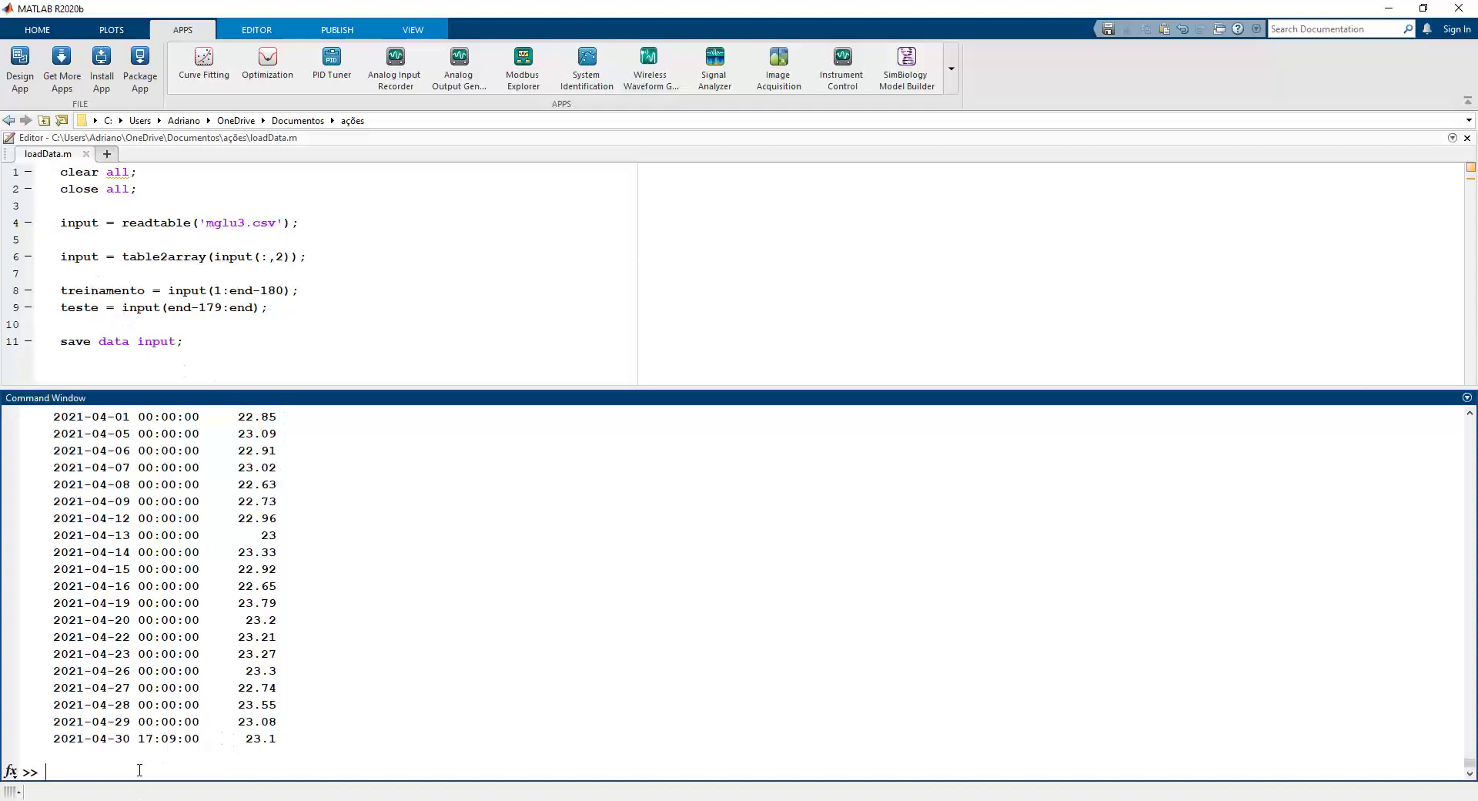
Run input = table2array(input(:,2)); to convert the table's price column into a numeric array.
{"action": "type", "text": "input"}
{"action": "key", "text": "Up"}
{"action": "key", "text": "Up"}
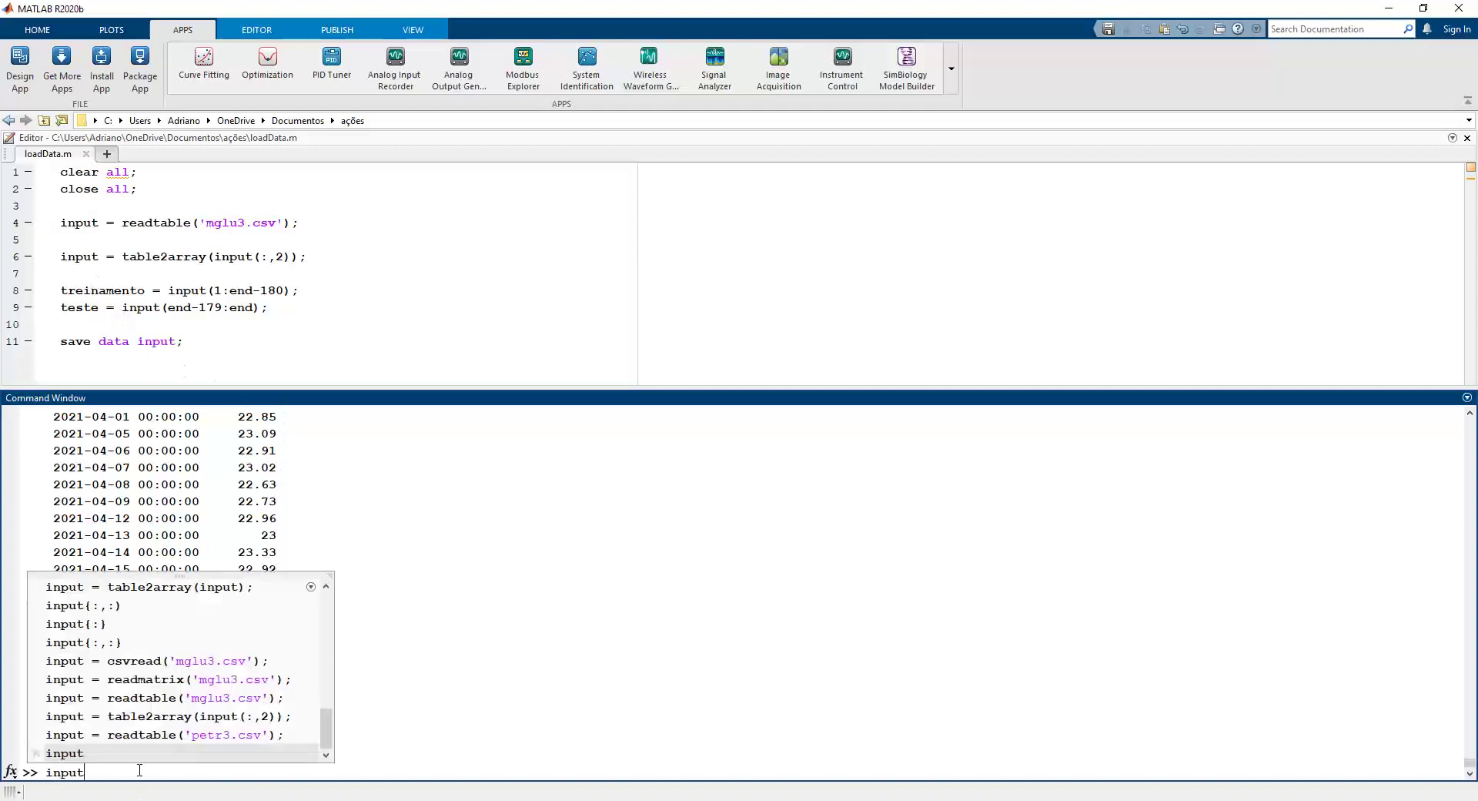
{"action": "key", "text": "Up"}
{"action": "key", "text": "Escape"}
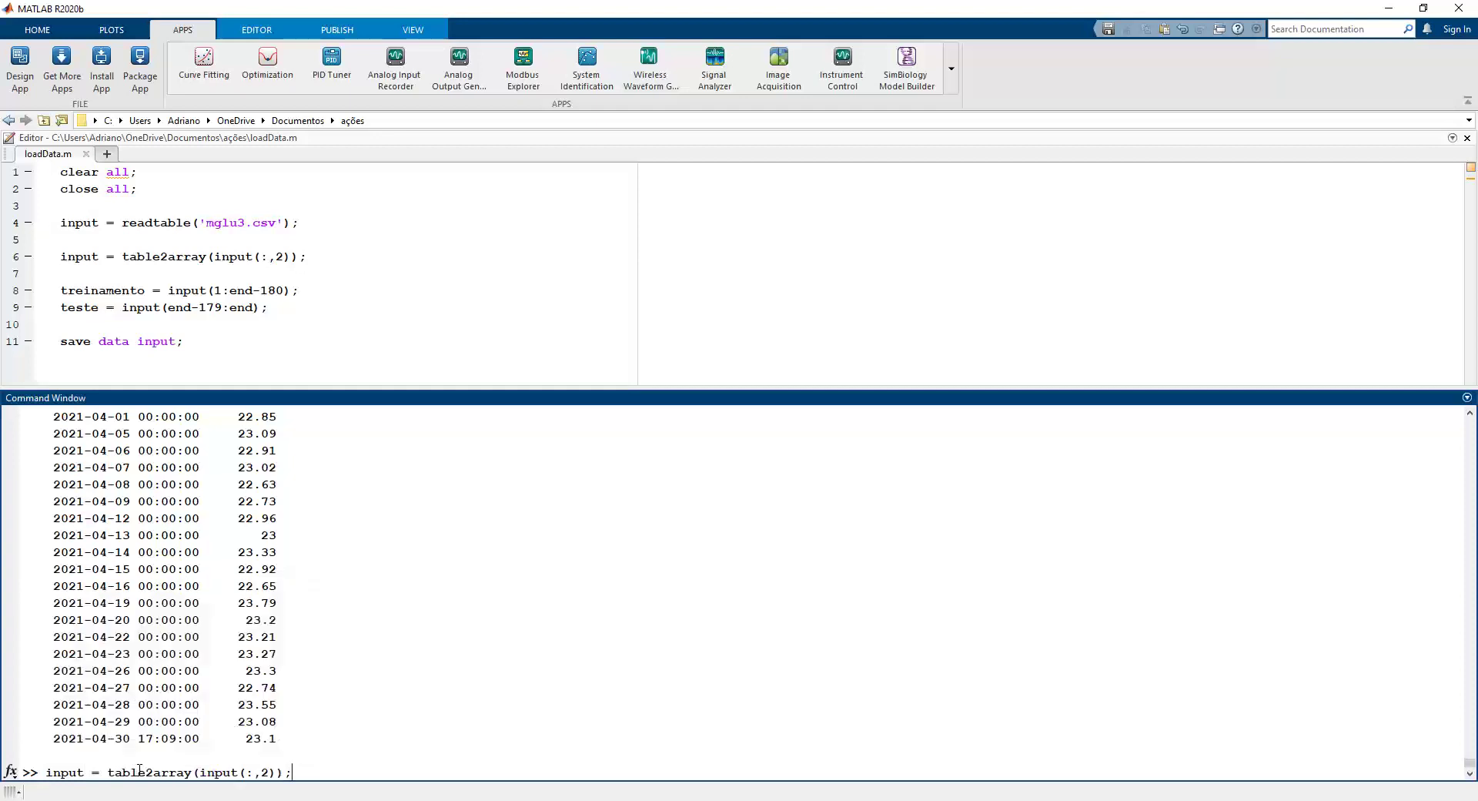
{"action": "left_click_drag", "start_coordinate": [146, 772], "coordinate": [194, 772]}
{"action": "double_click", "coordinate": [265, 772]}
{"action": "left_click", "coordinate": [321, 762]}
{"action": "key", "text": "Return"}
Display the contents of the input array and examine the listed prices.
{"action": "type", "text": "input"}
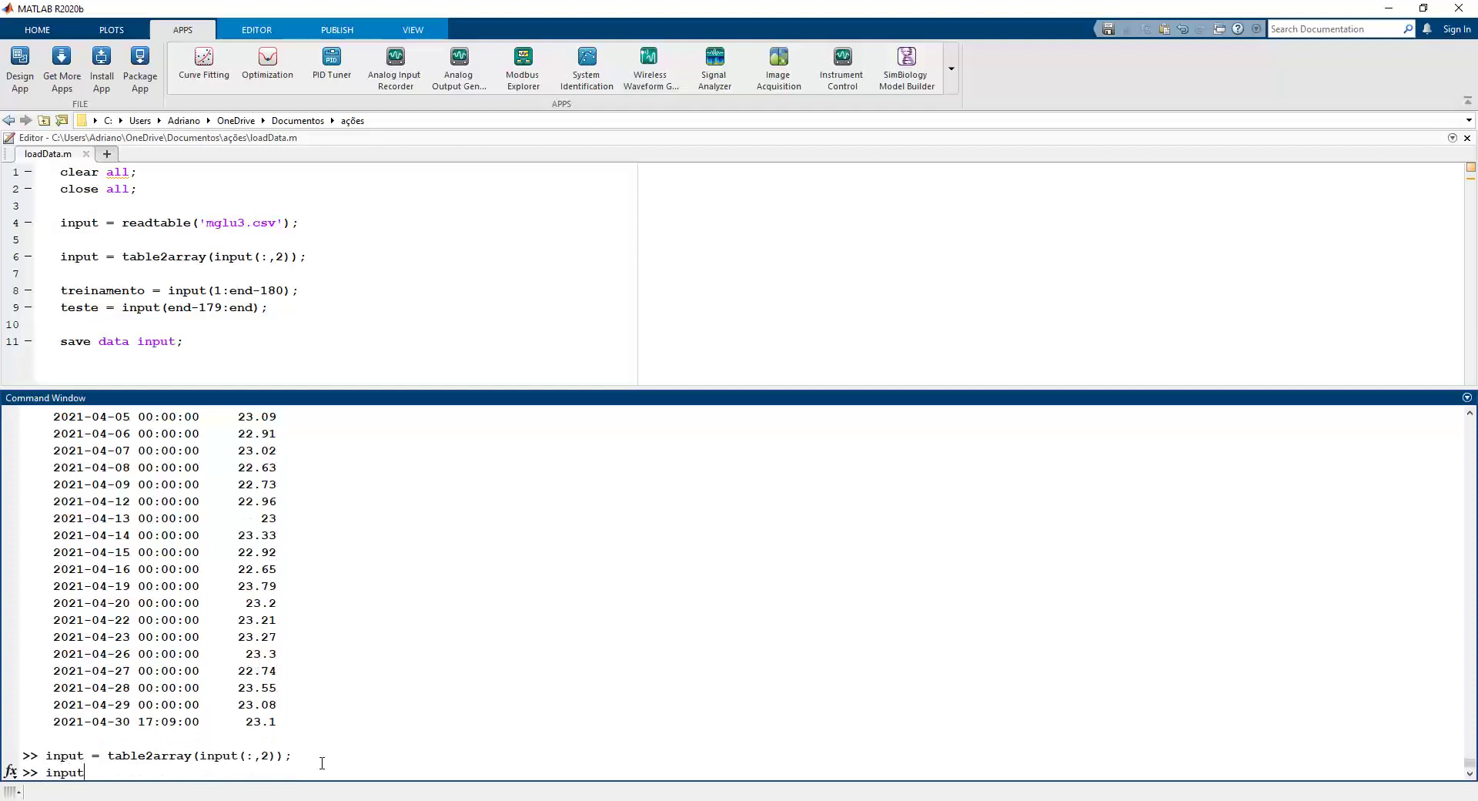
{"action": "key", "text": "Return"}
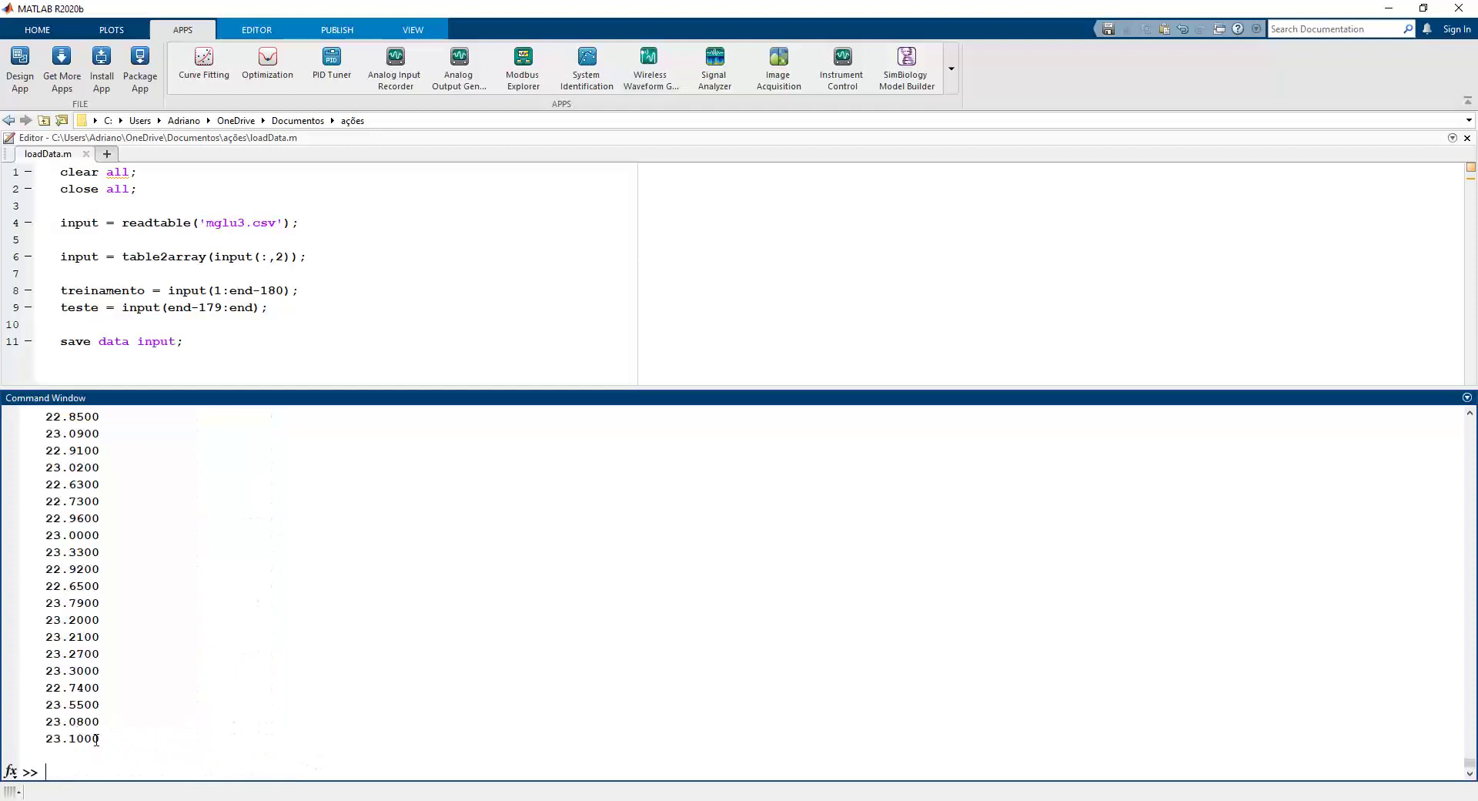
{"action": "left_click_drag", "start_coordinate": [96, 739], "coordinate": [54, 428]}
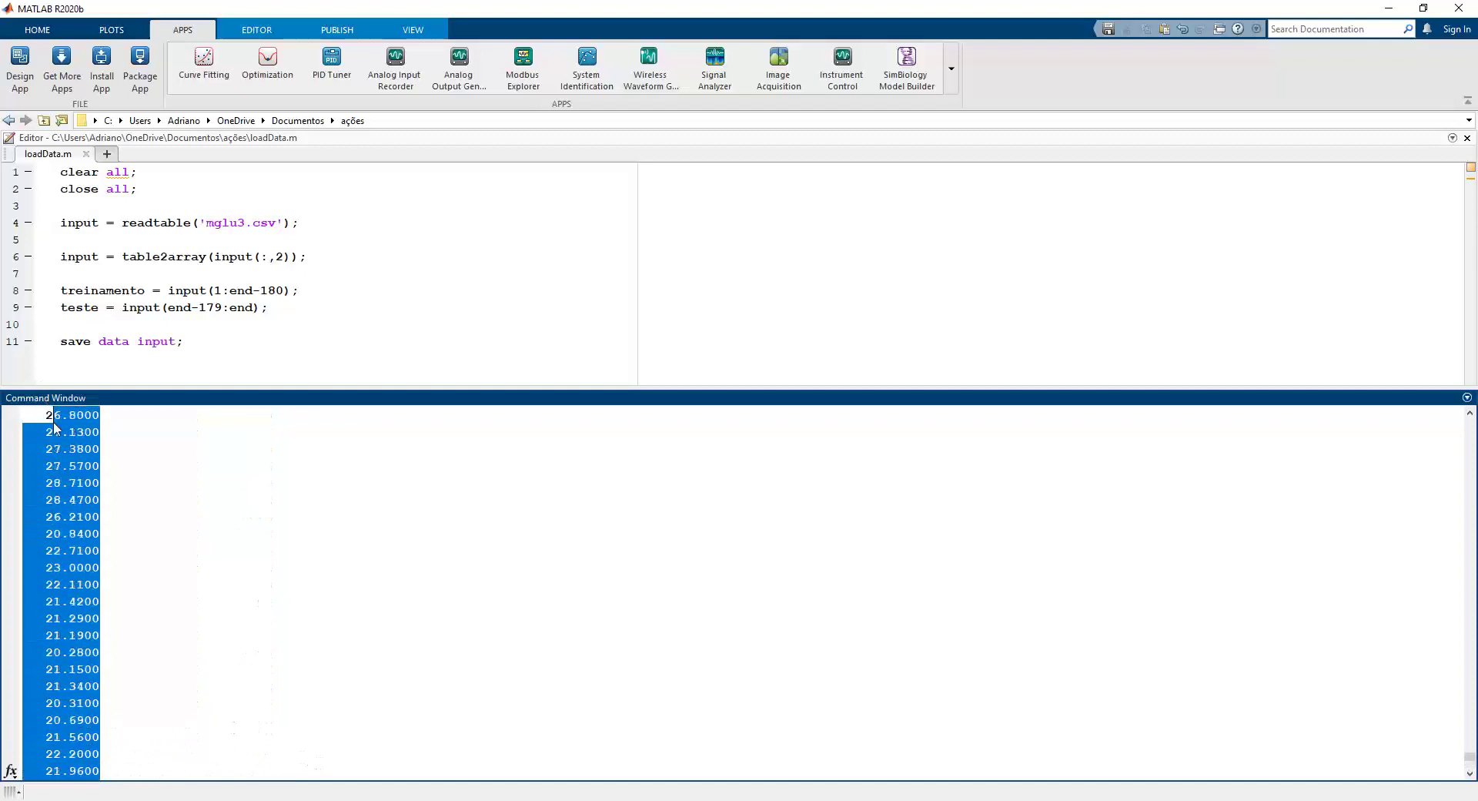
{"action": "left_click", "coordinate": [191, 570]}
Run size(input) to check the dimensions of the price array.
{"action": "type", "text": "size("}
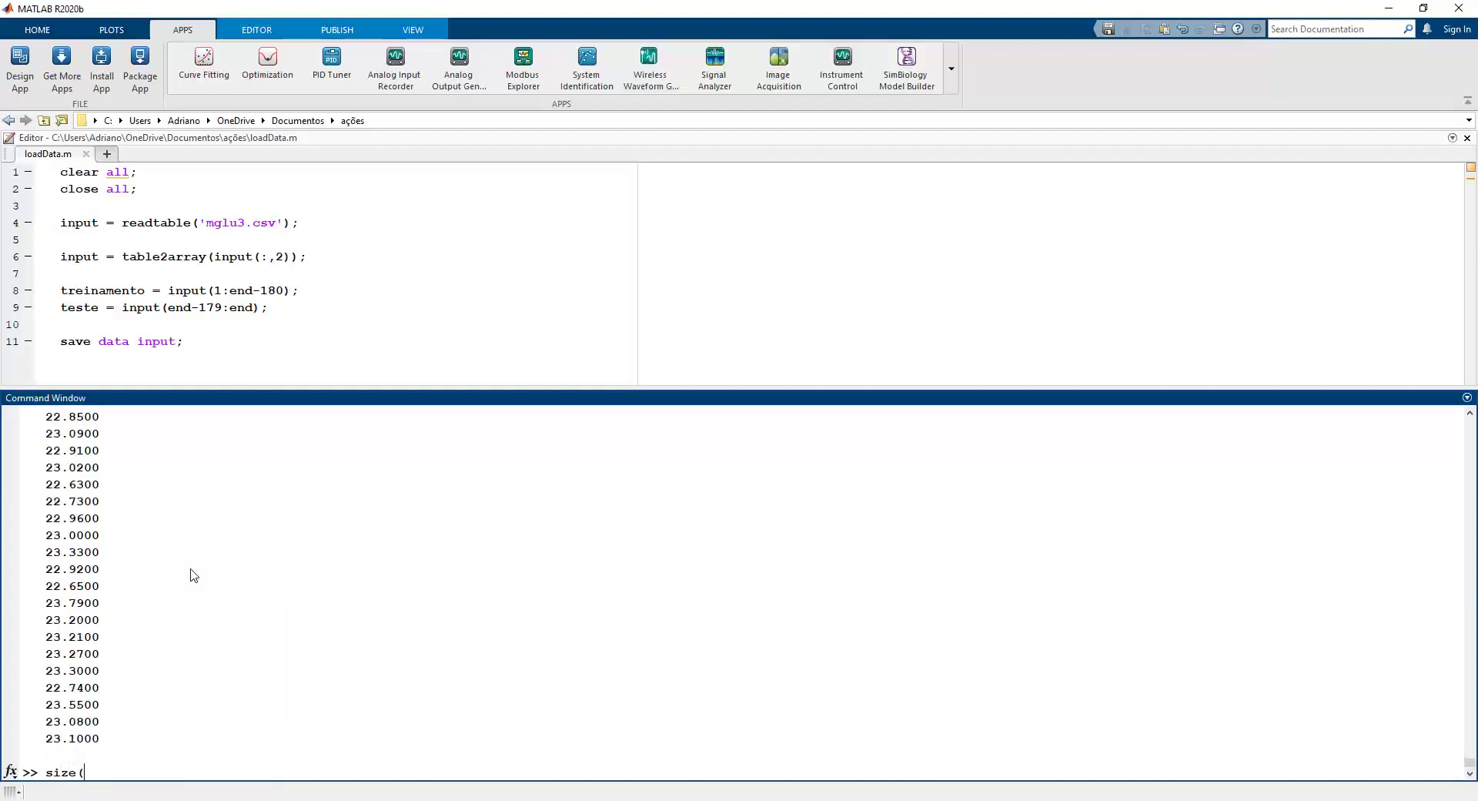
{"action": "type", "text": "input)"}
{"action": "key", "text": "Return"}
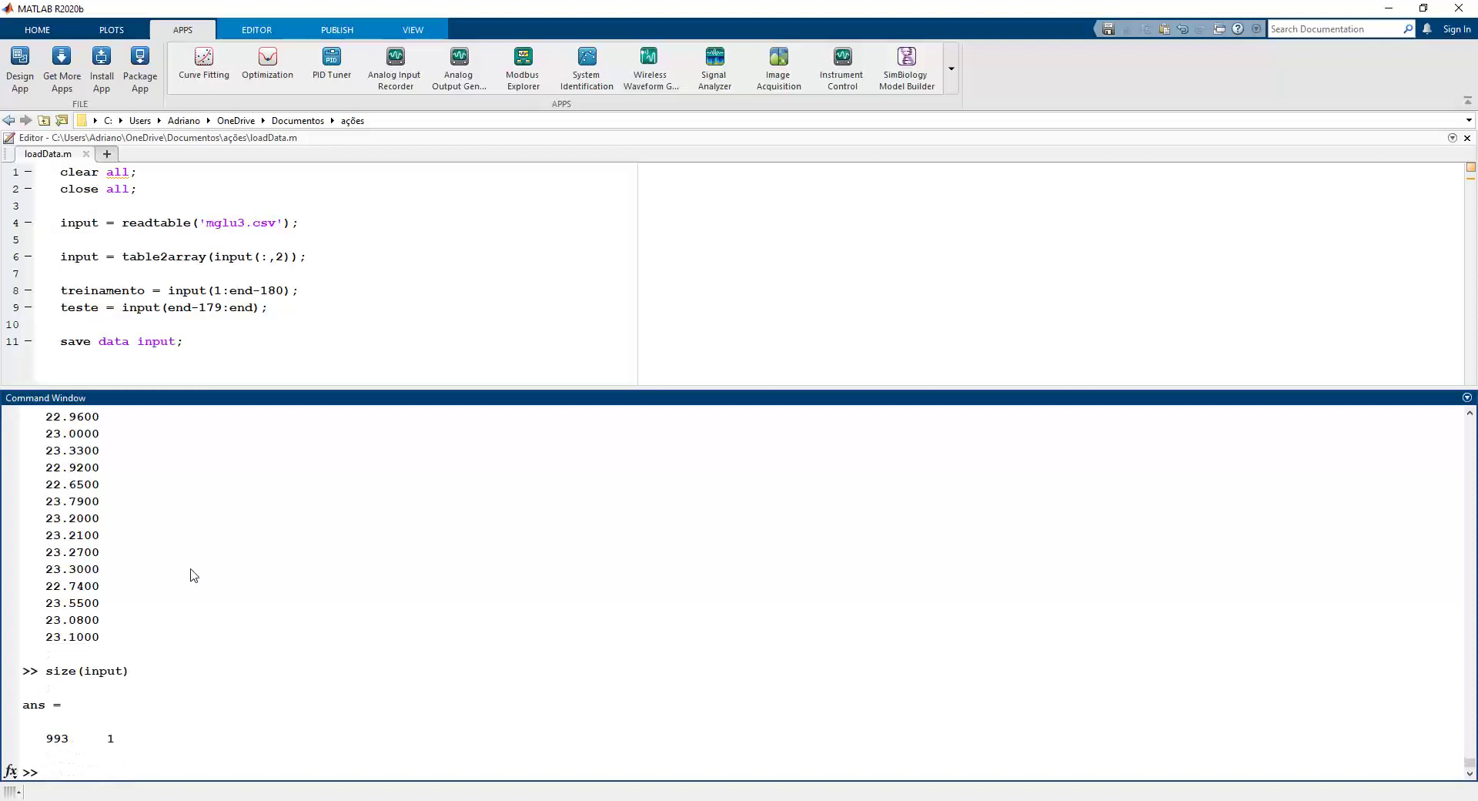
{"action": "double_click", "coordinate": [64, 735]}
Plot the input array with plot(input), examine the price curve in a maximized figure window and close it.
{"action": "left_click", "coordinate": [68, 763]}
{"action": "type", "text": "plot(input)"}
{"action": "key", "text": "Return"}
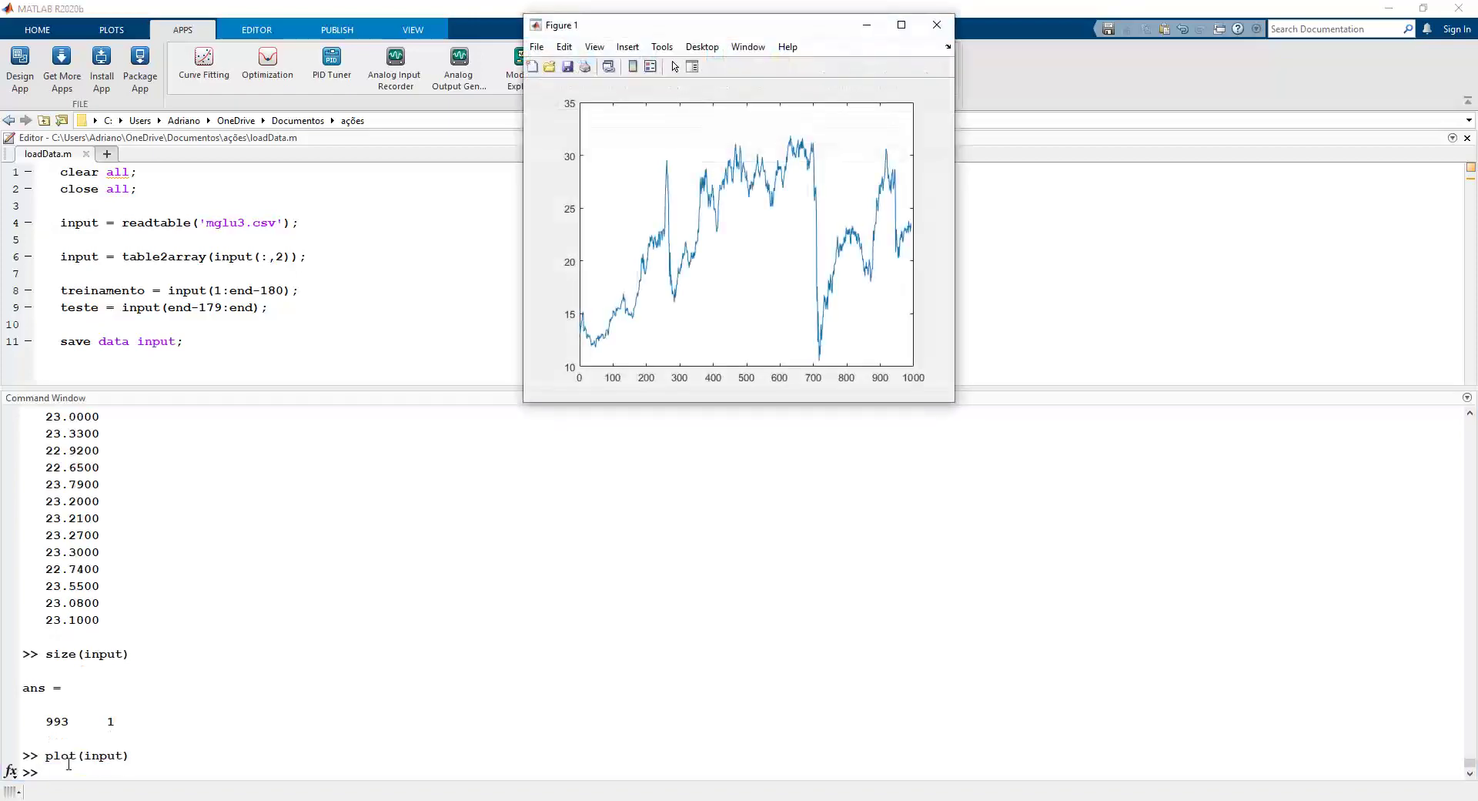
{"action": "left_click", "coordinate": [902, 24]}
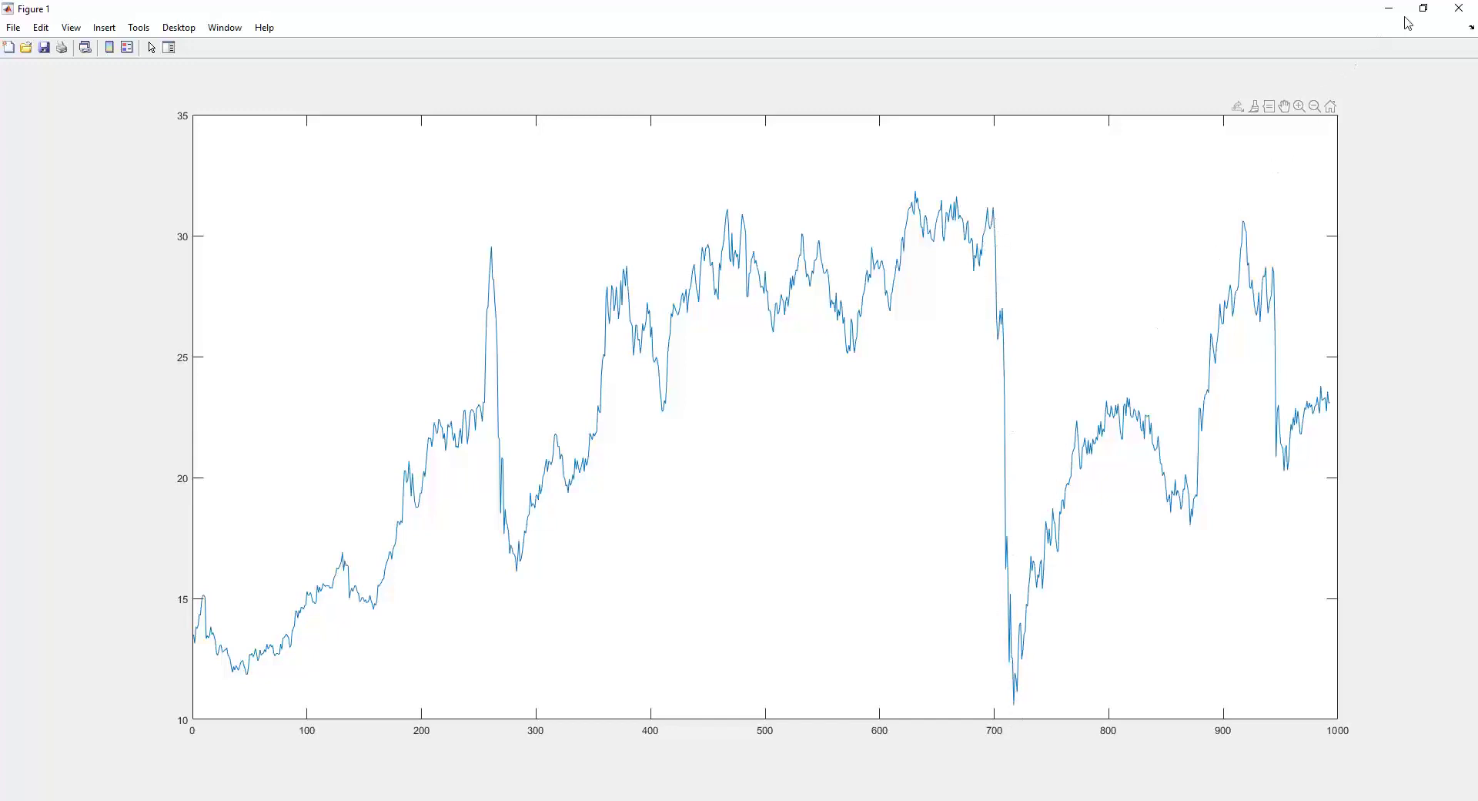
{"action": "left_click", "coordinate": [1457, 9]}
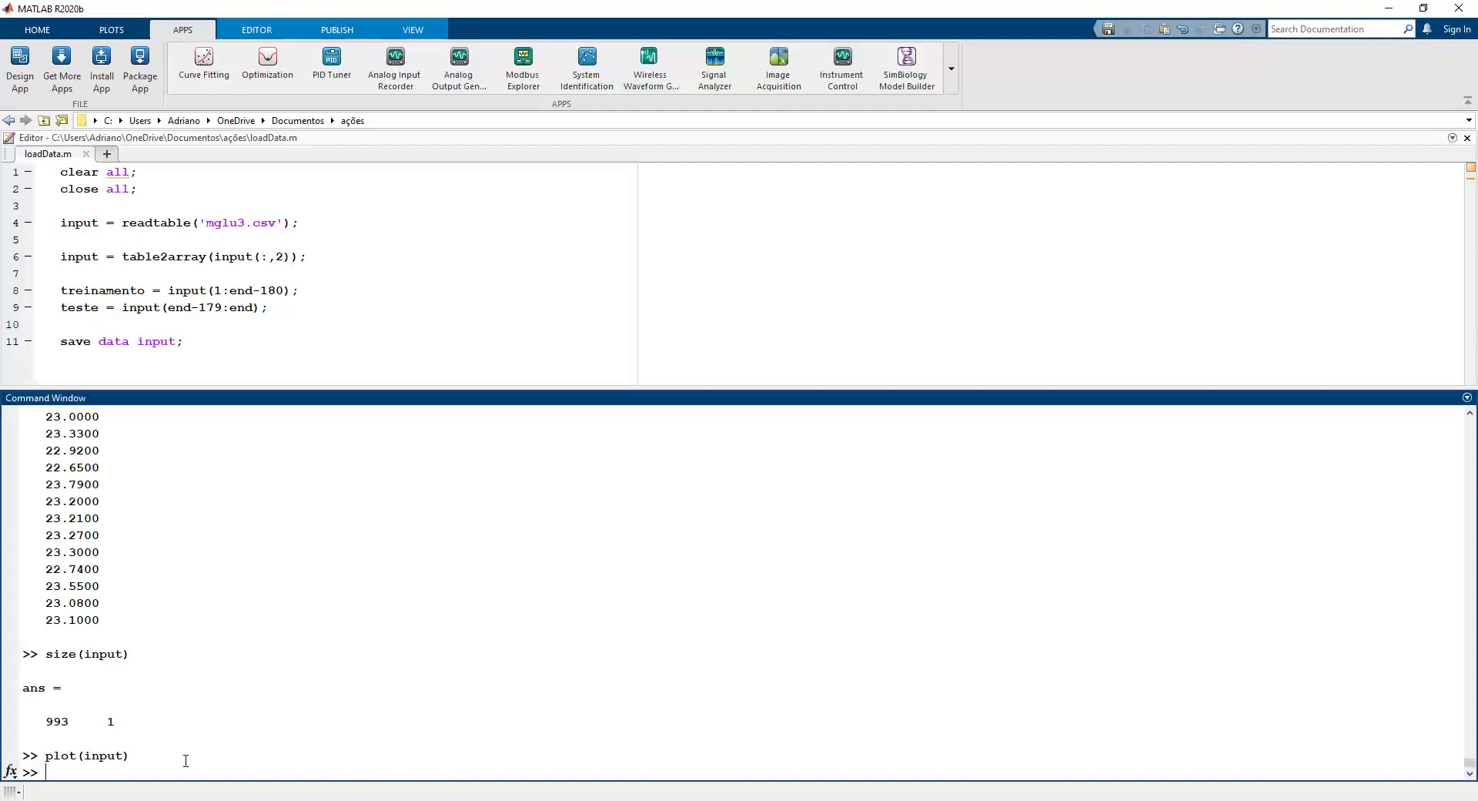
Run treinamento = input(1:end-180); to create the training set from all but the last 180 prices.
{"action": "key", "text": "Return"}
{"action": "key", "text": "Return"}
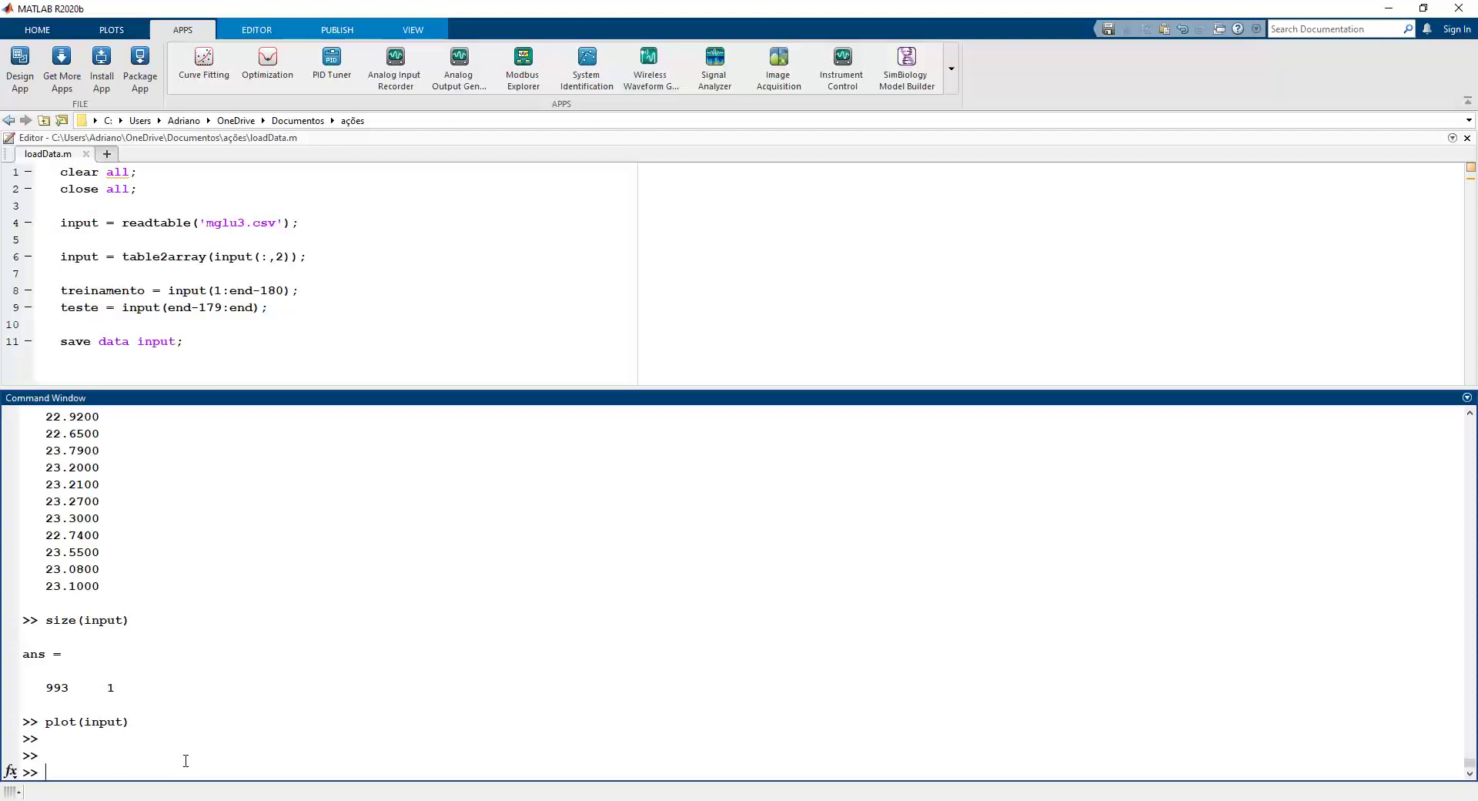
{"action": "type", "text": "tre"}
{"action": "key", "text": "Up"}
{"action": "key", "text": "Up"}
{"action": "double_click", "coordinate": [179, 766]}
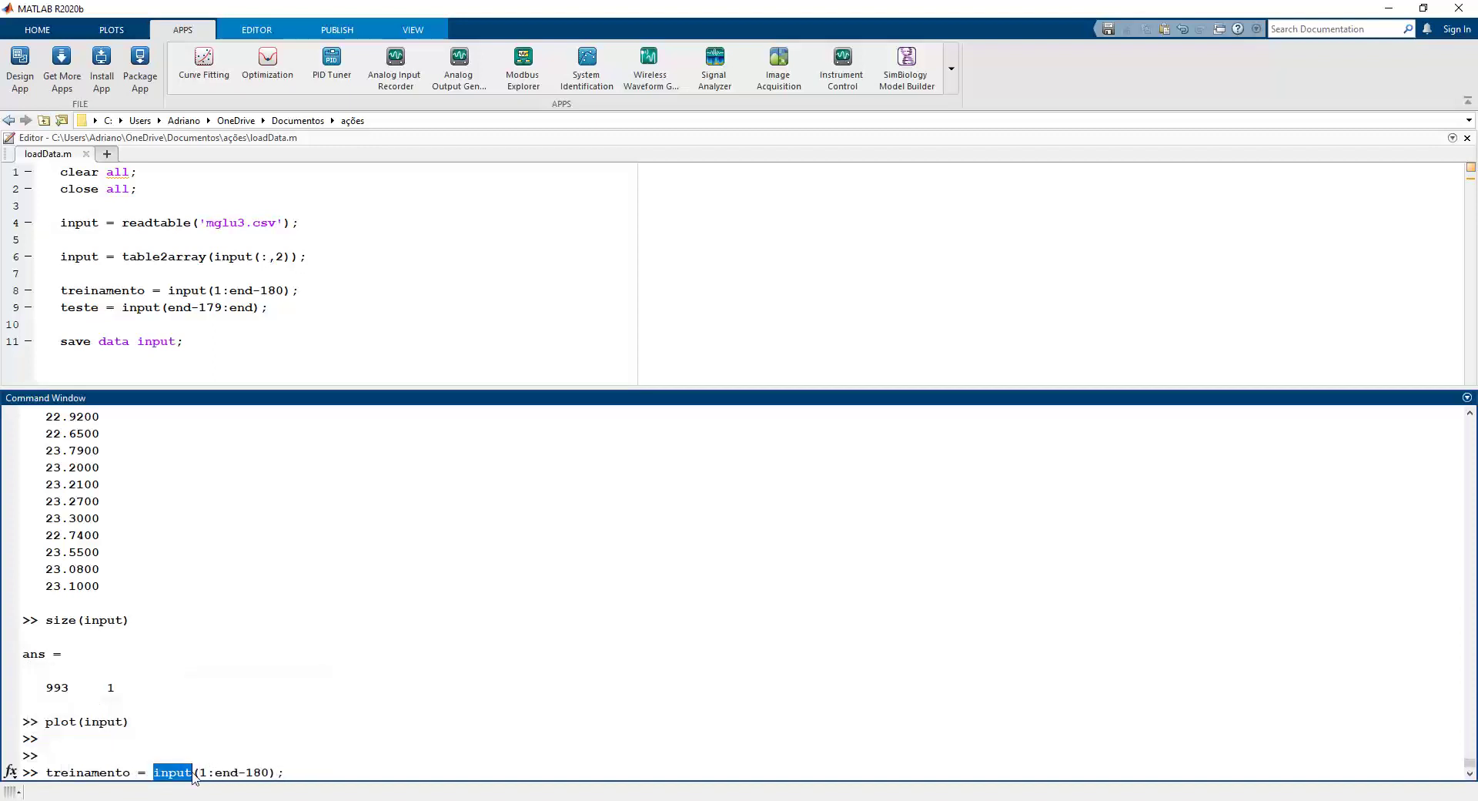
{"action": "double_click", "coordinate": [204, 771]}
{"action": "left_click_drag", "start_coordinate": [270, 770], "coordinate": [217, 771]}
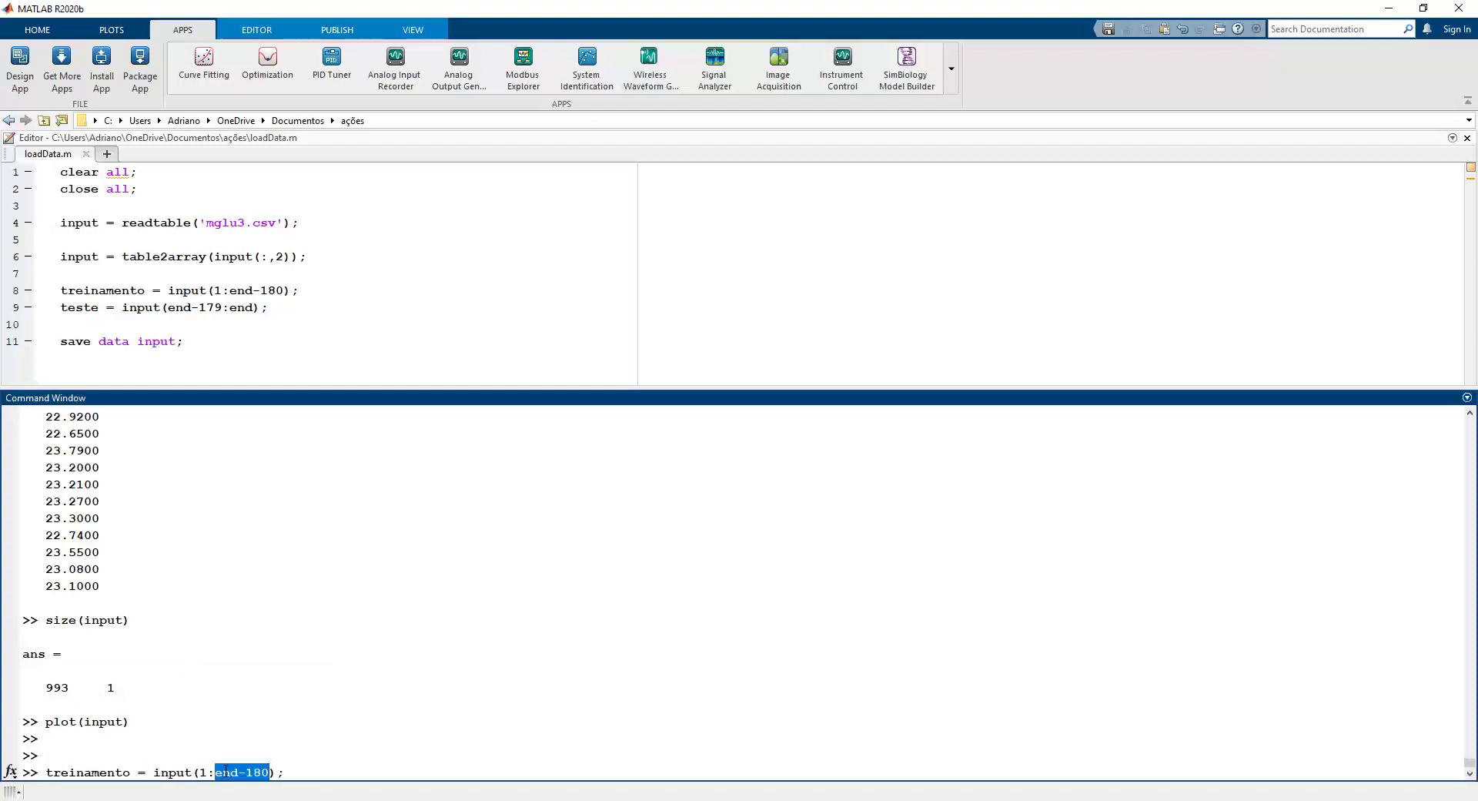
{"action": "left_click", "coordinate": [298, 767]}
{"action": "key", "text": "Return"}
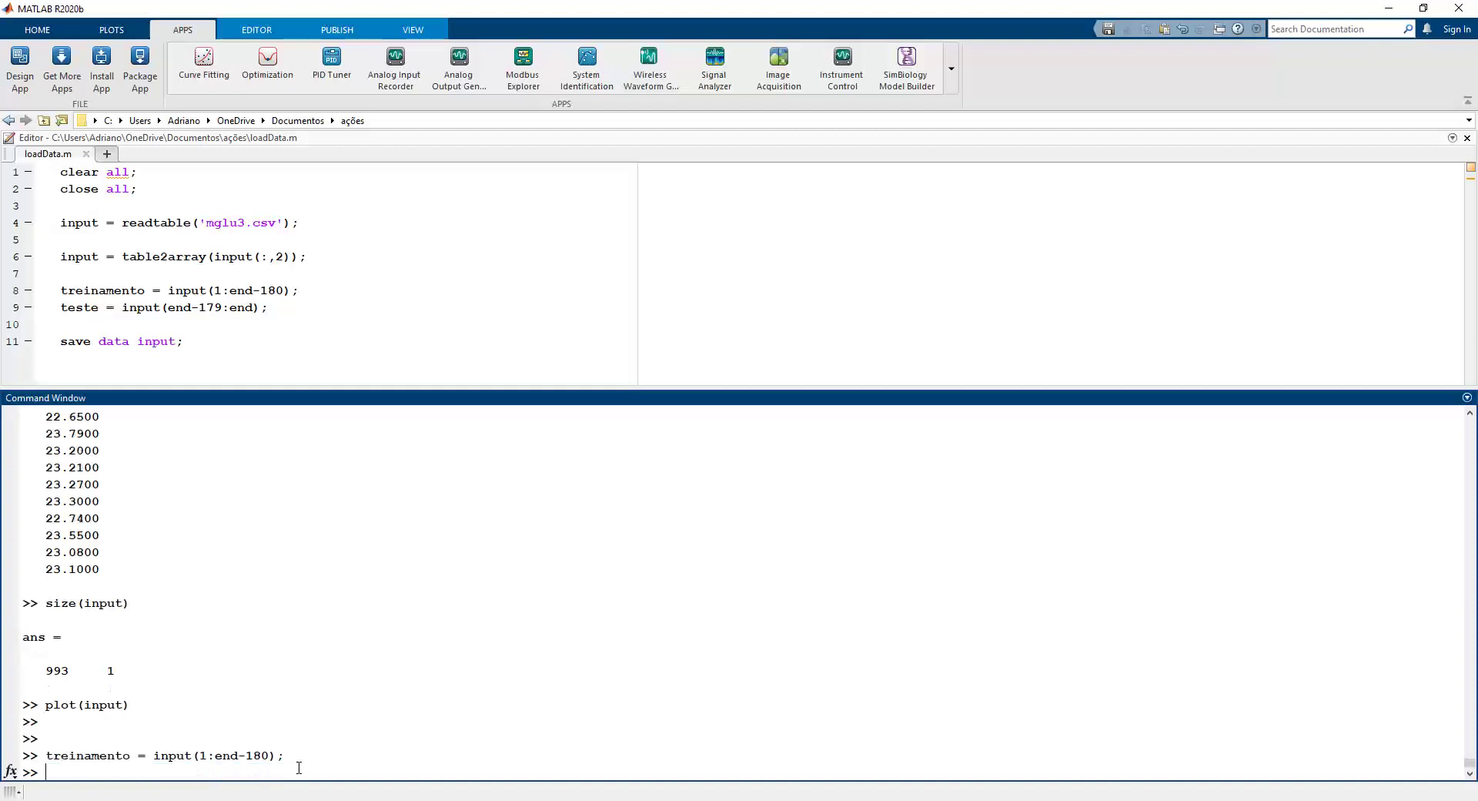
Run teste = input(end-179:end); to create the test set from the last 180 prices.
{"action": "type", "text": "te"}
{"action": "key", "text": "Up"}
{"action": "key", "text": "Up"}
{"action": "key", "text": "Up"}
{"action": "key", "text": "Left"}
{"action": "key", "text": "Left"}
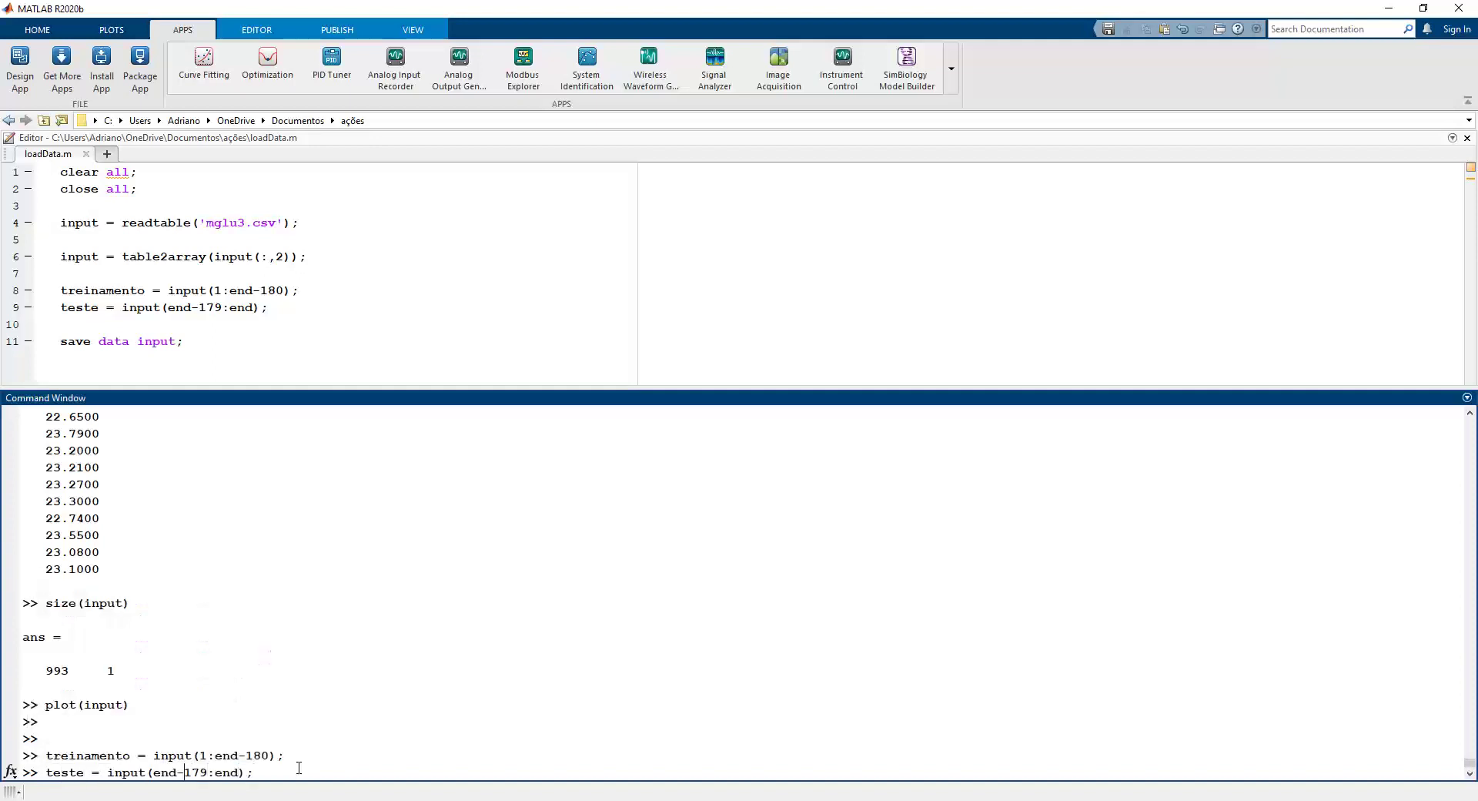
{"action": "key", "text": "shift+Right"}
{"action": "key", "text": "shift+Right"}
{"action": "key", "text": "shift+Right"}
{"action": "key", "text": "shift+Right"}
{"action": "key", "text": "shift+Right"}
{"action": "key", "text": "shift+Right"}
{"action": "key", "text": "shift+Right"}
{"action": "key", "text": "shift+Right"}
{"action": "key", "text": "shift+Right"}
{"action": "key", "text": "shift+Right"}
{"action": "key", "text": "shift+Right"}
{"action": "key", "text": "shift+Right"}
{"action": "key", "text": "shift+Left"}
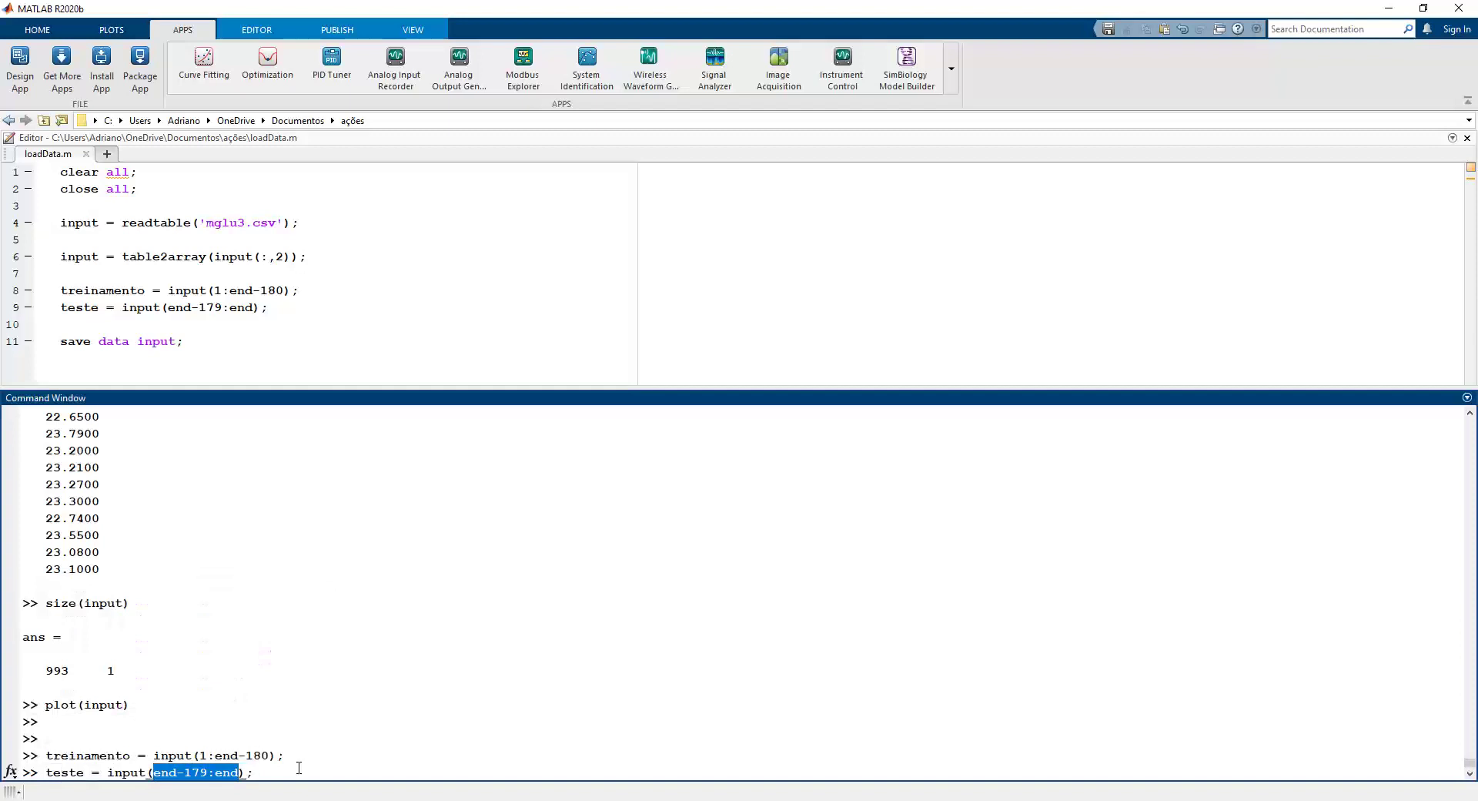
{"action": "key", "text": "Left"}
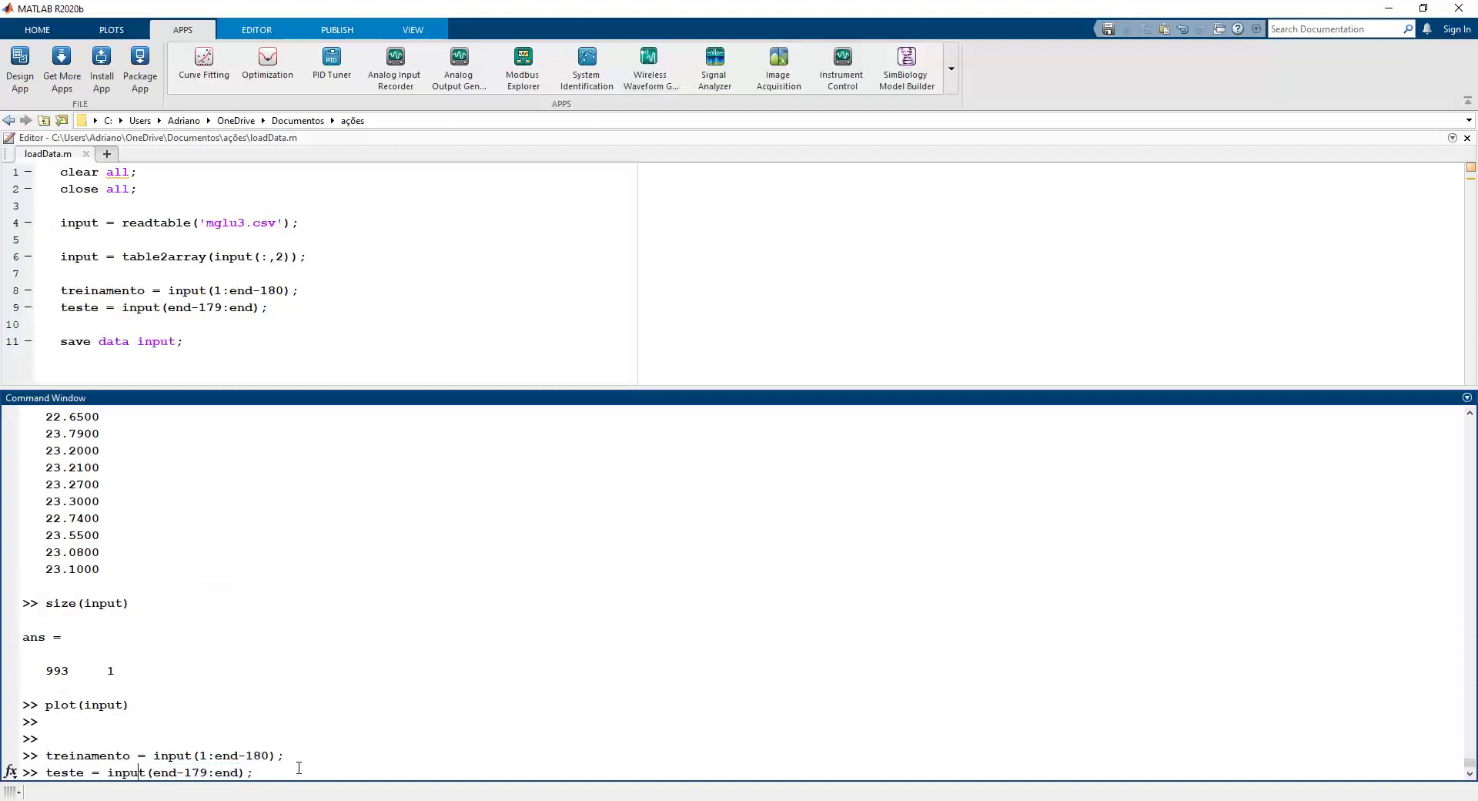
{"action": "key", "text": "shift+Right"}
{"action": "key", "text": "shift+Right"}
{"action": "key", "text": "shift+Right"}
{"action": "key", "text": "Right"}
{"action": "key", "text": "Return"}
Run size(teste) to check the dimensions of the test set.
{"action": "key", "text": "Return"}
{"action": "key", "text": "Return"}
{"action": "type", "text": "s"}
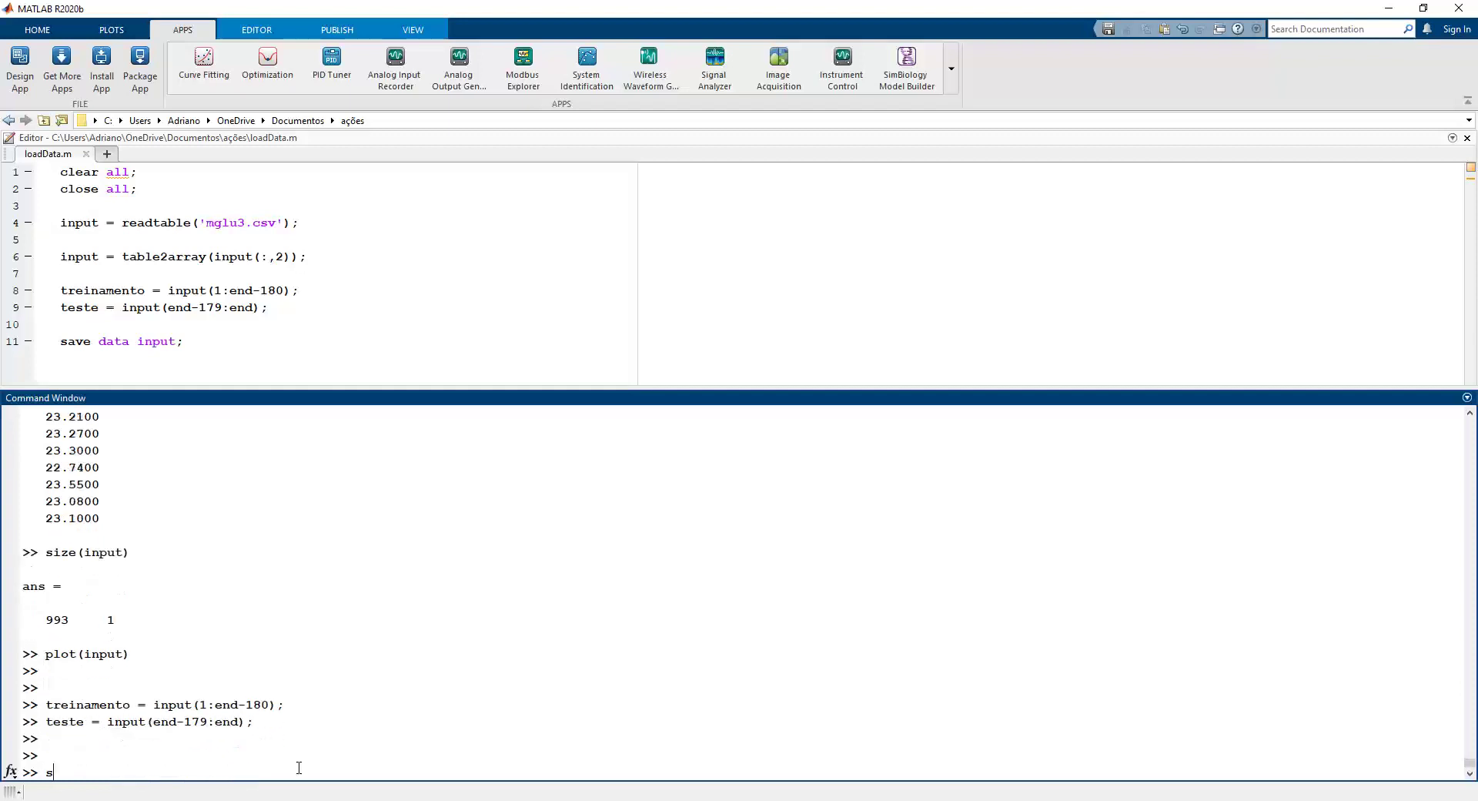
{"action": "type", "text": "ize(teste)"}
{"action": "key", "text": "Return"}
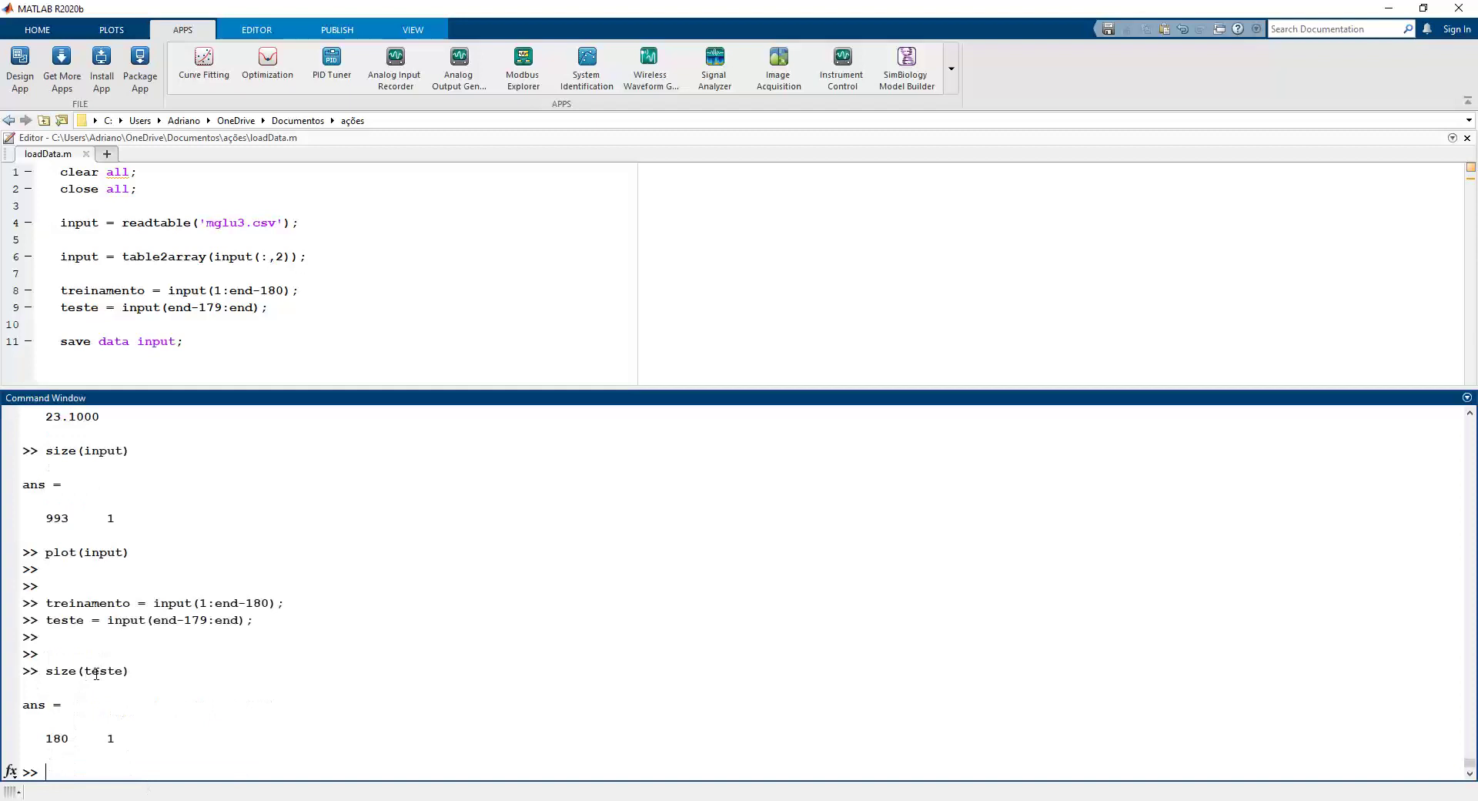
Run size(treinamento) to check the dimensions of the training set.
{"action": "key", "text": "Up"}
{"action": "key", "text": "Left"}
{"action": "key", "text": "ctrl+shift+Left"}
{"action": "type", "text": "treinamento"}
{"action": "key", "text": "Return"}
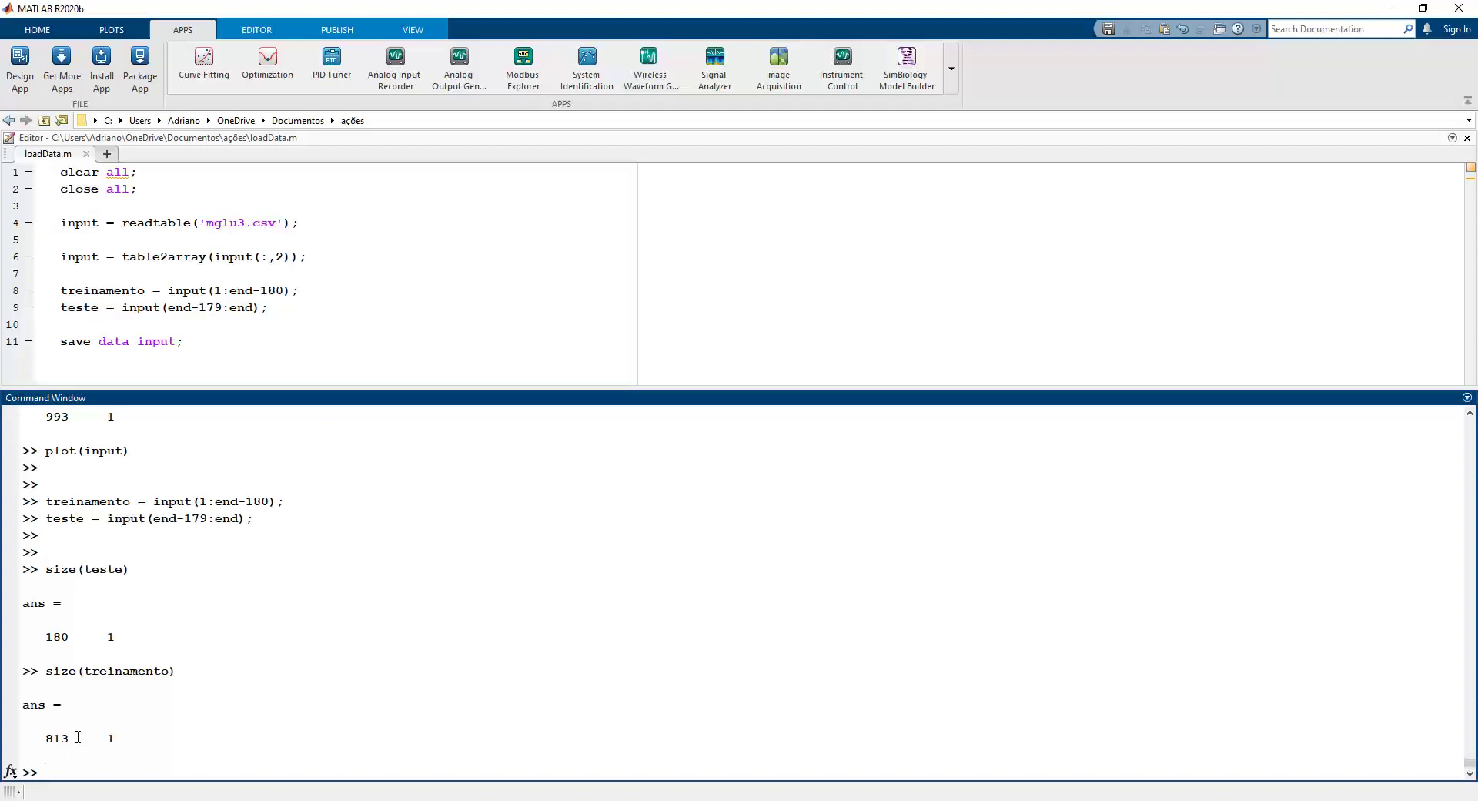
Open the Neural Net Time Series app and proceed with the Nonlinear Autoregressive (NAR) problem.
{"action": "left_click", "coordinate": [951, 68]}
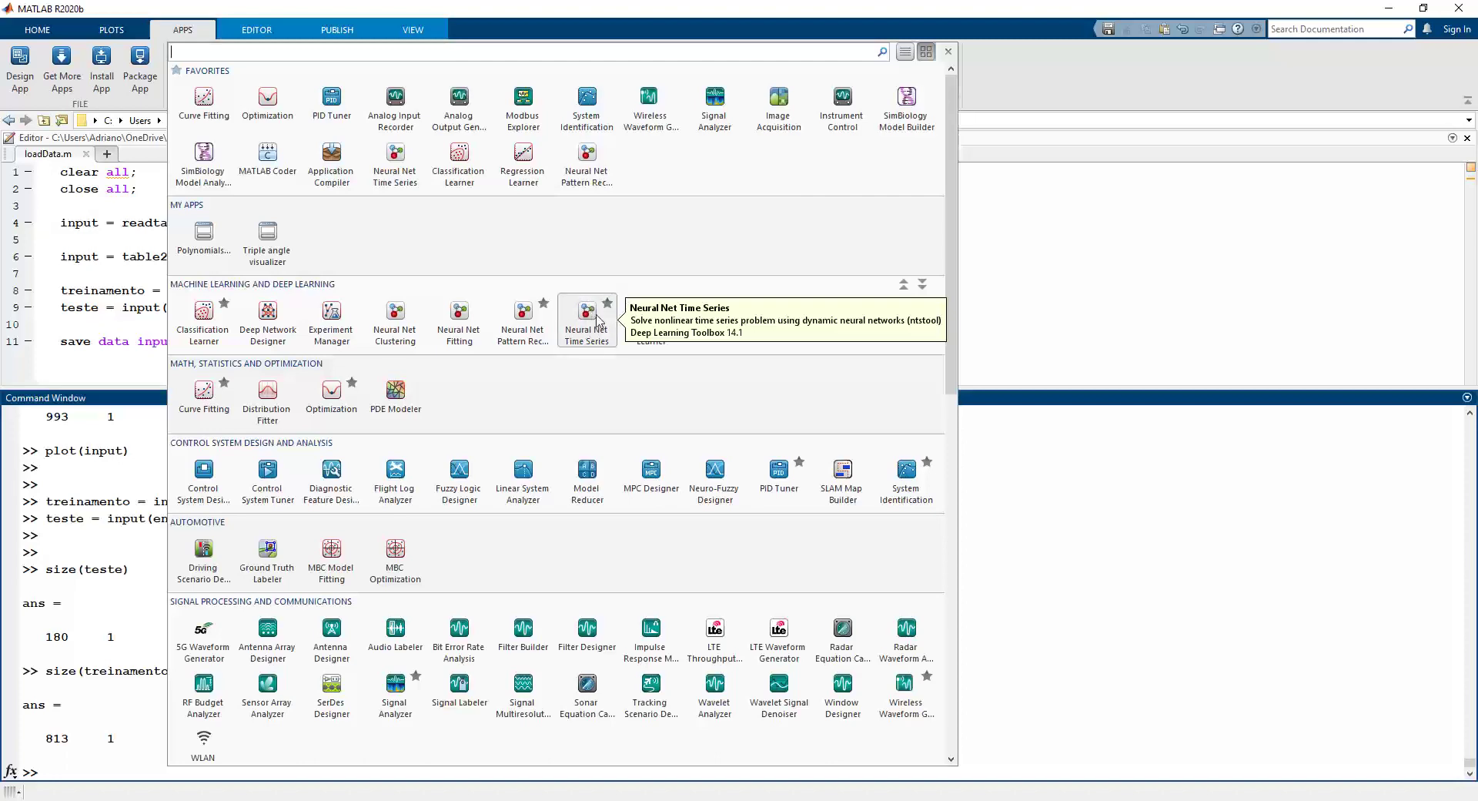
{"action": "left_click", "coordinate": [598, 337]}
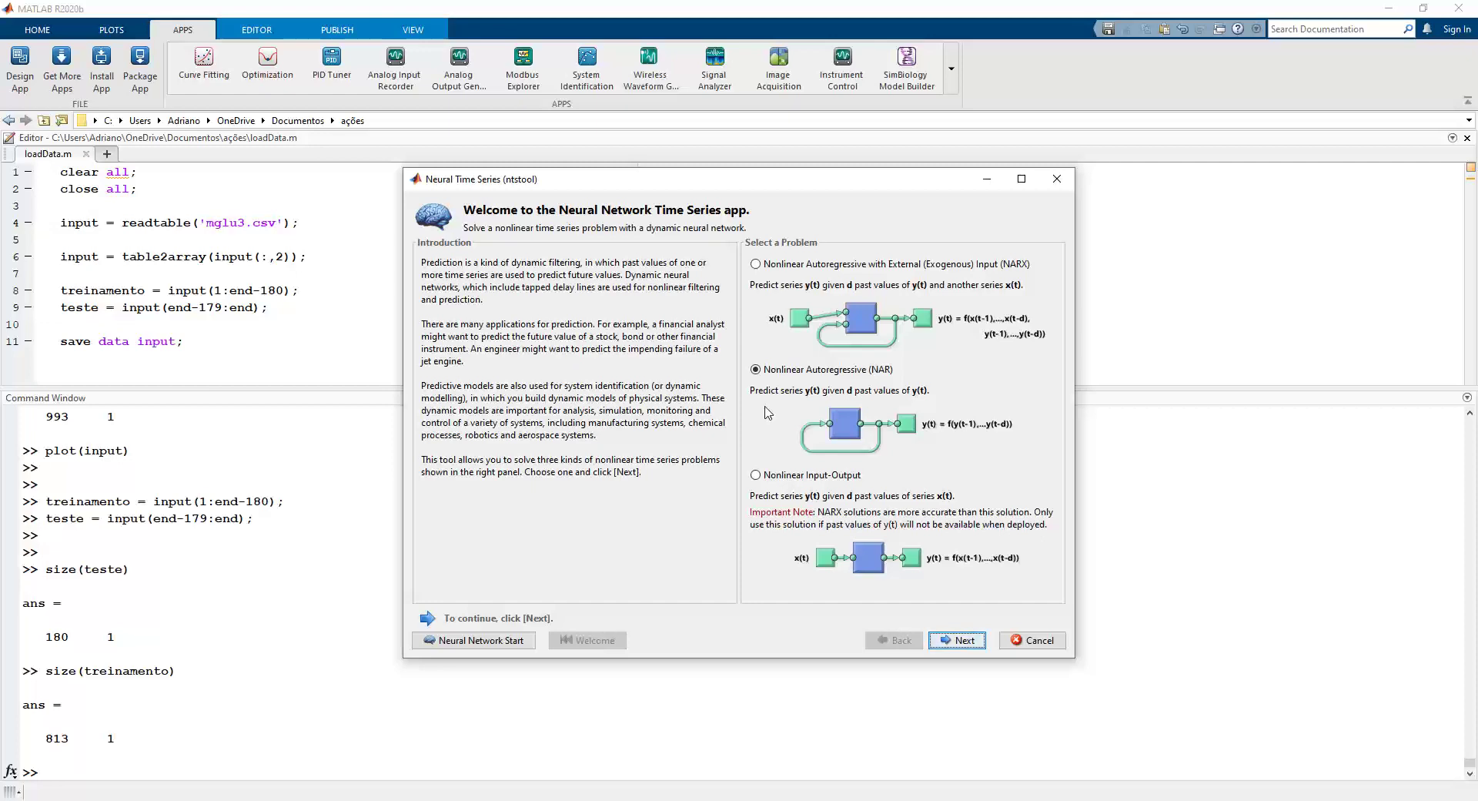
{"action": "left_click", "coordinate": [961, 642]}
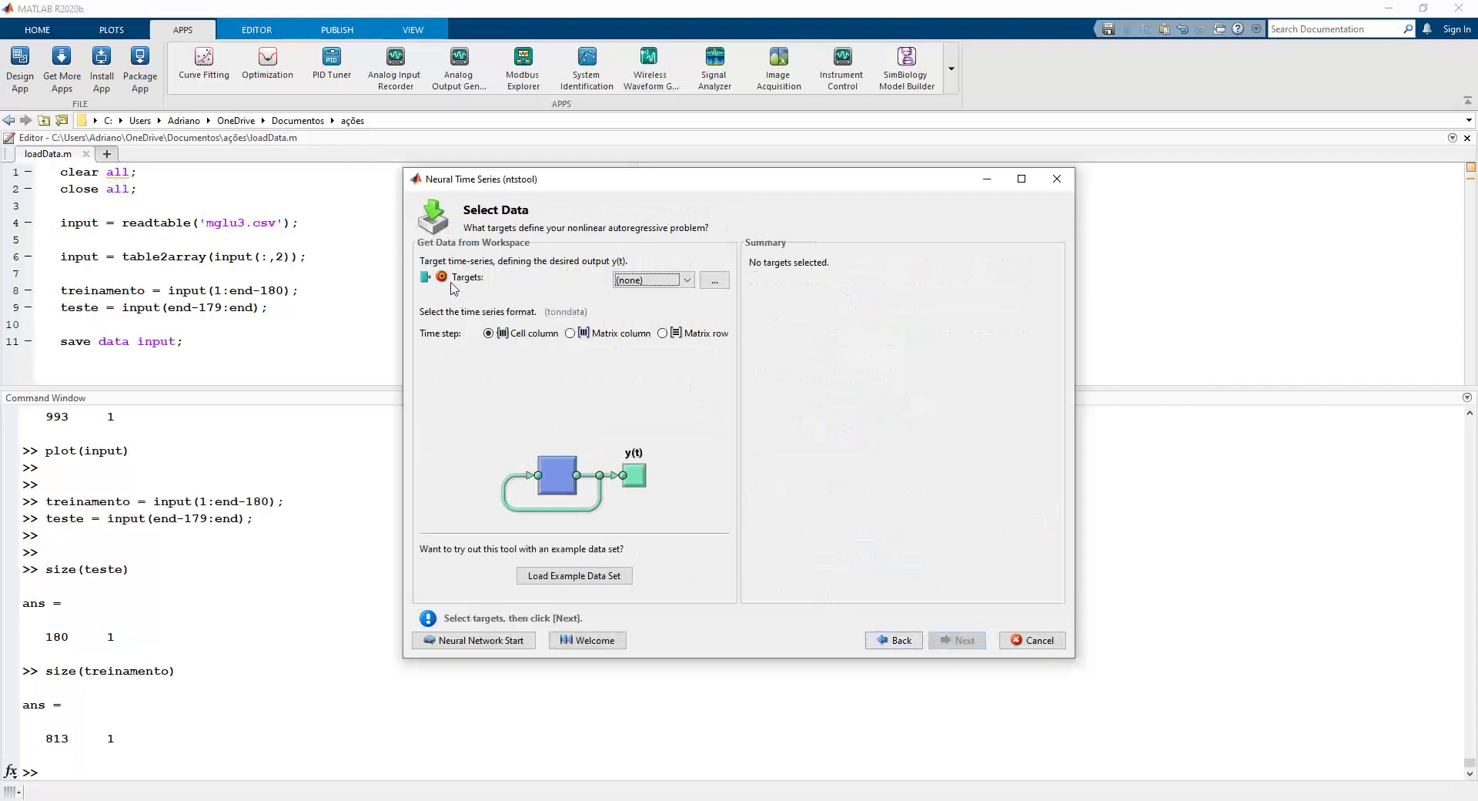
Set treinamento as the target time series with matrix row time steps and continue to the validation and test data.
{"action": "left_click", "coordinate": [655, 282]}
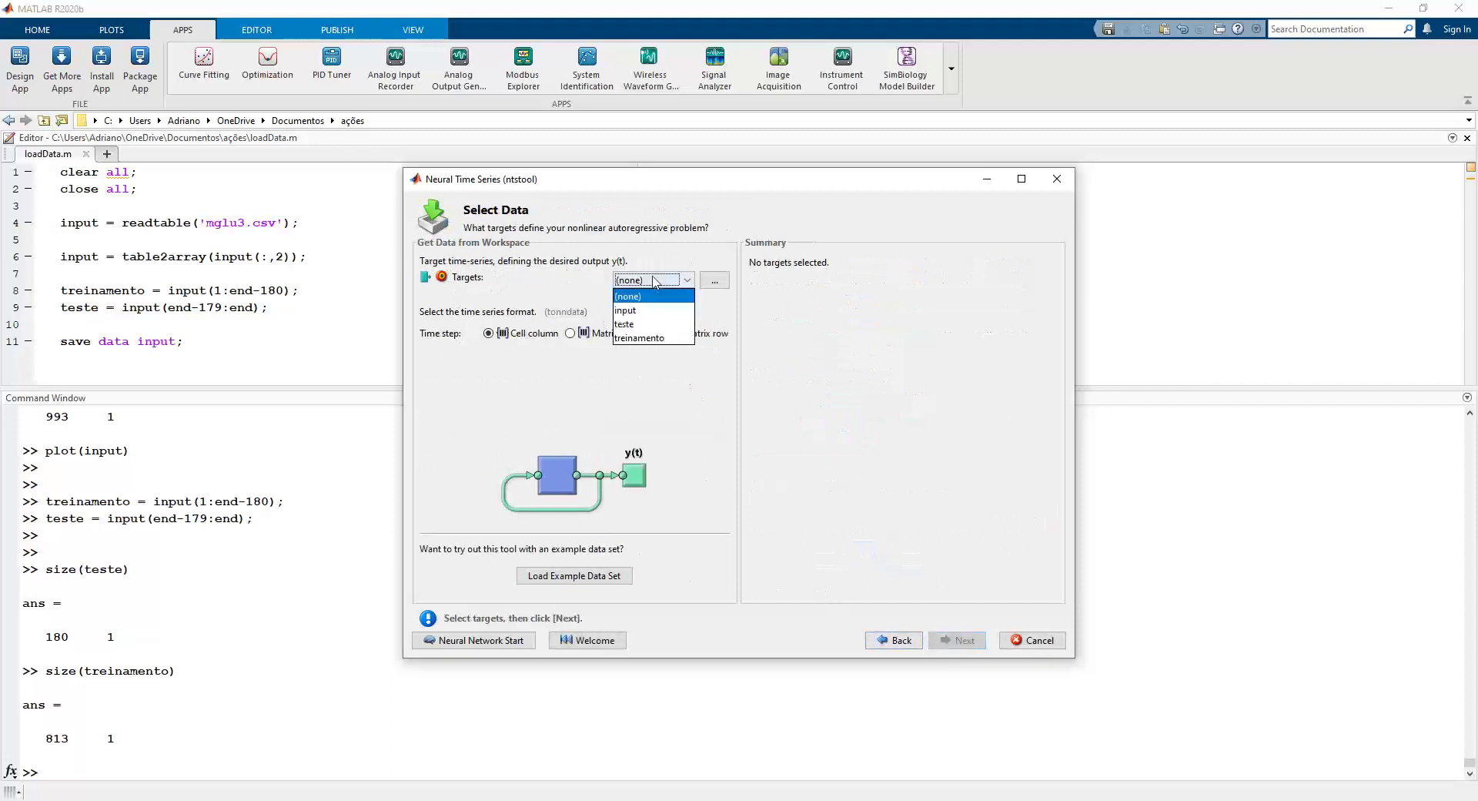
{"action": "left_click", "coordinate": [655, 338]}
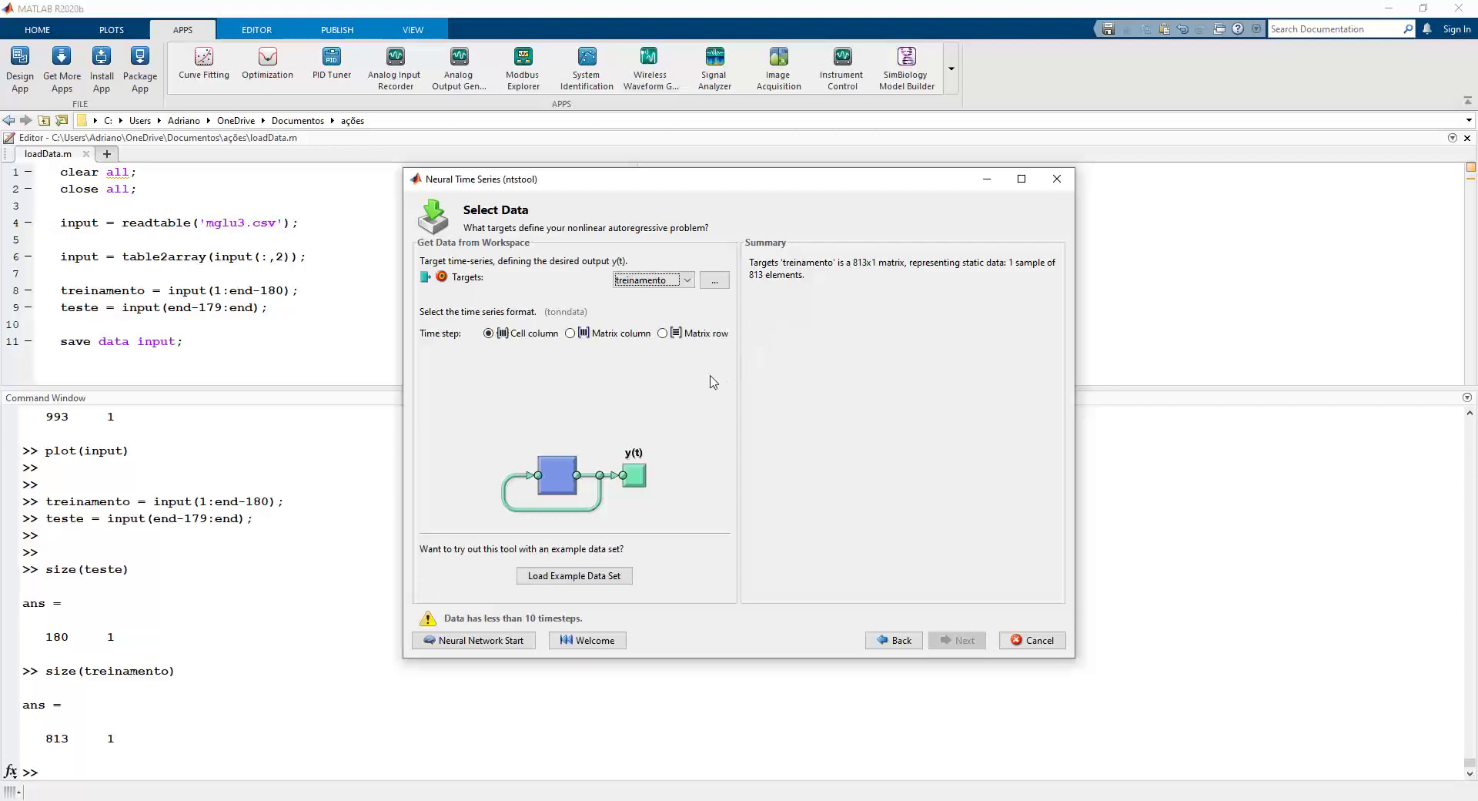
{"action": "left_click", "coordinate": [663, 334]}
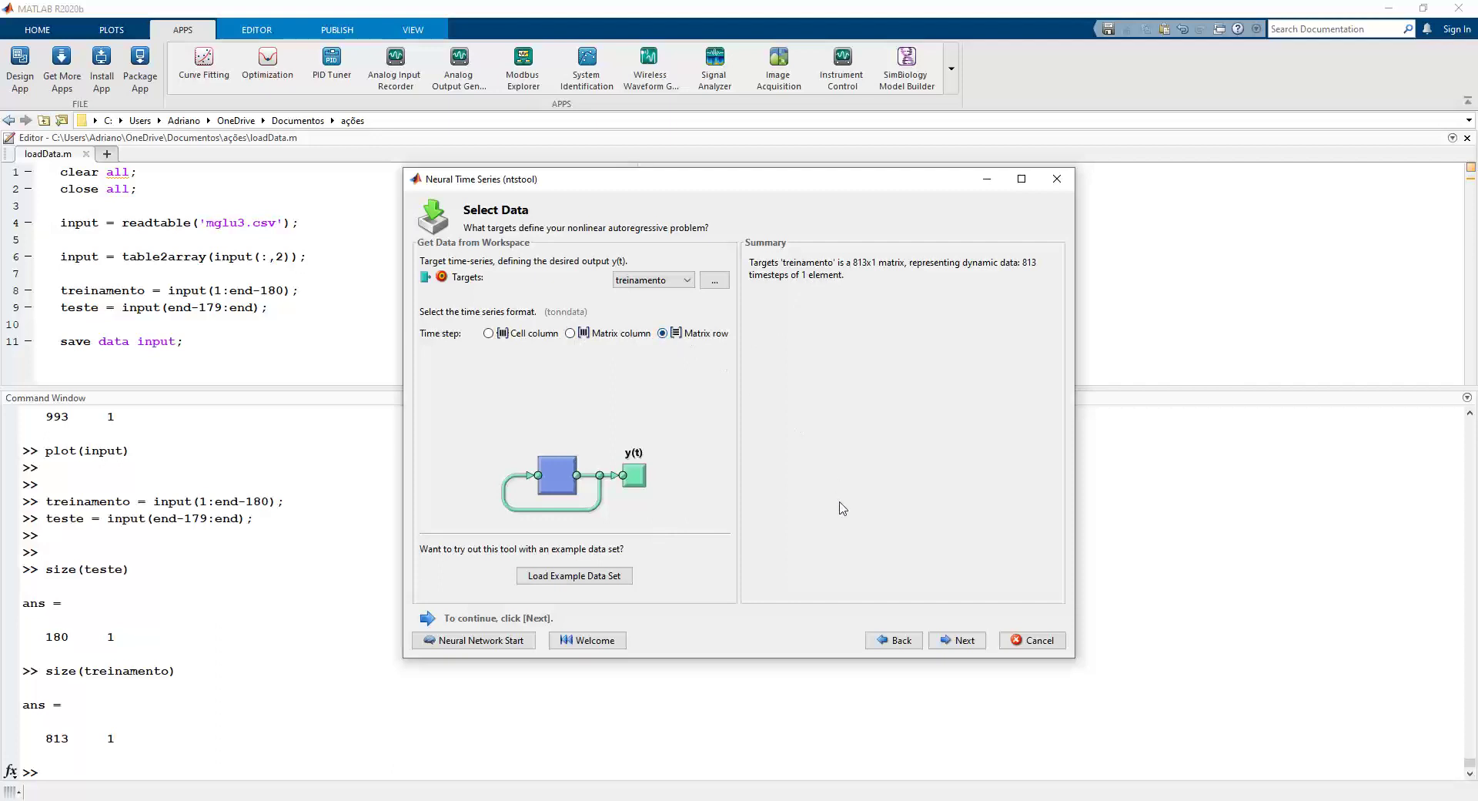
{"action": "left_click", "coordinate": [955, 640]}
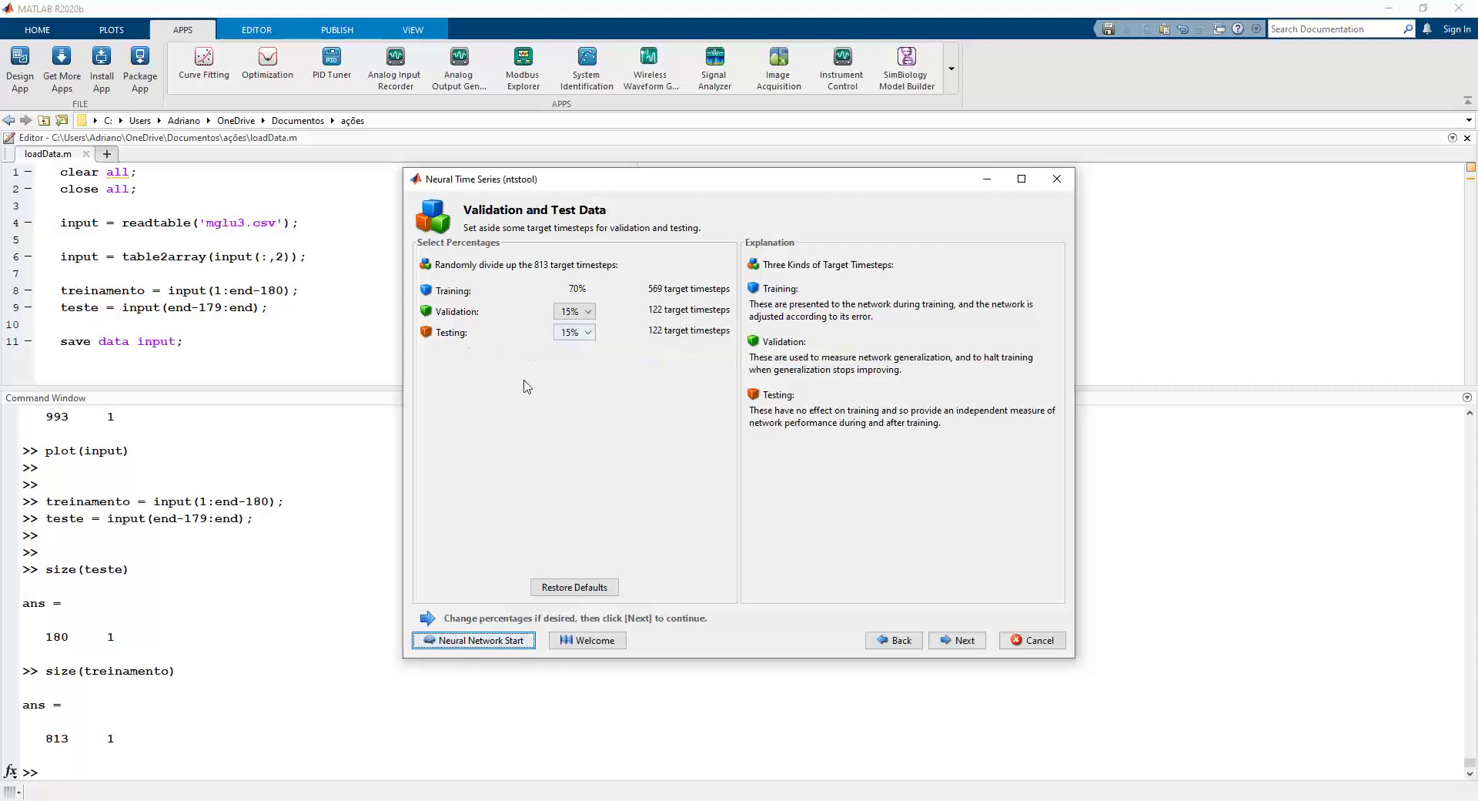
Set the data division to 10% validation and 5% testing and continue to the network architecture.
{"action": "left_click", "coordinate": [588, 333]}
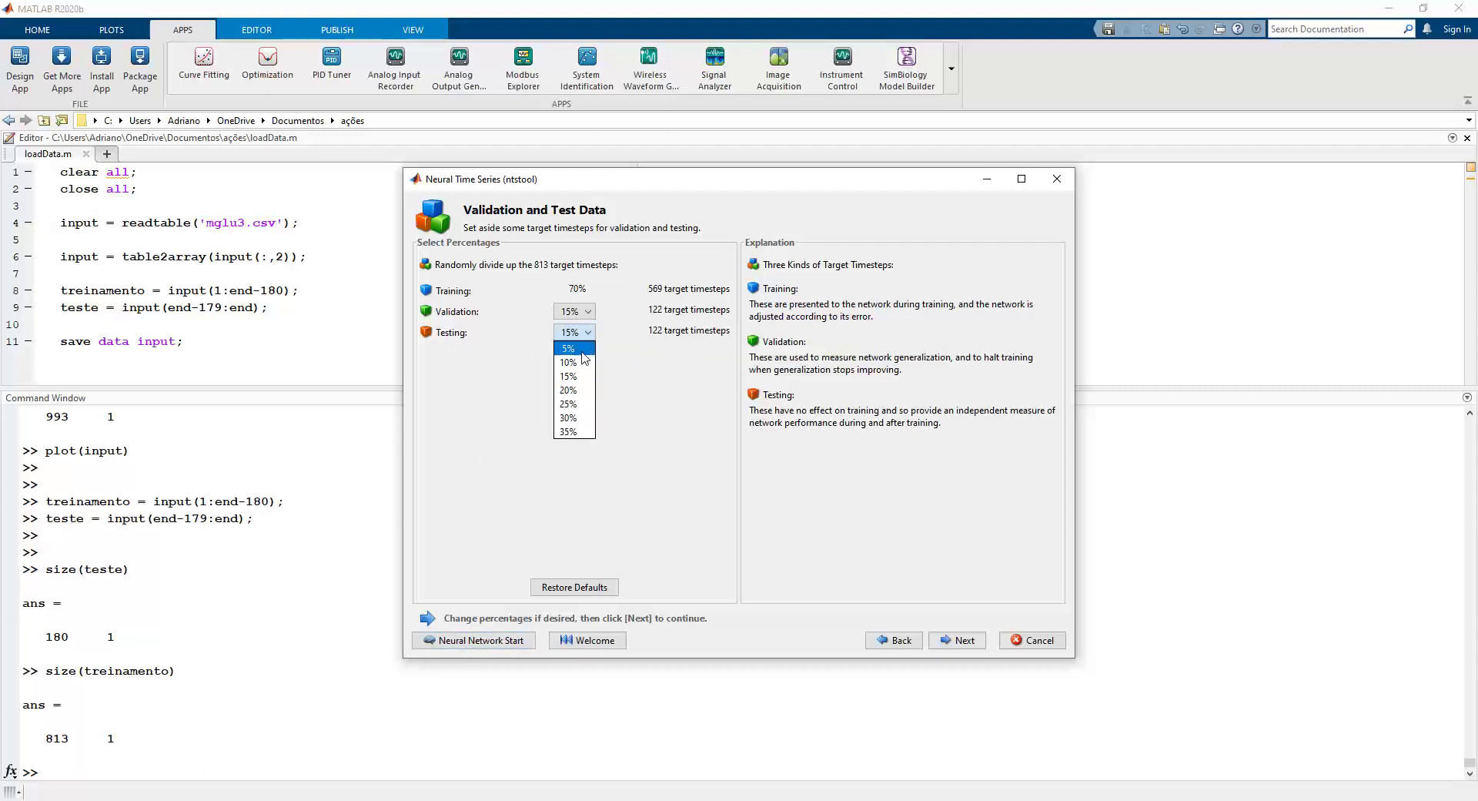
{"action": "left_click", "coordinate": [577, 349]}
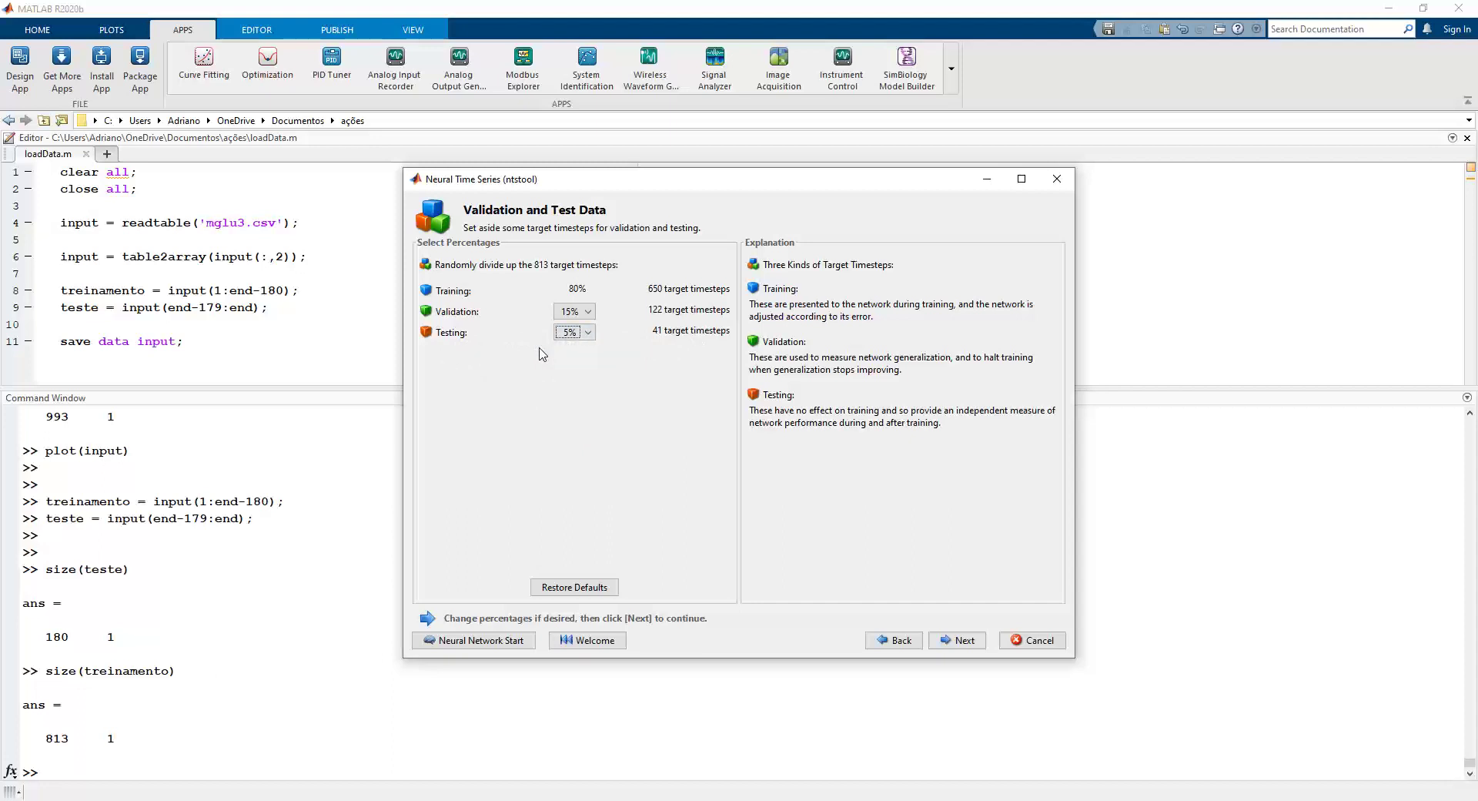
{"action": "left_click", "coordinate": [574, 311]}
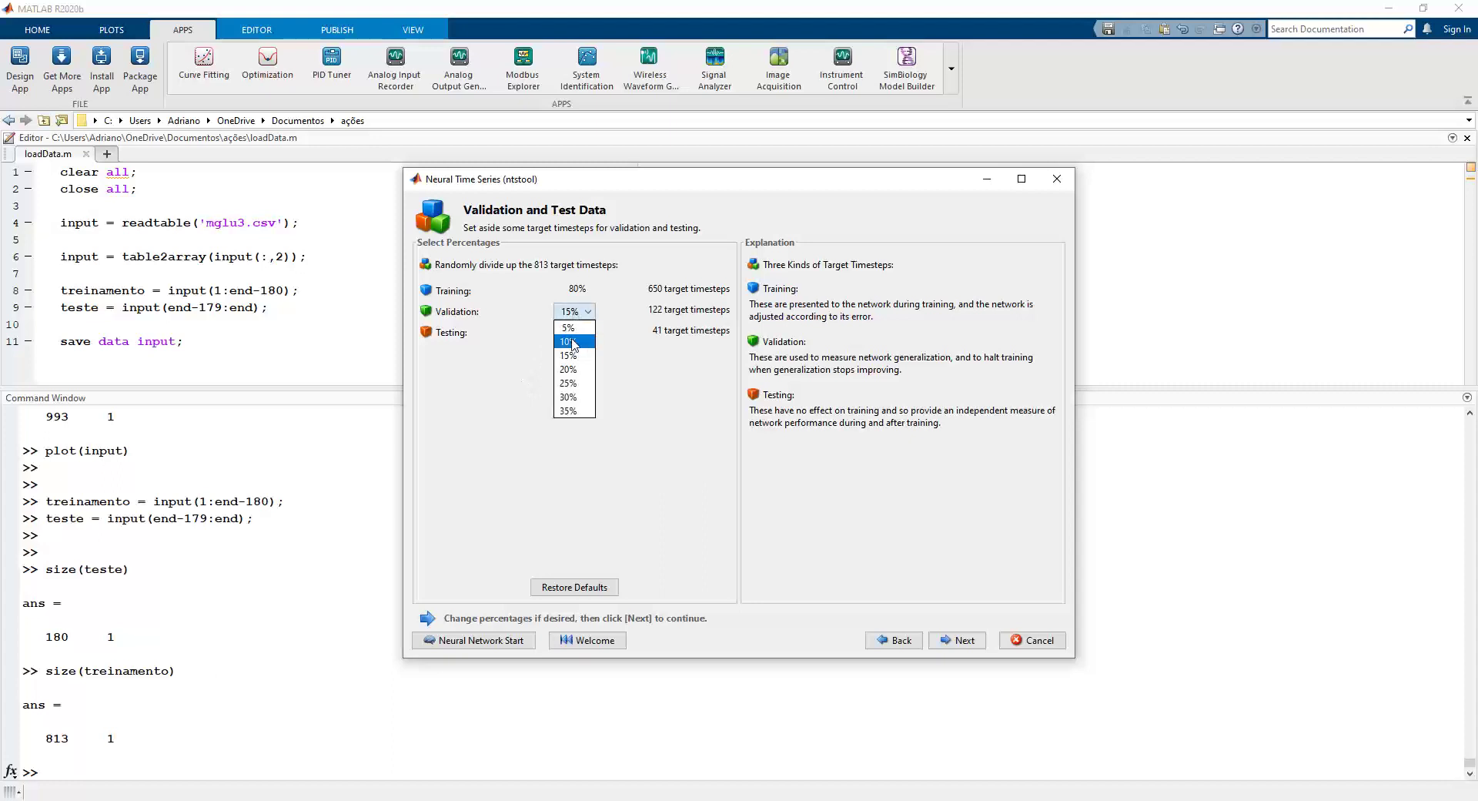
{"action": "left_click", "coordinate": [573, 347]}
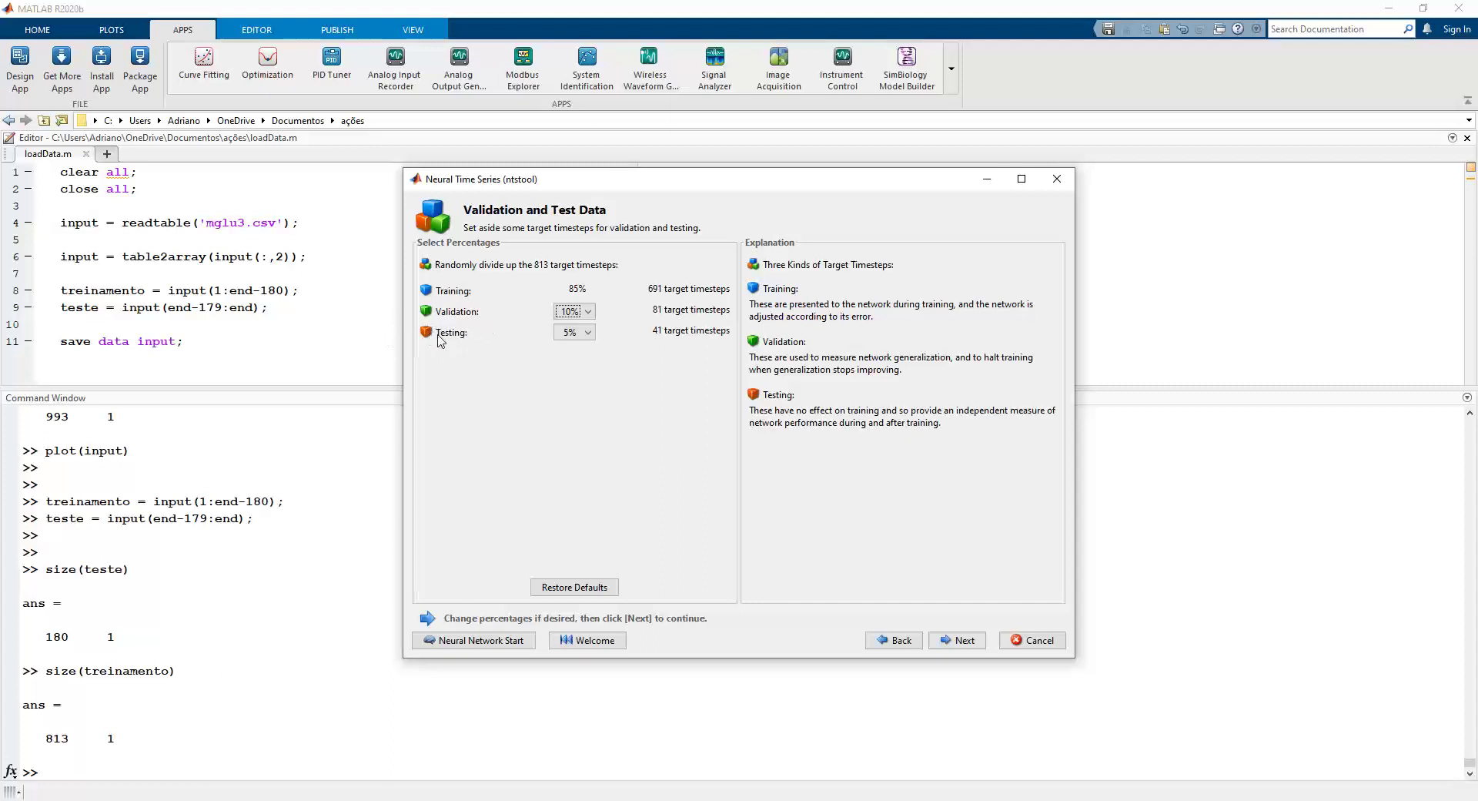
{"action": "left_click", "coordinate": [587, 335]}
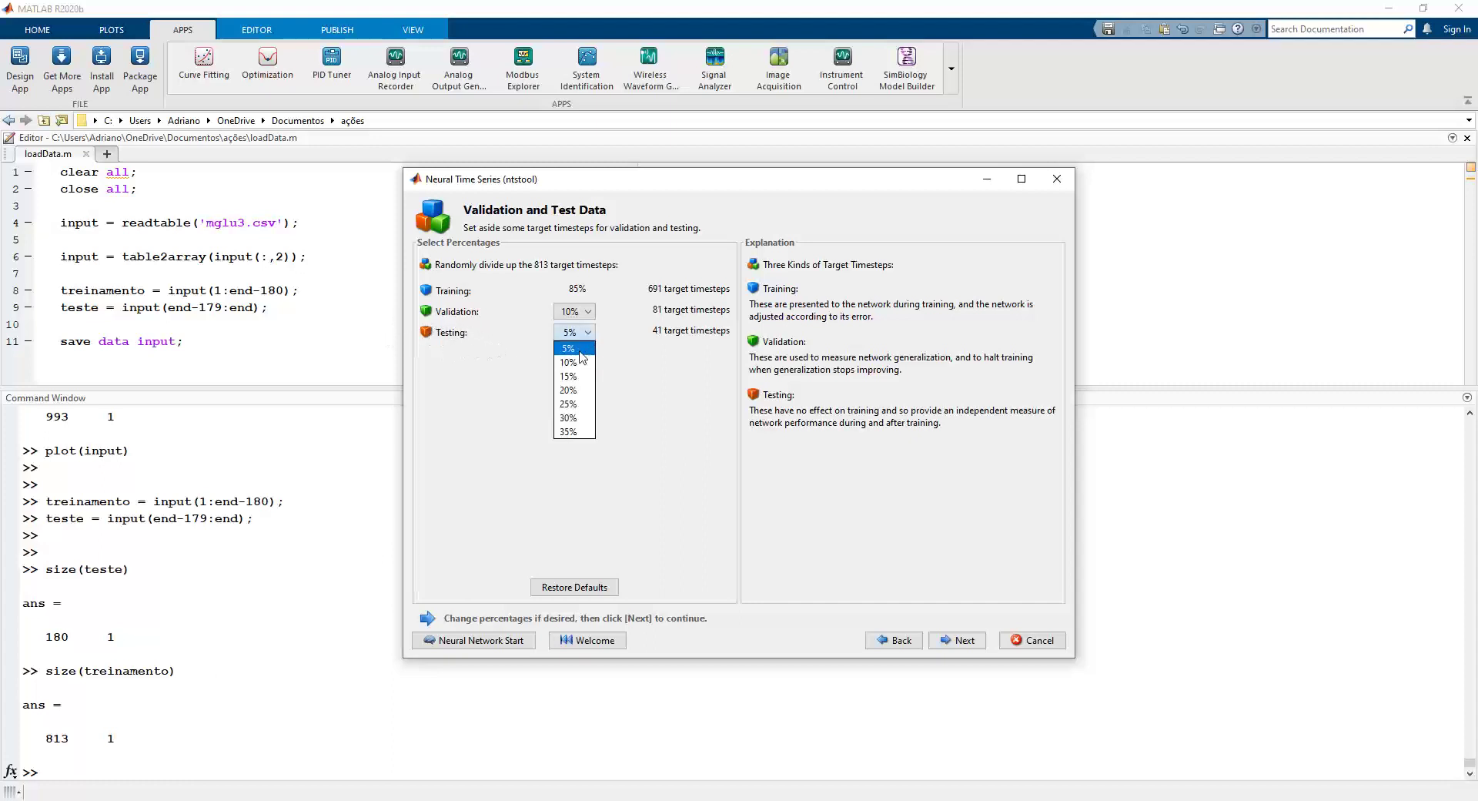
{"action": "left_click", "coordinate": [573, 351]}
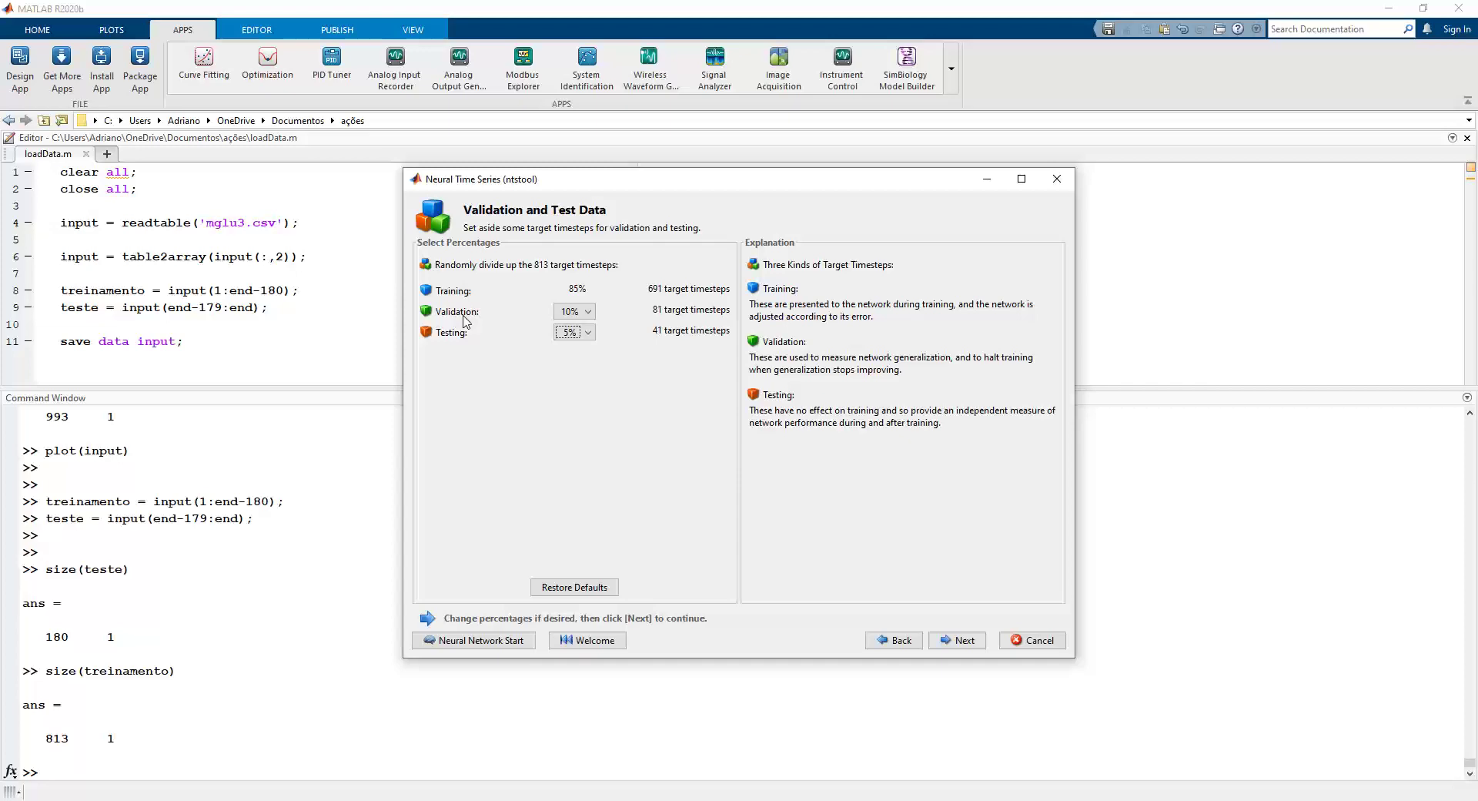
{"action": "left_click", "coordinate": [963, 641]}
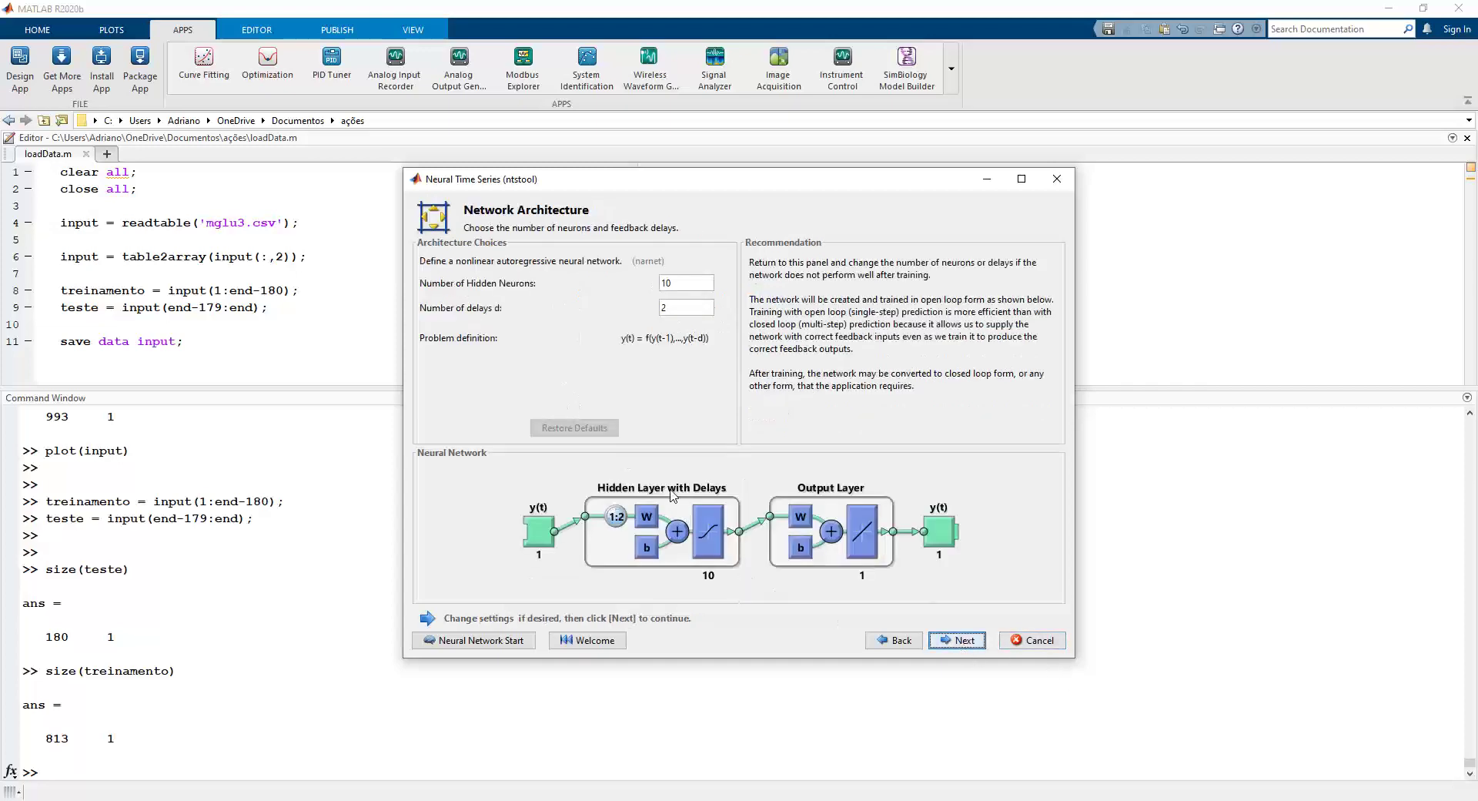
Review the hidden neuron and delay counts of the network architecture and continue to network training.
{"action": "double_click", "coordinate": [677, 281]}
{"action": "double_click", "coordinate": [685, 305]}
{"action": "left_click", "coordinate": [668, 308]}
{"action": "double_click", "coordinate": [685, 280]}
{"action": "key", "text": "Tab"}
{"action": "left_click", "coordinate": [952, 643]}
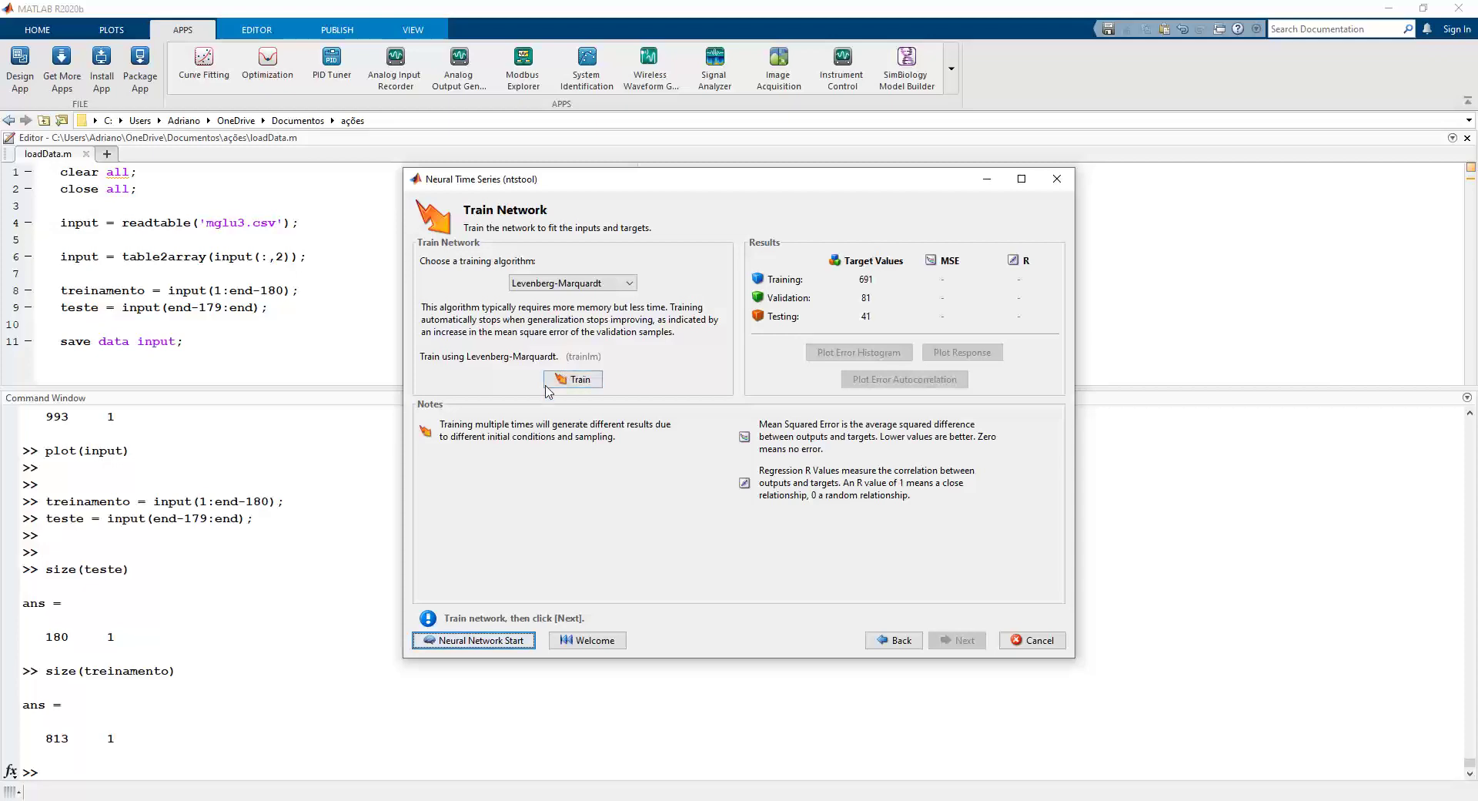
Train the network with Levenberg-Marquardt and examine its time-series response plot at full size, closing the plot when done.
{"action": "left_click", "coordinate": [570, 378]}
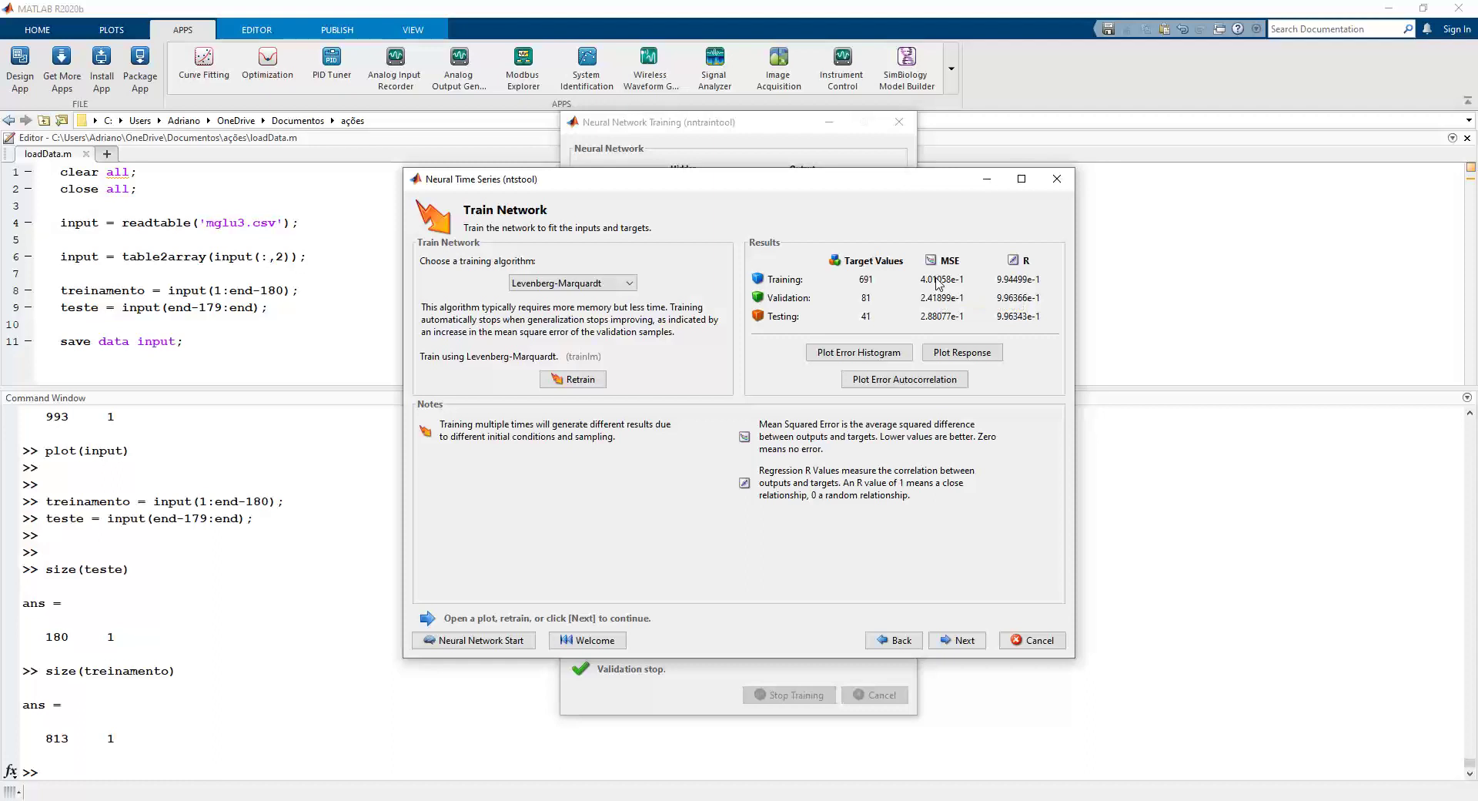
{"action": "left_click", "coordinate": [980, 355]}
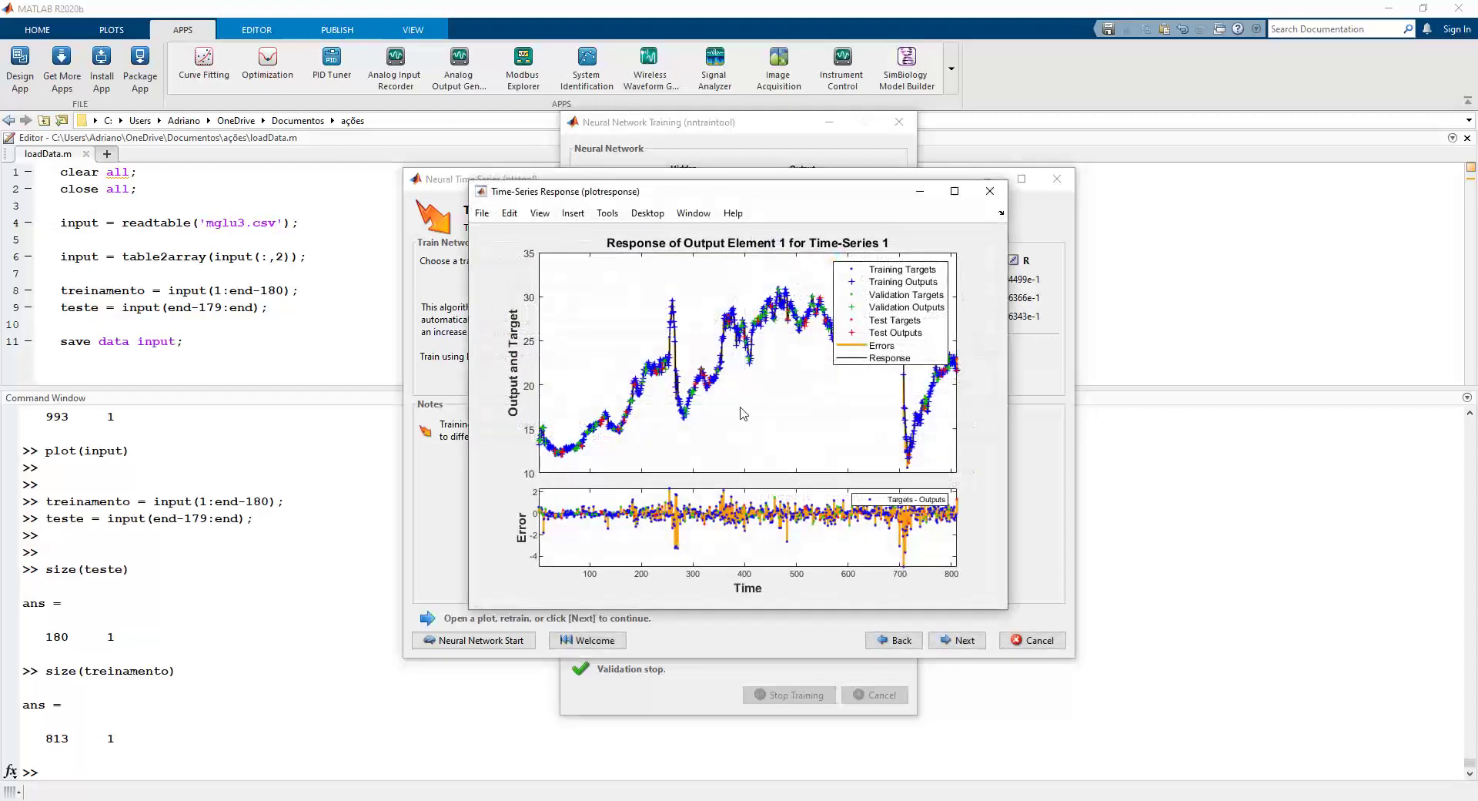
{"action": "left_click", "coordinate": [954, 191]}
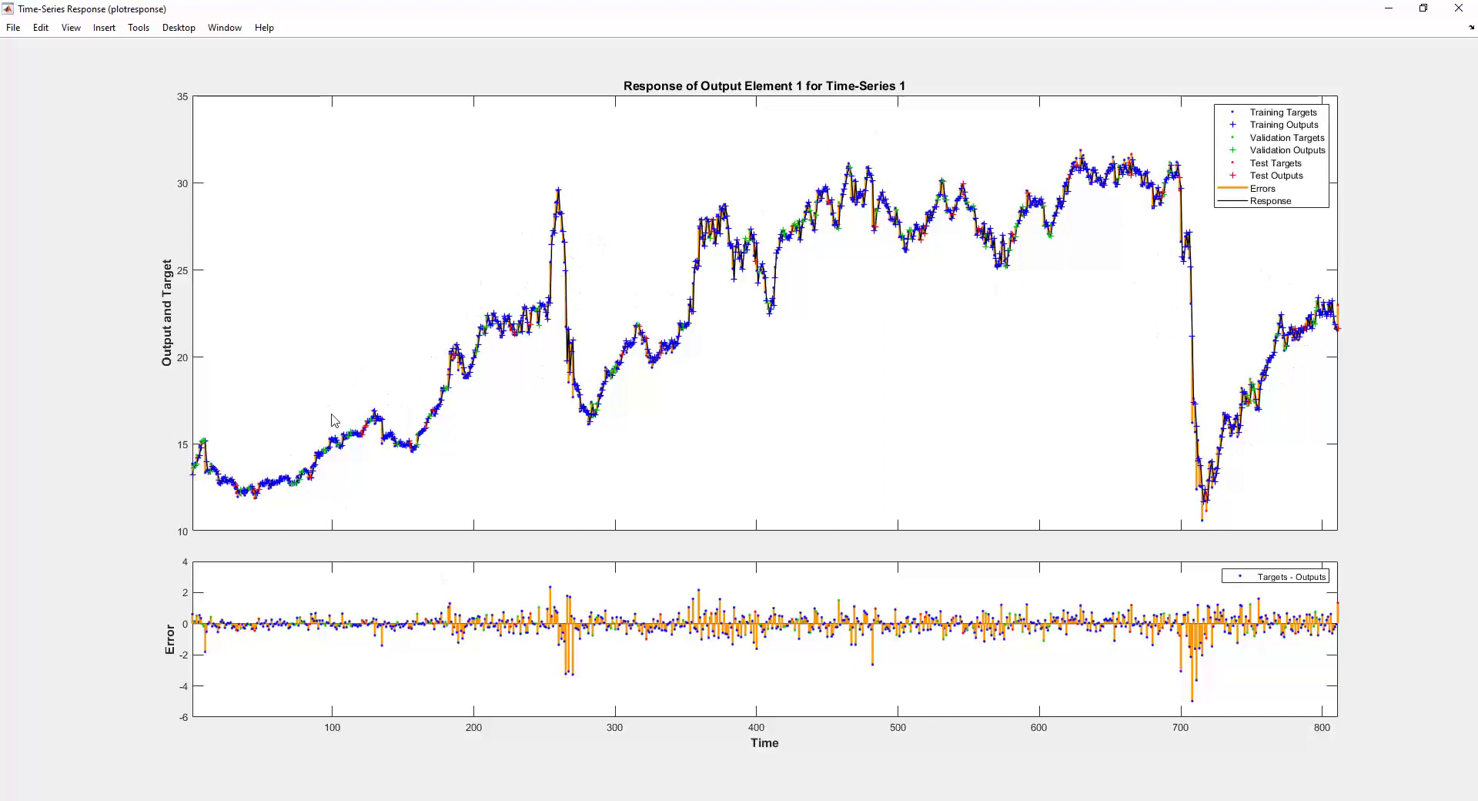
{"action": "left_click", "coordinate": [1423, 9]}
{"action": "left_click", "coordinate": [994, 193]}
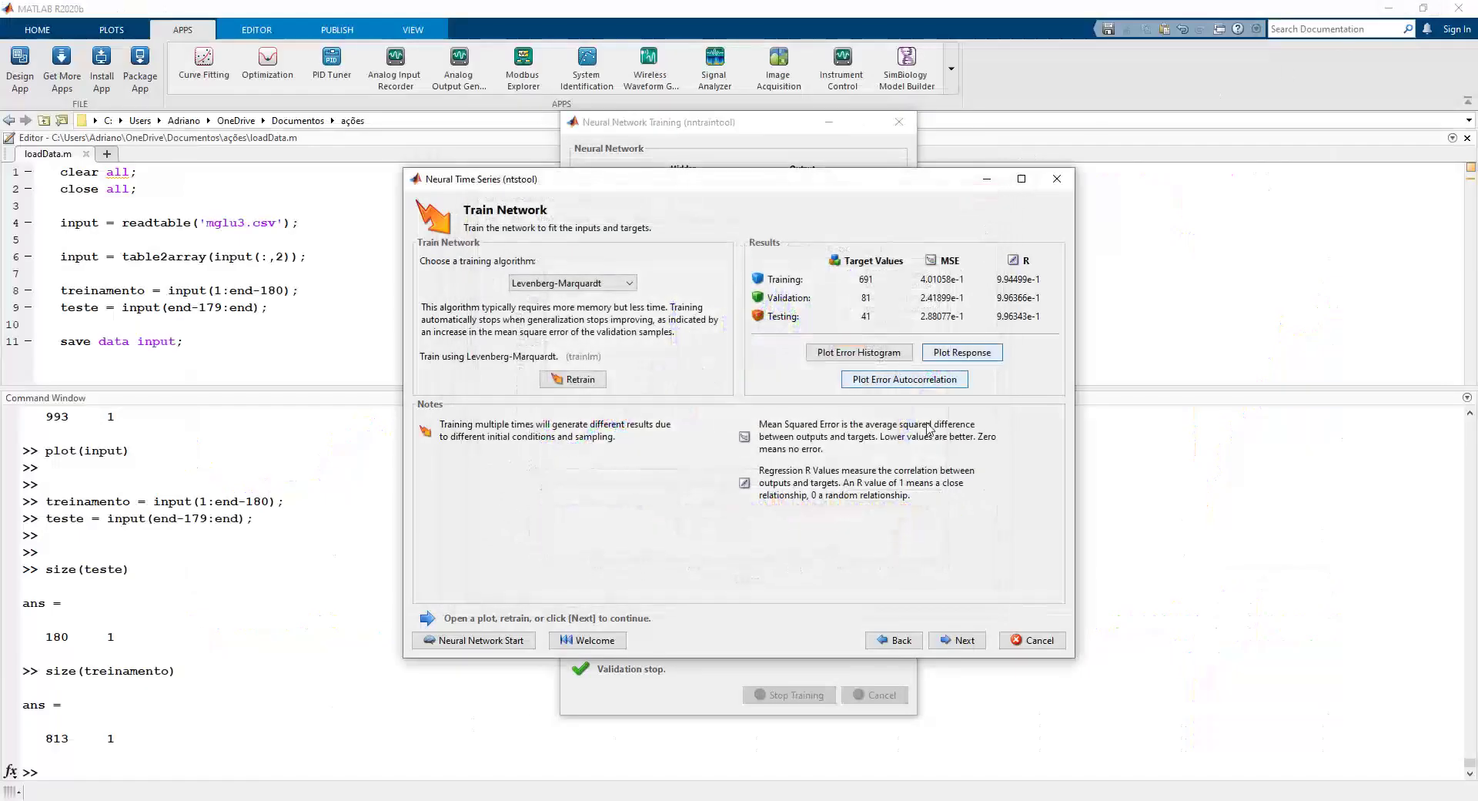
Continue to the network evaluation and test the network with teste as the targets.
{"action": "left_click", "coordinate": [964, 642]}
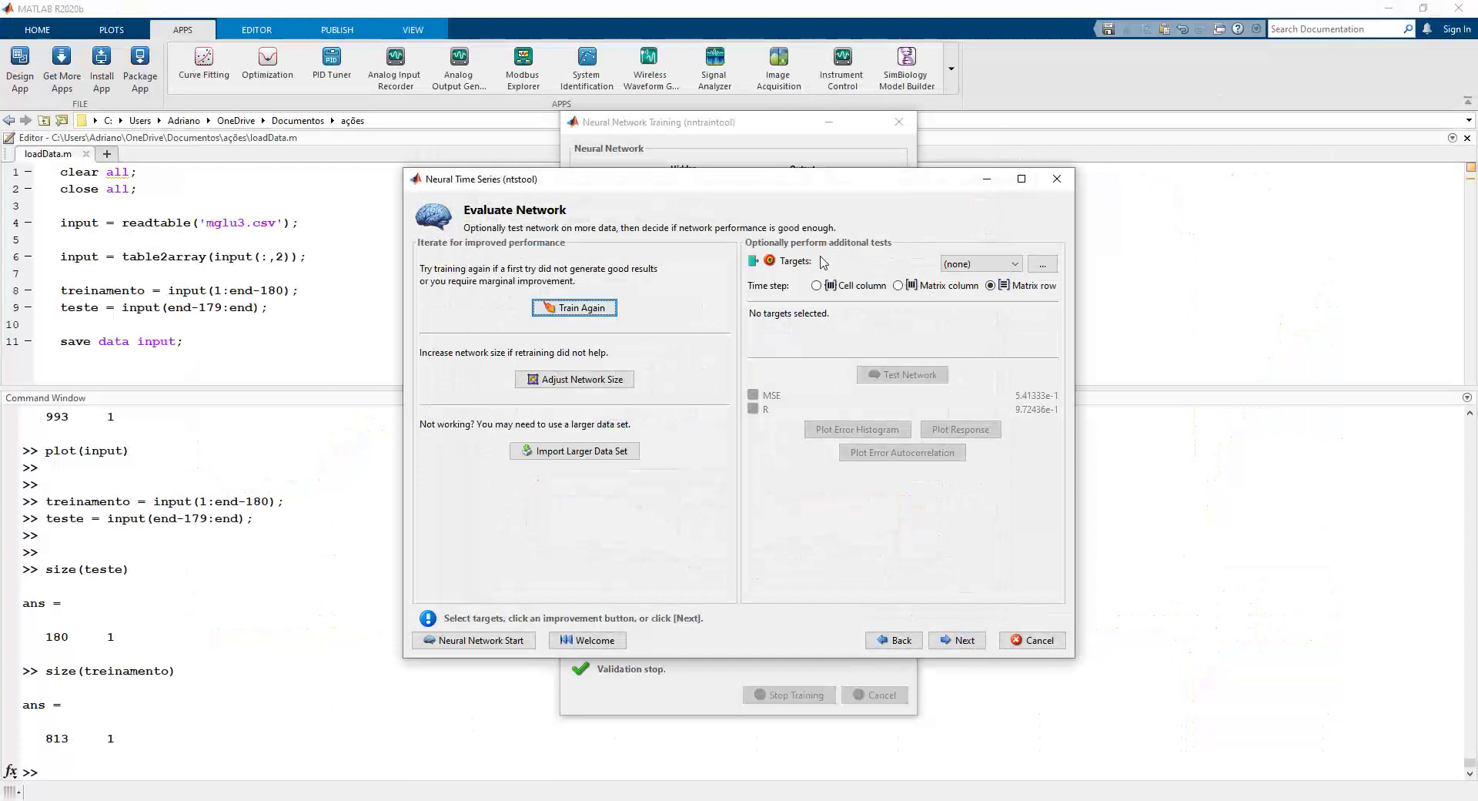
{"action": "left_click", "coordinate": [1001, 264]}
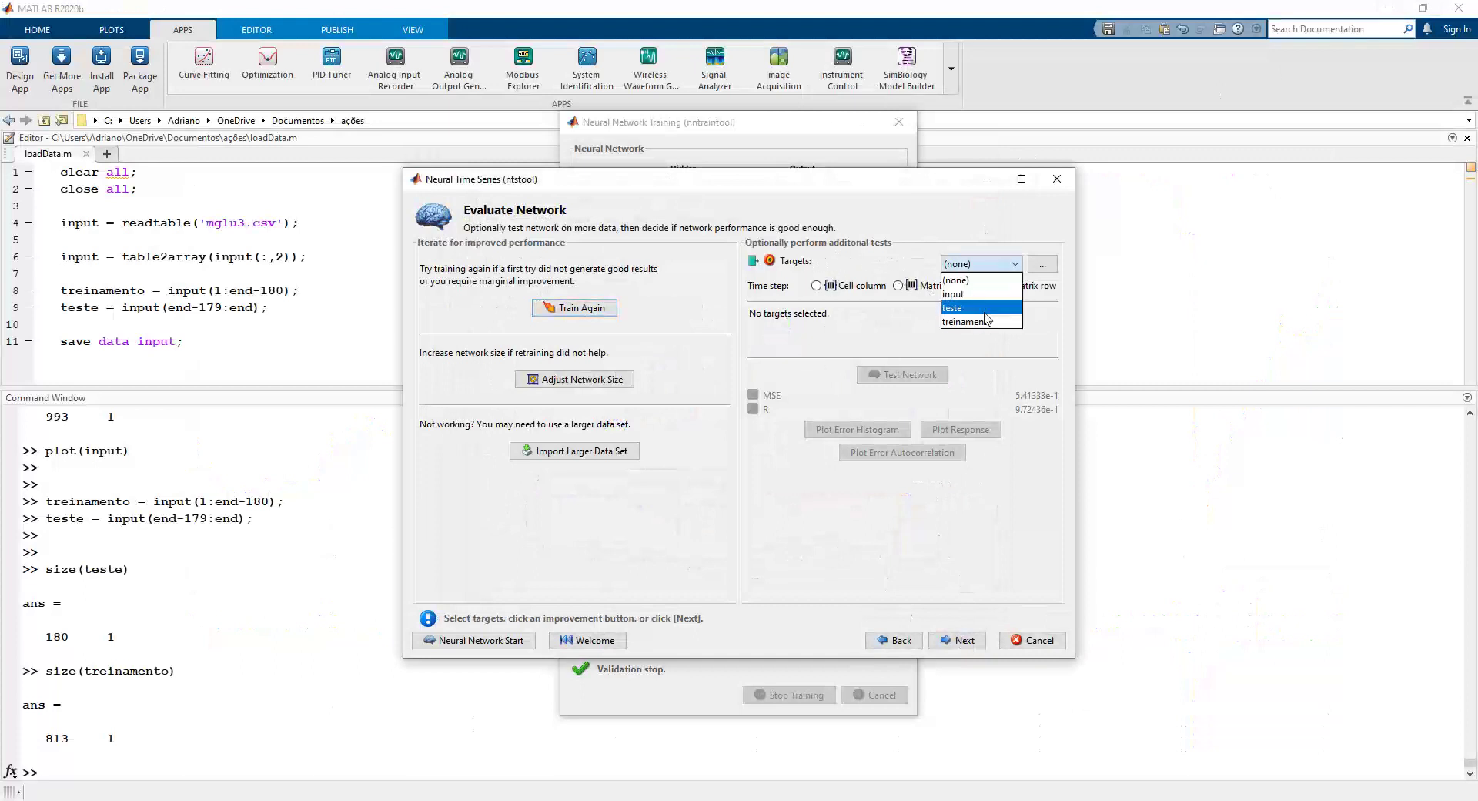
{"action": "left_click", "coordinate": [983, 309]}
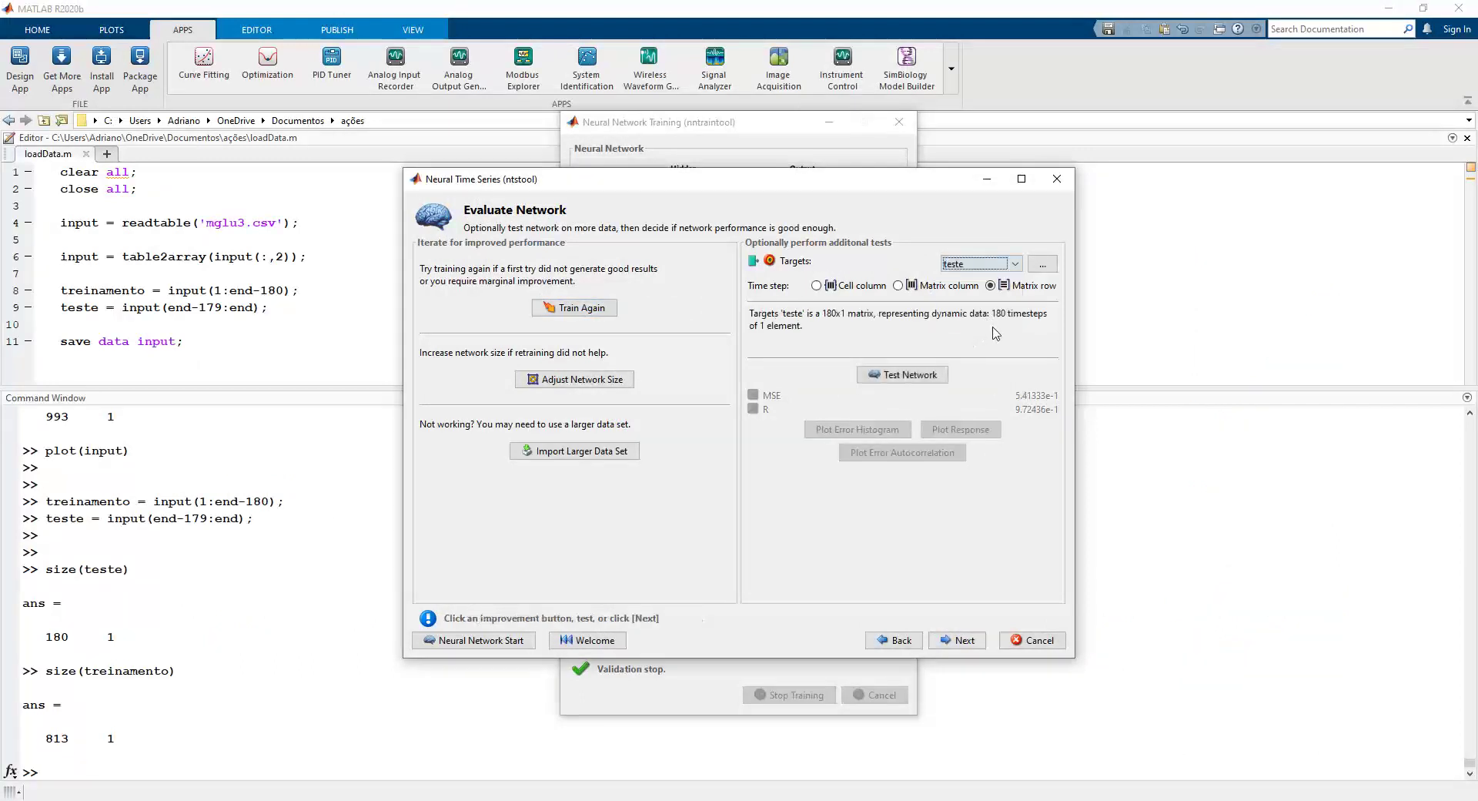
{"action": "left_click", "coordinate": [923, 376]}
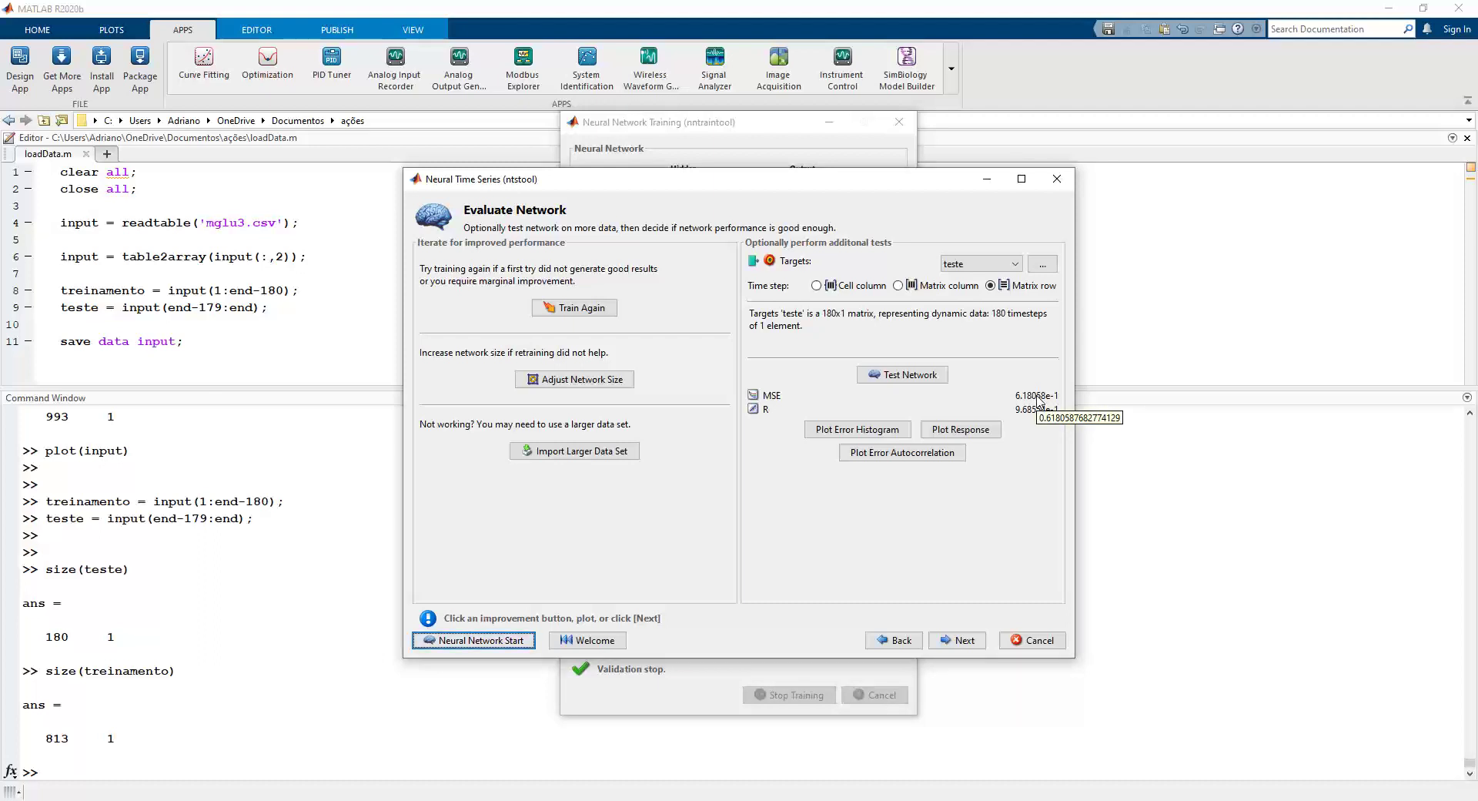
Plot the test response at full size and zoom in on roughly the first ten time steps of the output curve.
{"action": "left_click", "coordinate": [972, 436]}
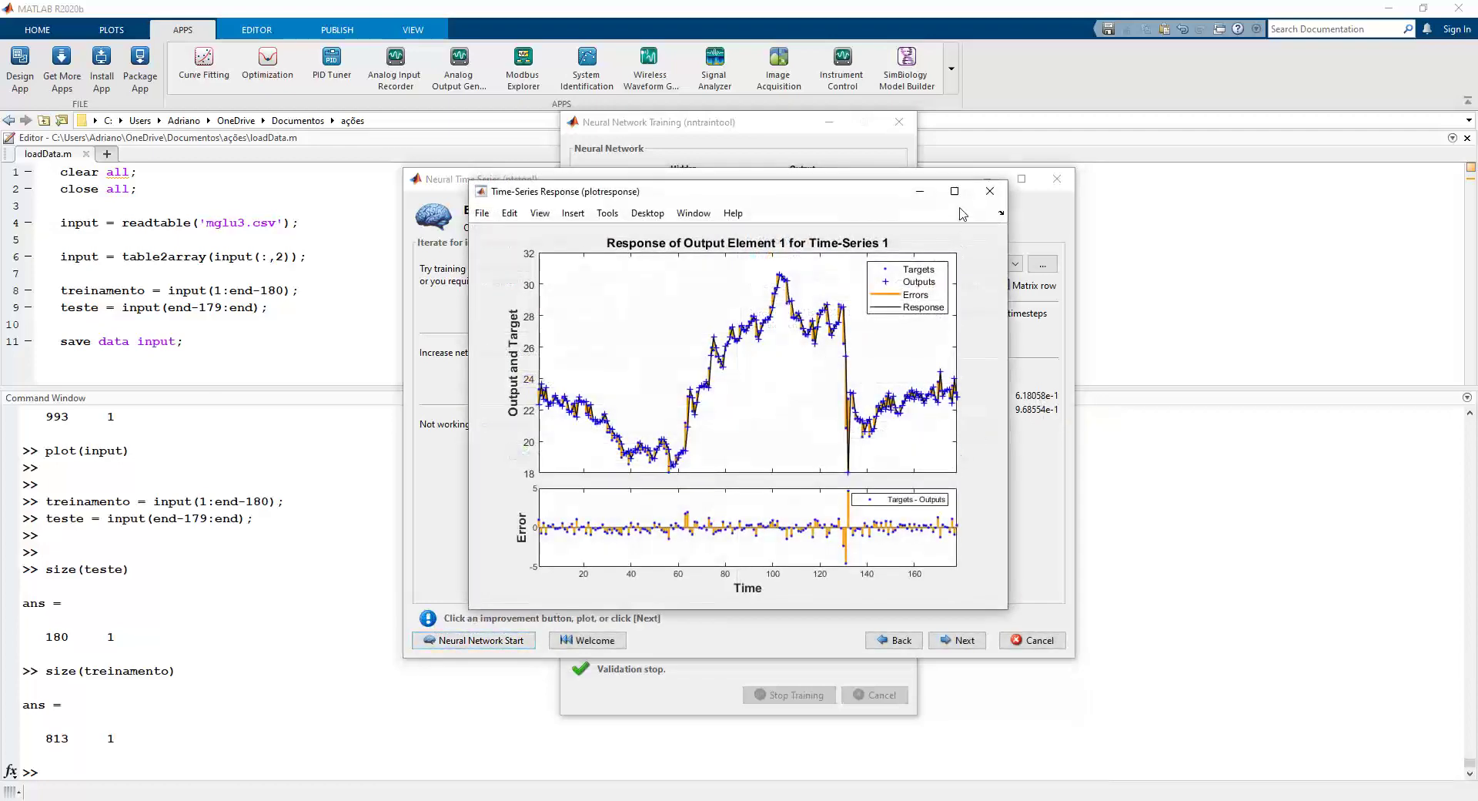
{"action": "left_click", "coordinate": [959, 193]}
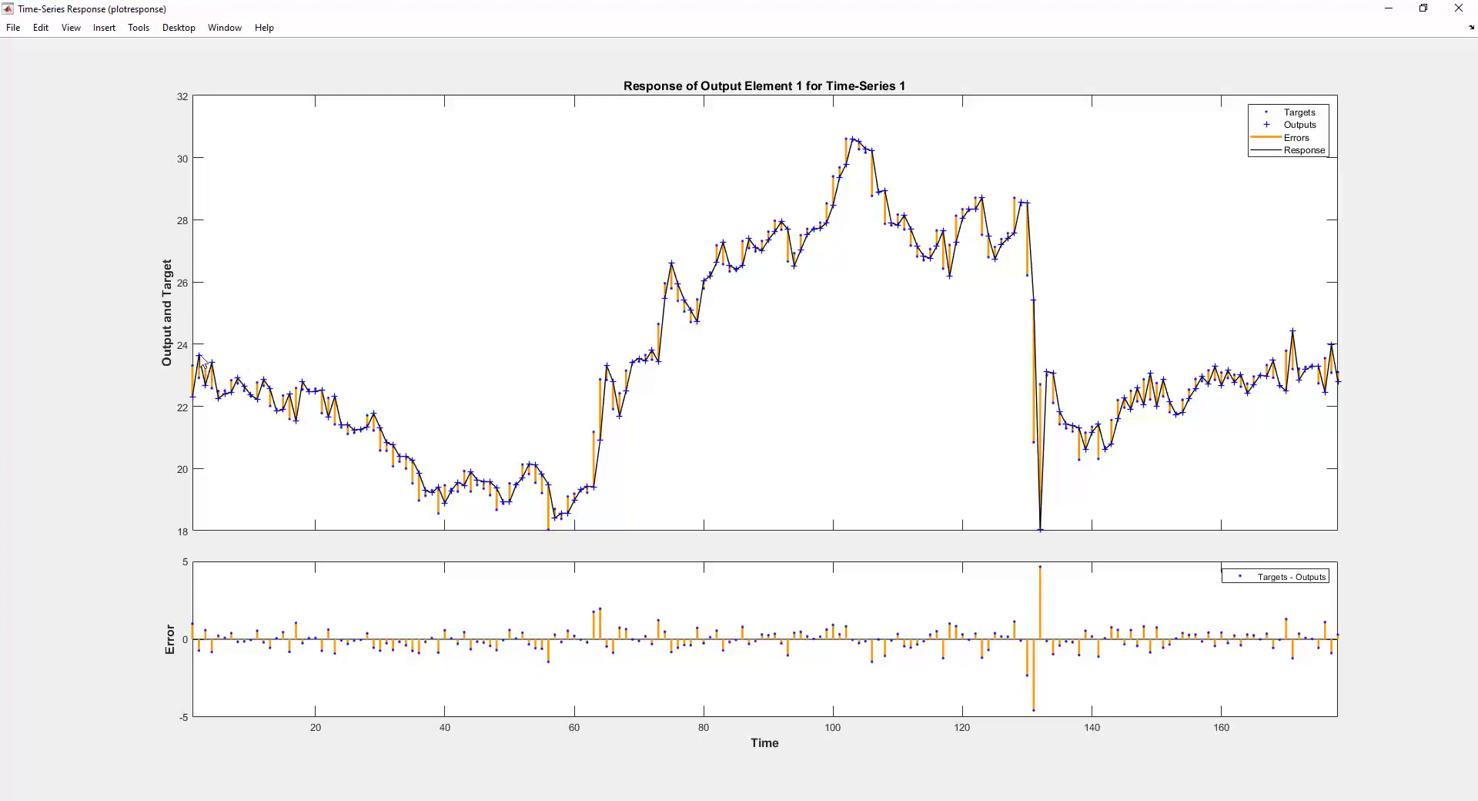
{"action": "left_click", "coordinate": [71, 28]}
{"action": "left_click", "coordinate": [103, 29]}
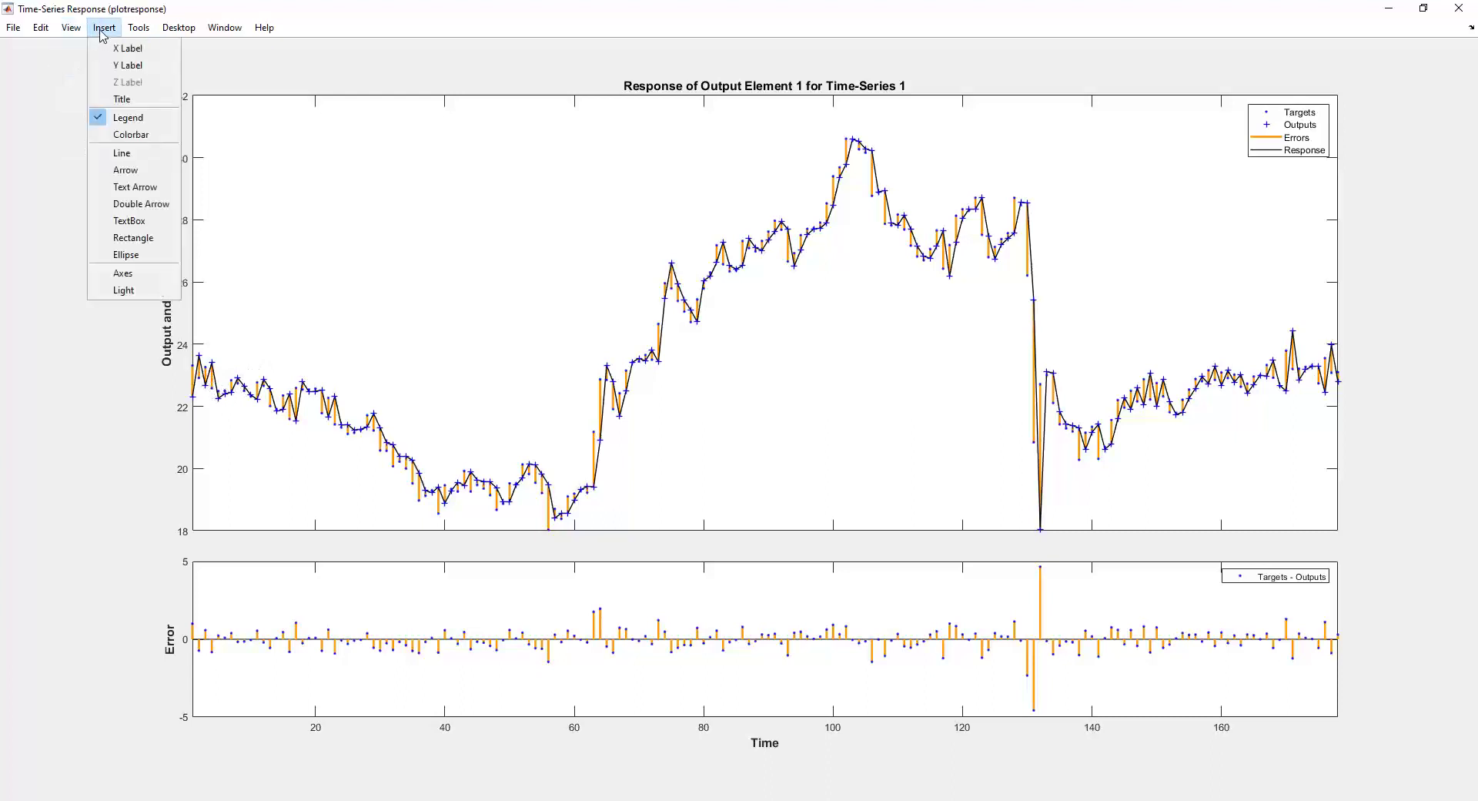
{"action": "mouse_move", "coordinate": [41, 28]}
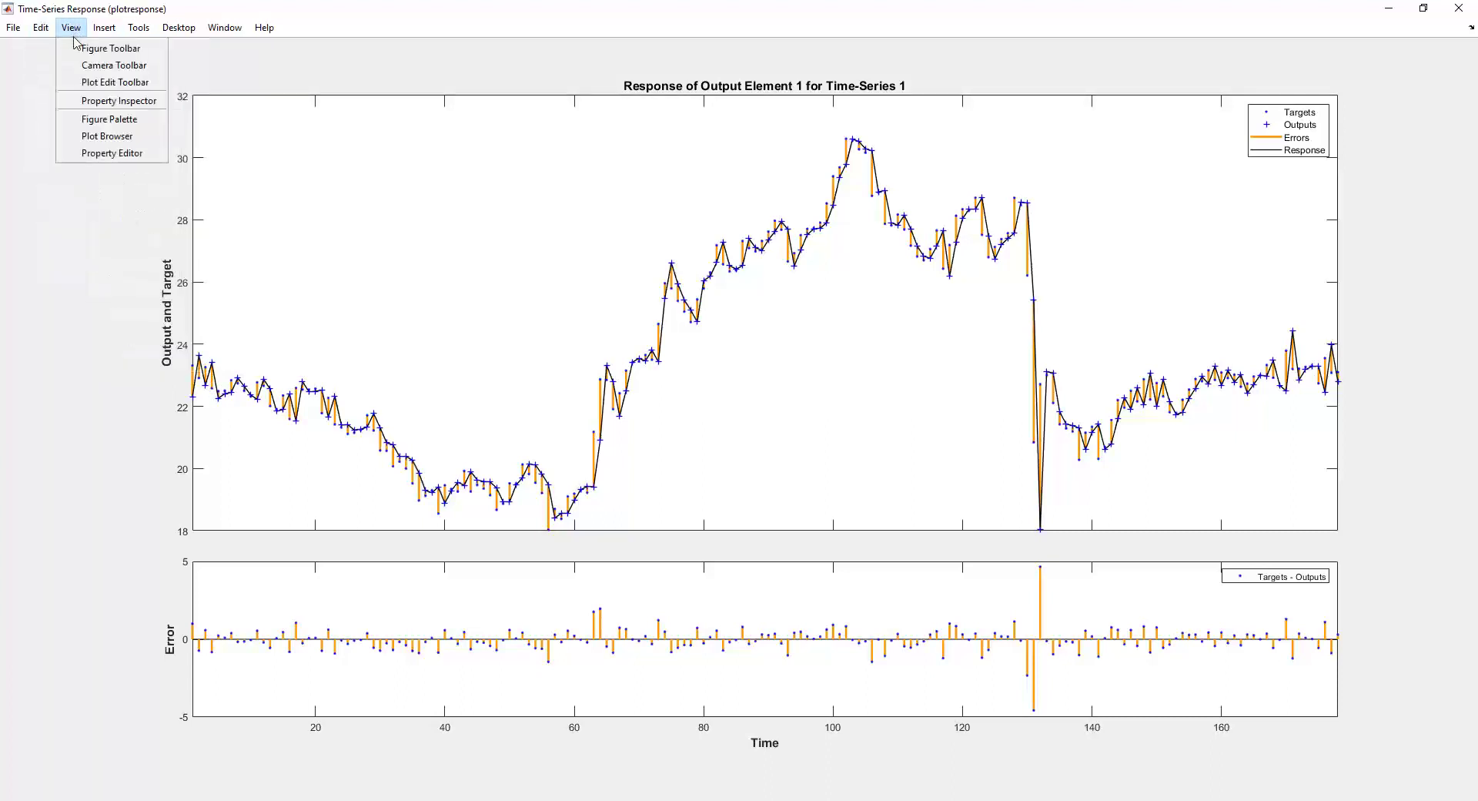
{"action": "mouse_move", "coordinate": [141, 33]}
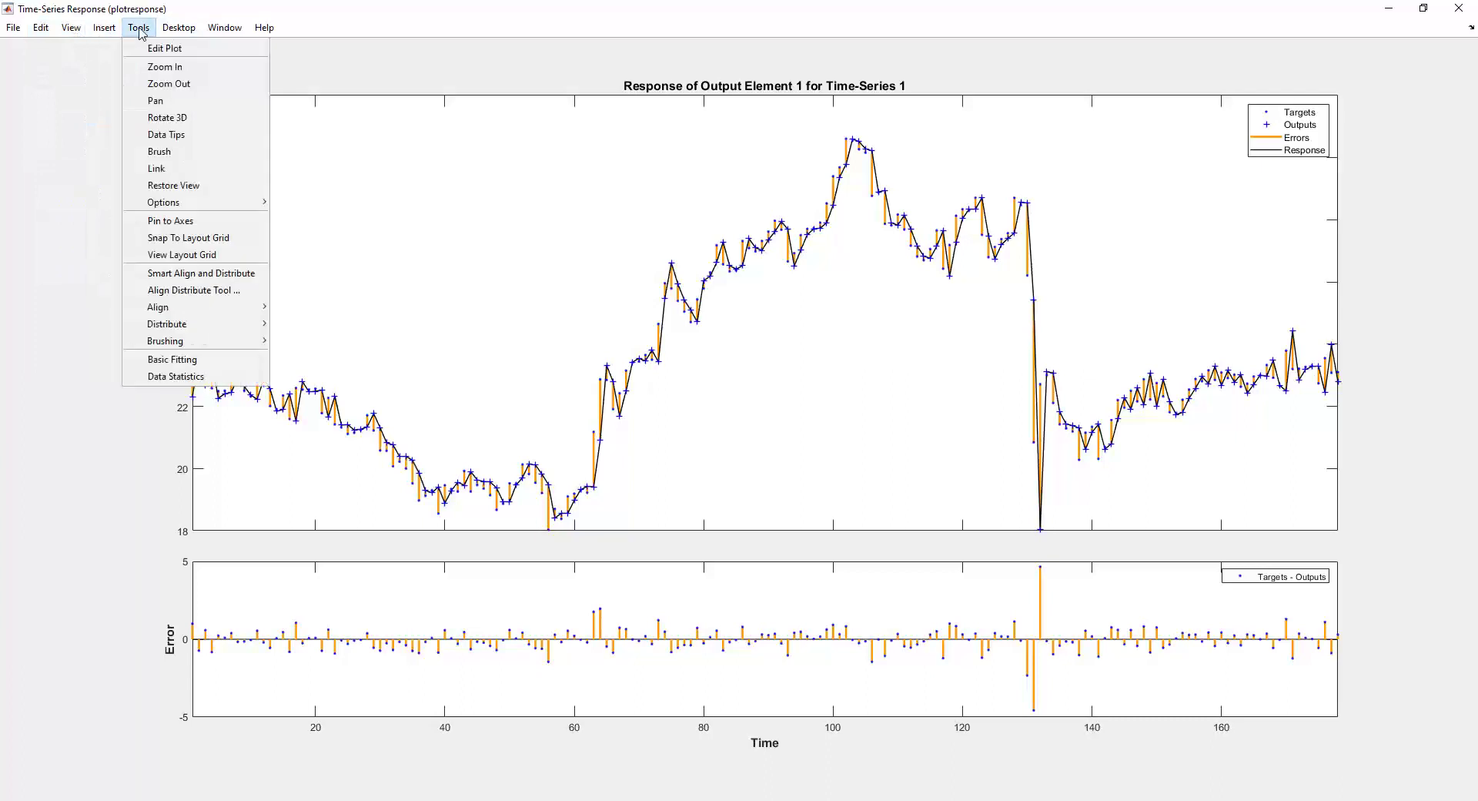
{"action": "left_click", "coordinate": [154, 67]}
{"action": "left_click_drag", "start_coordinate": [256, 313], "coordinate": [171, 440]}
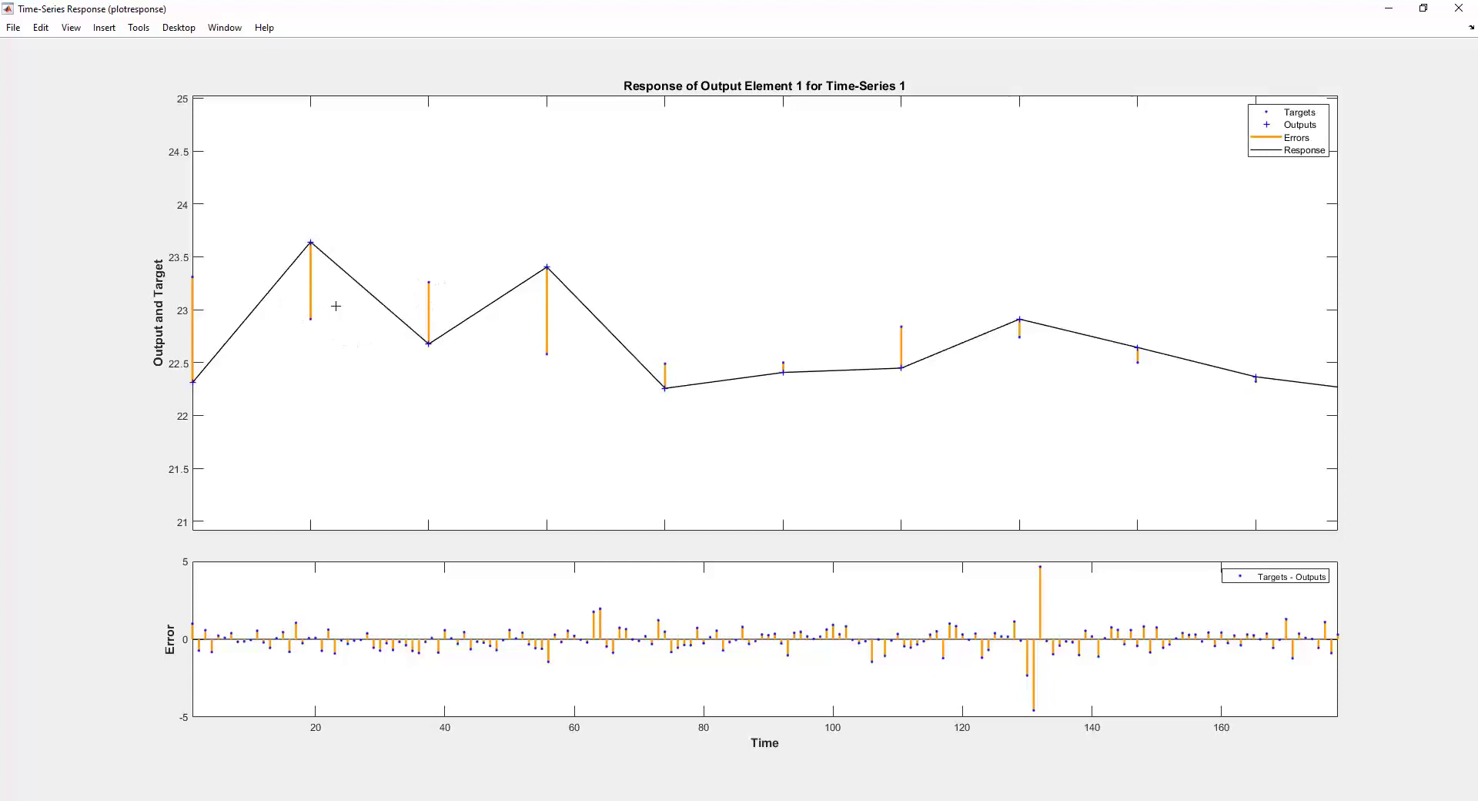
Restore the response plot to its full range, examine the whole test period and close the plot.
{"action": "right_click", "coordinate": [471, 318]}
{"action": "left_click", "coordinate": [505, 345]}
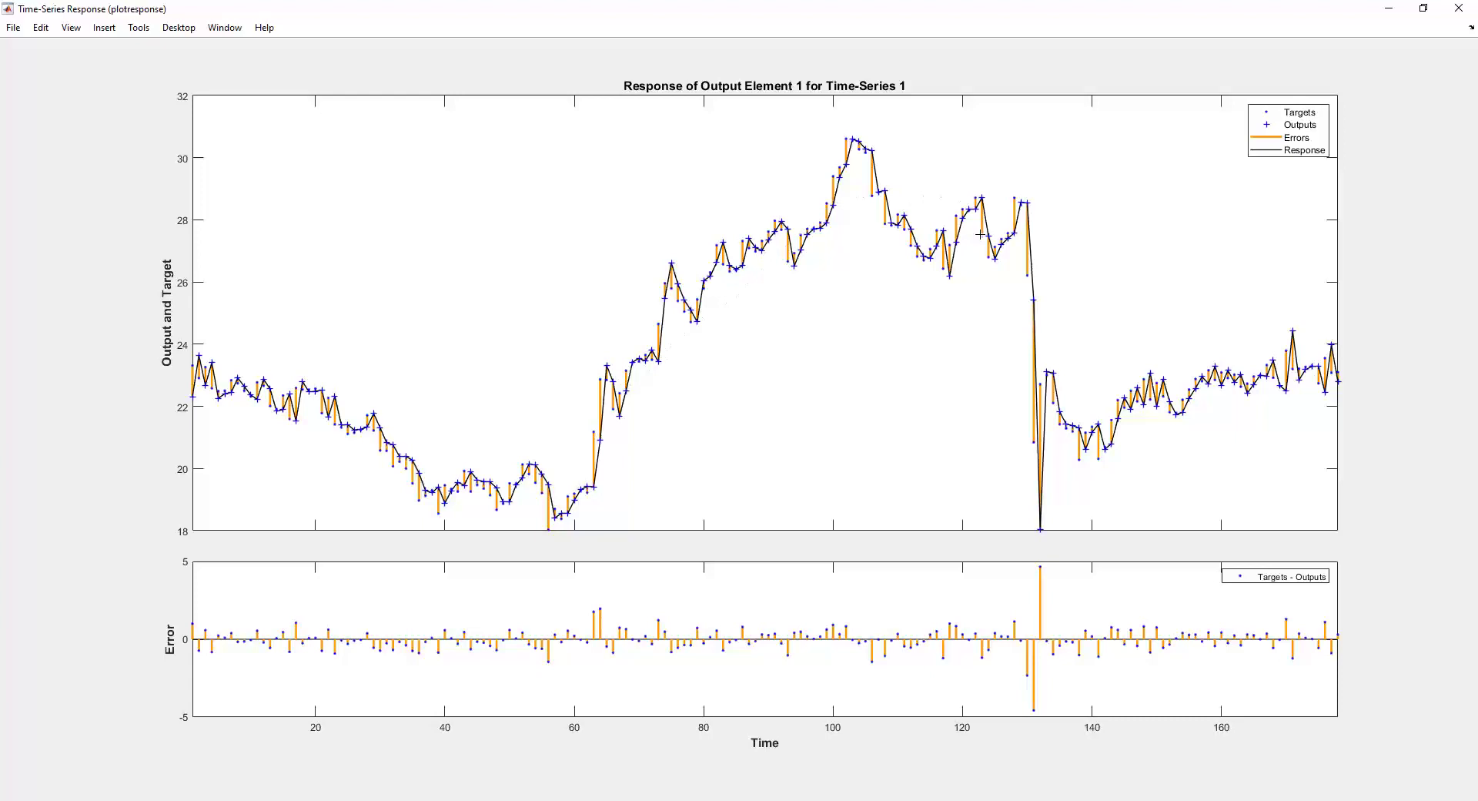
{"action": "double_click", "coordinate": [911, 10]}
{"action": "left_click", "coordinate": [987, 197]}
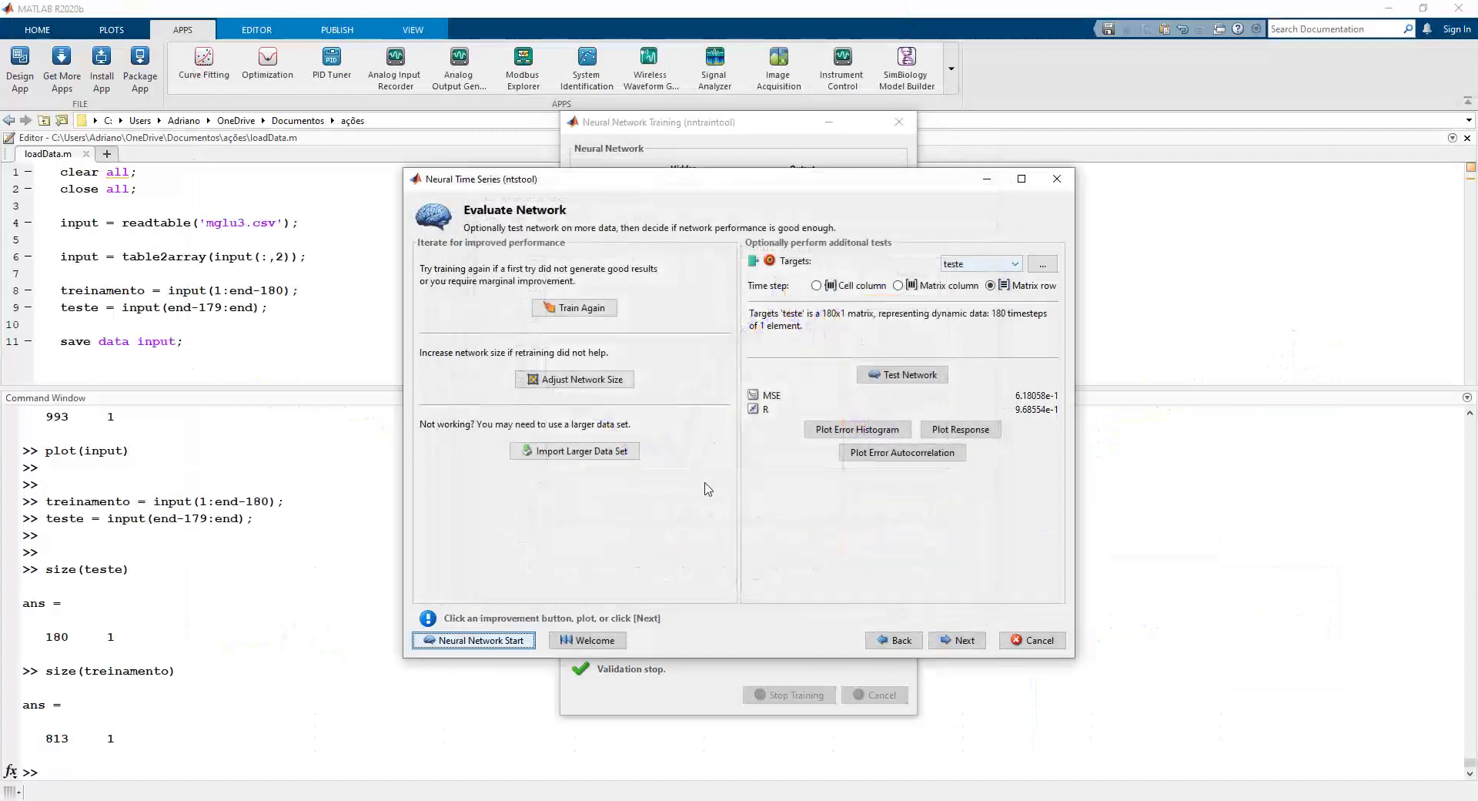
Return to the network architecture and set 15 hidden neurons and 5 delays.
{"action": "left_click", "coordinate": [892, 641]}
{"action": "left_click", "coordinate": [891, 641]}
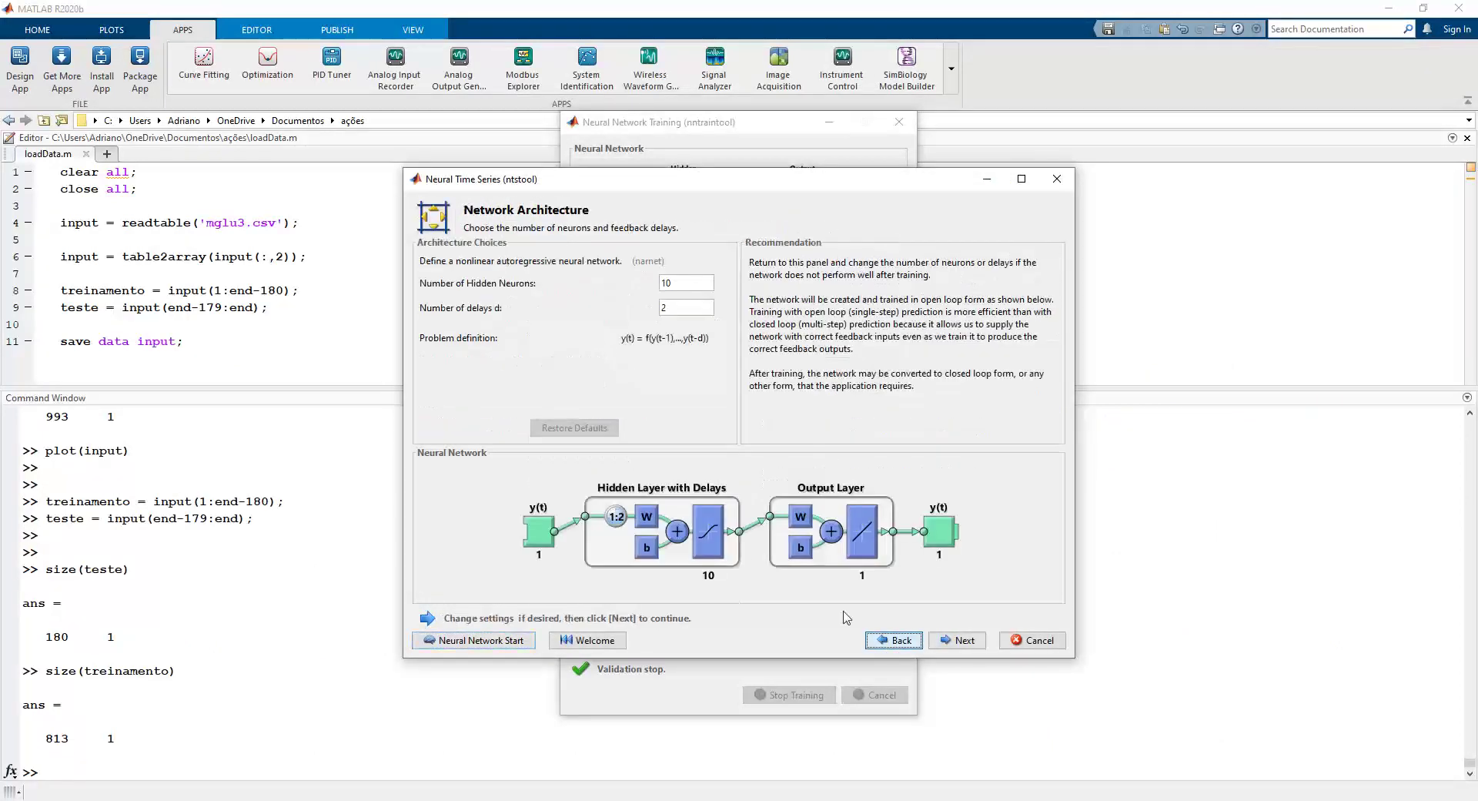
{"action": "double_click", "coordinate": [668, 283]}
{"action": "double_click", "coordinate": [674, 301]}
{"action": "double_click", "coordinate": [686, 287]}
{"action": "type", "text": "15"}
{"action": "double_click", "coordinate": [682, 309]}
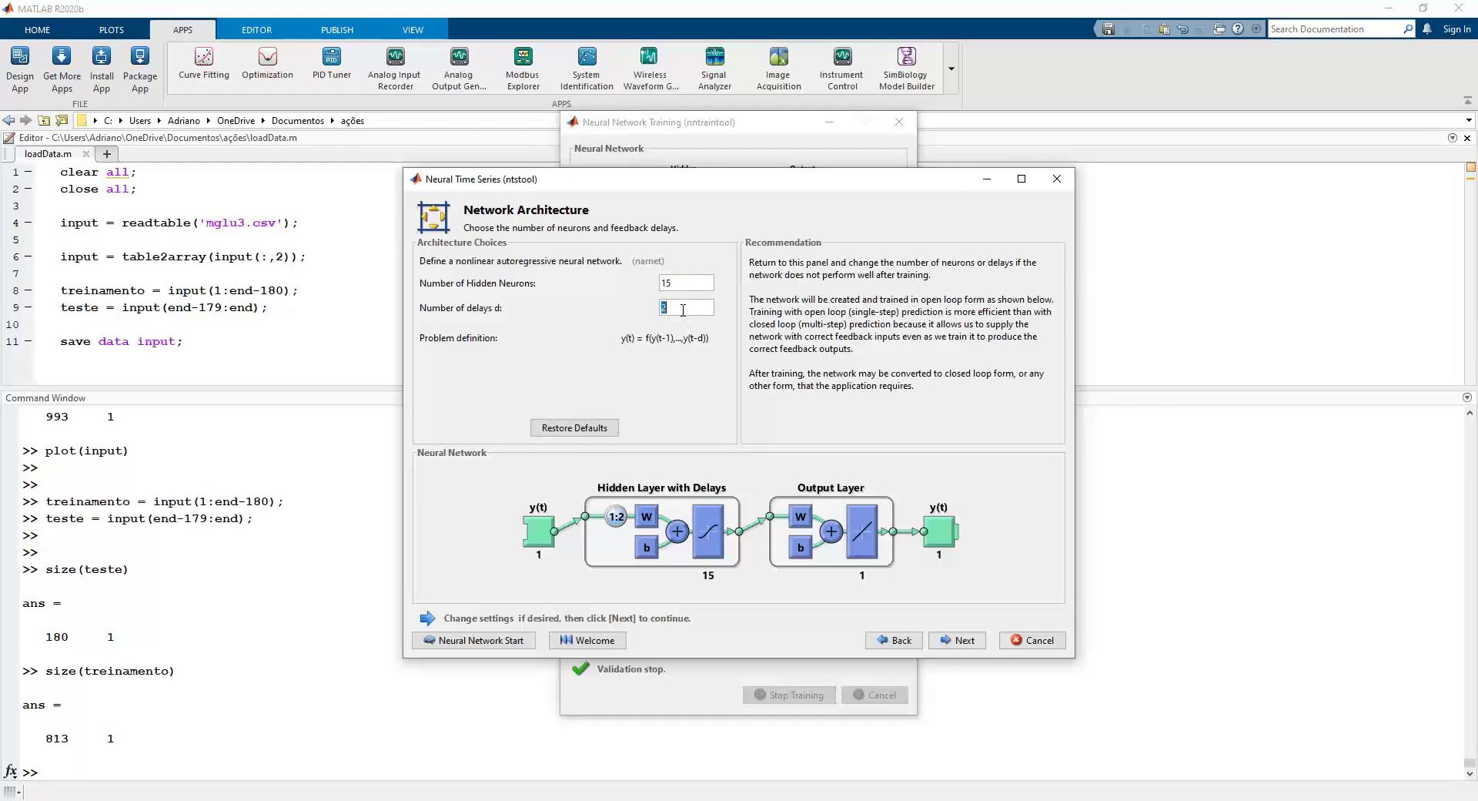
{"action": "type", "text": "5"}
Train the reconfigured network and test it with teste as the targets.
{"action": "left_click", "coordinate": [954, 640]}
{"action": "left_click", "coordinate": [584, 387]}
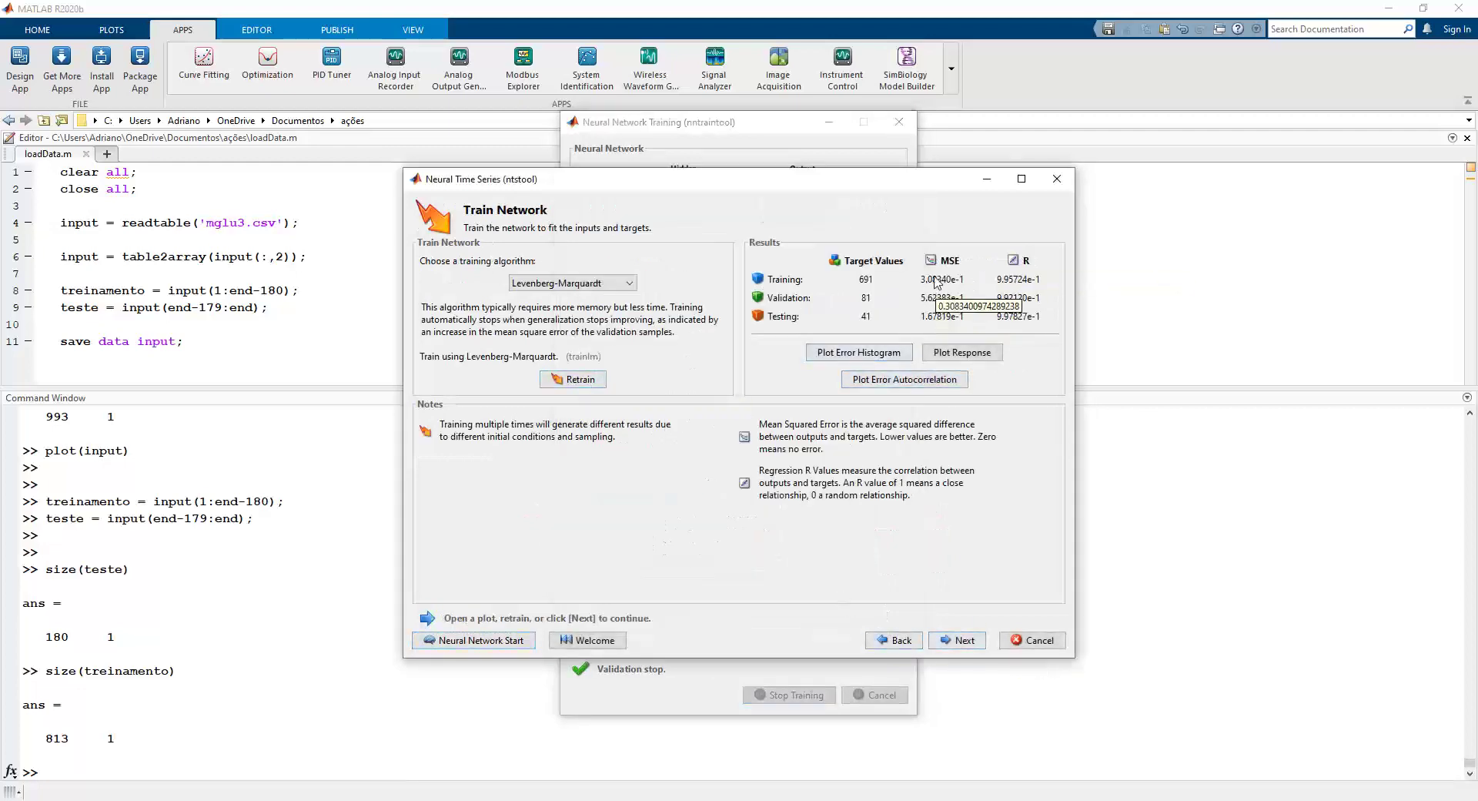
{"action": "left_click", "coordinate": [963, 643]}
{"action": "left_click", "coordinate": [982, 264]}
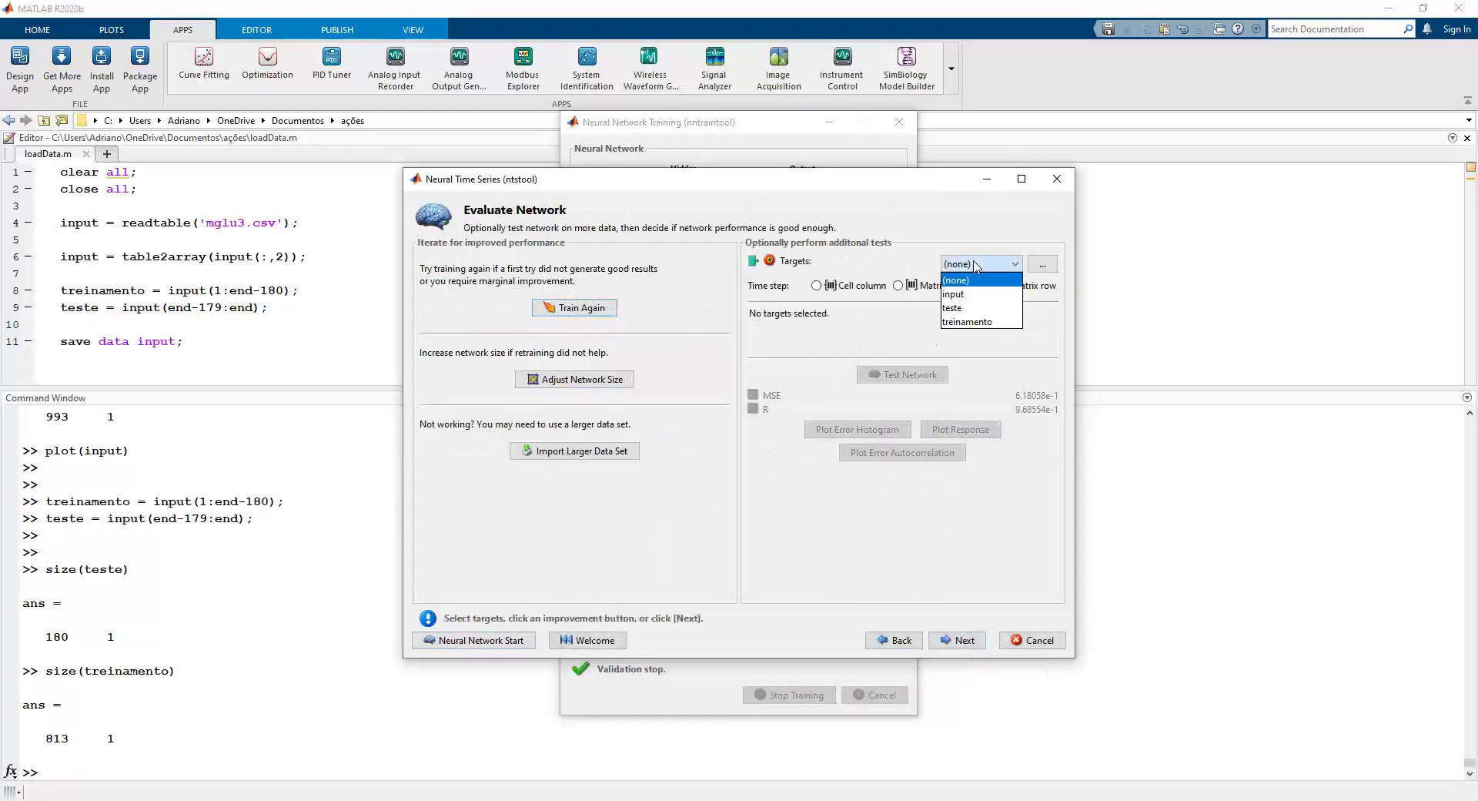
{"action": "left_click", "coordinate": [979, 314]}
{"action": "left_click", "coordinate": [905, 375]}
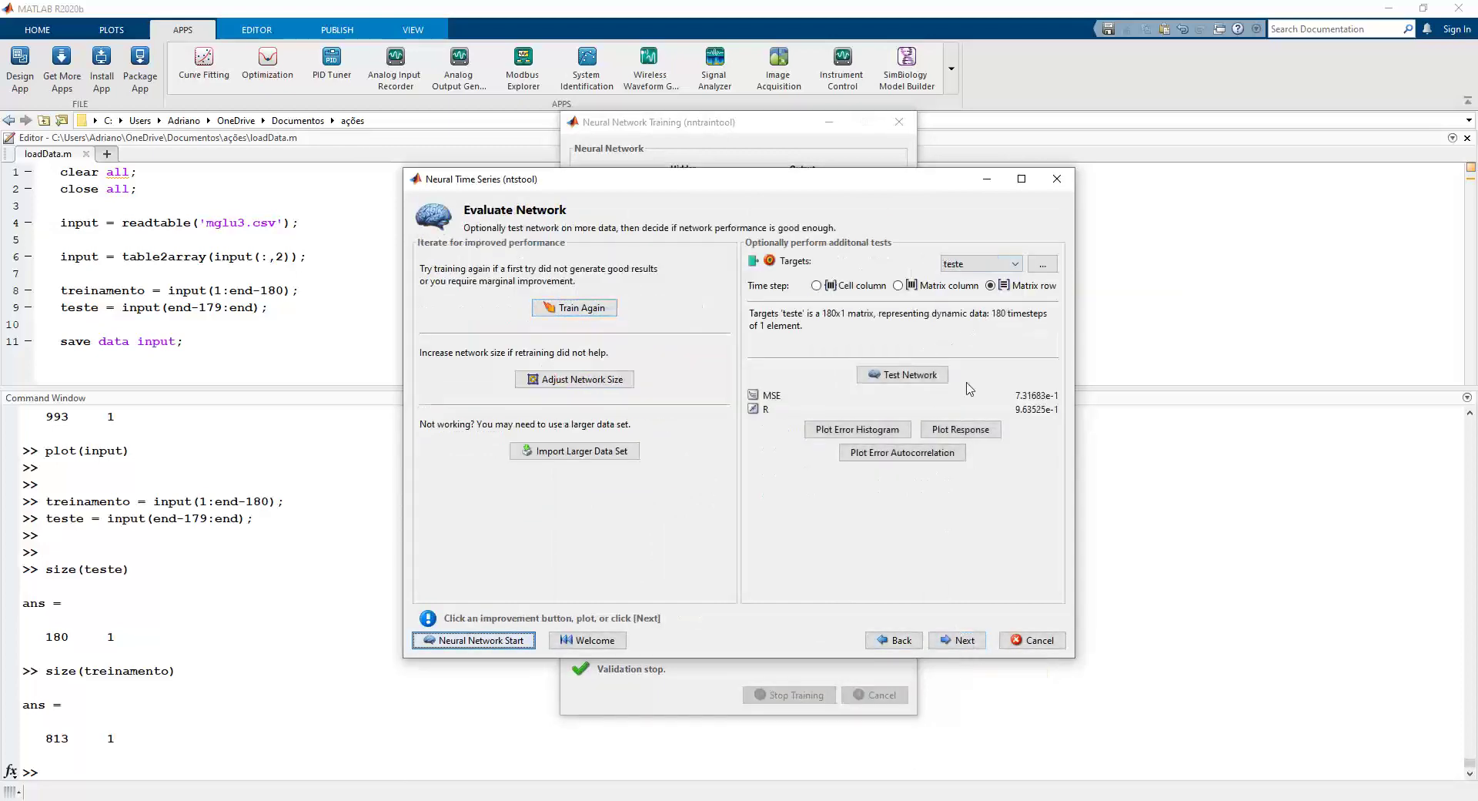
Check the mean squared error of the new test and view its time-series response plot at full size.
{"action": "mouse_move", "coordinate": [1029, 400]}
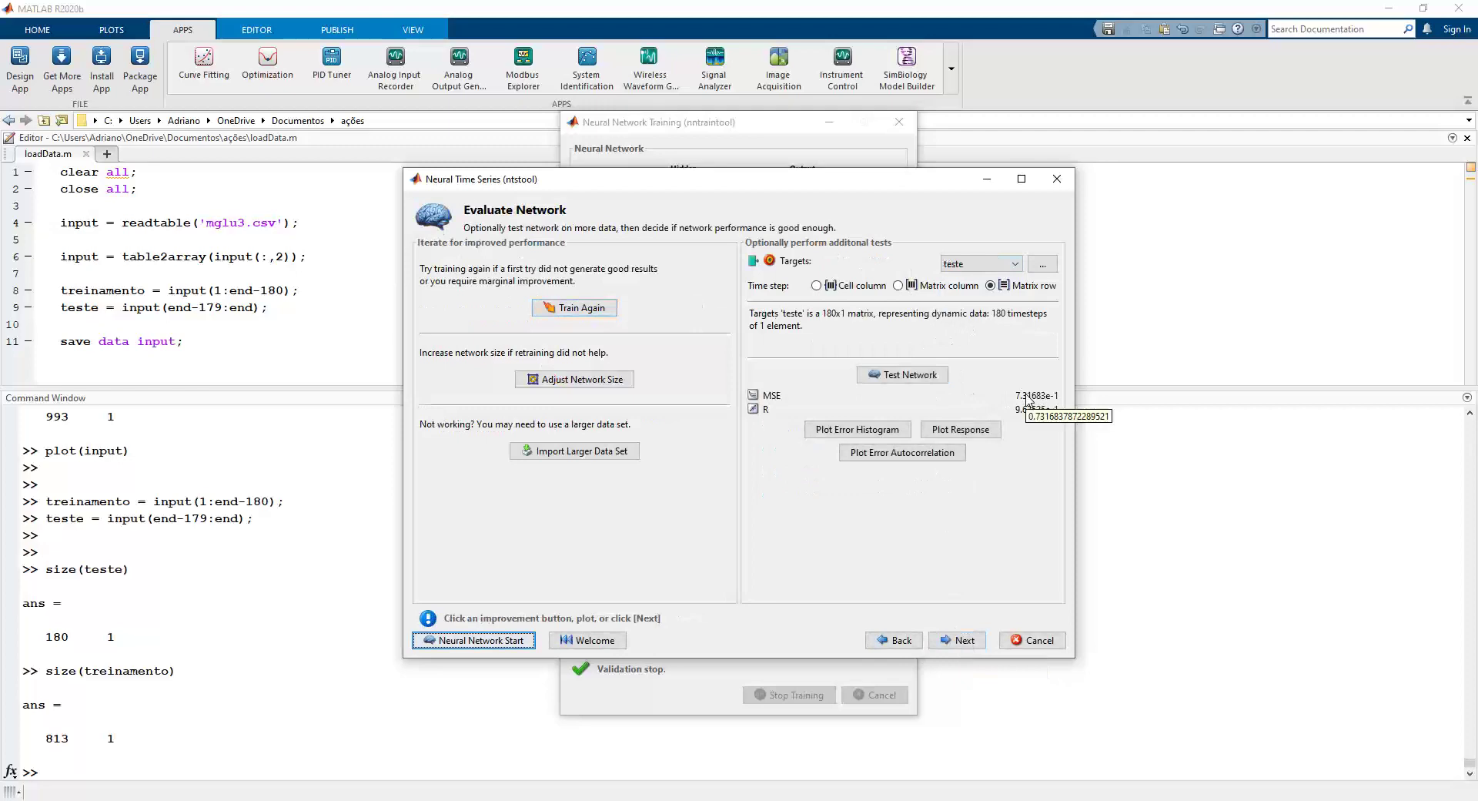
{"action": "left_click", "coordinate": [971, 429]}
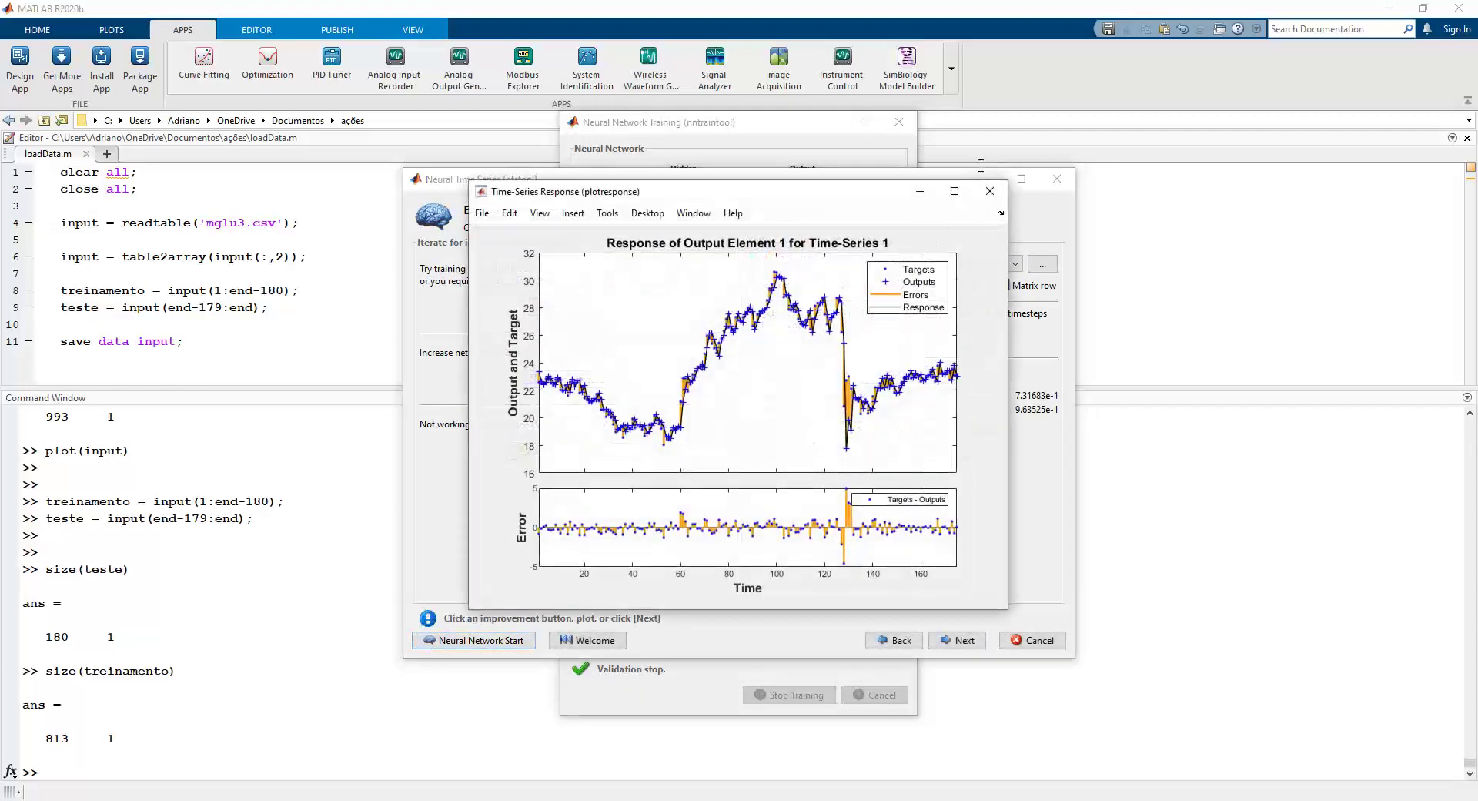
{"action": "left_click", "coordinate": [954, 191]}
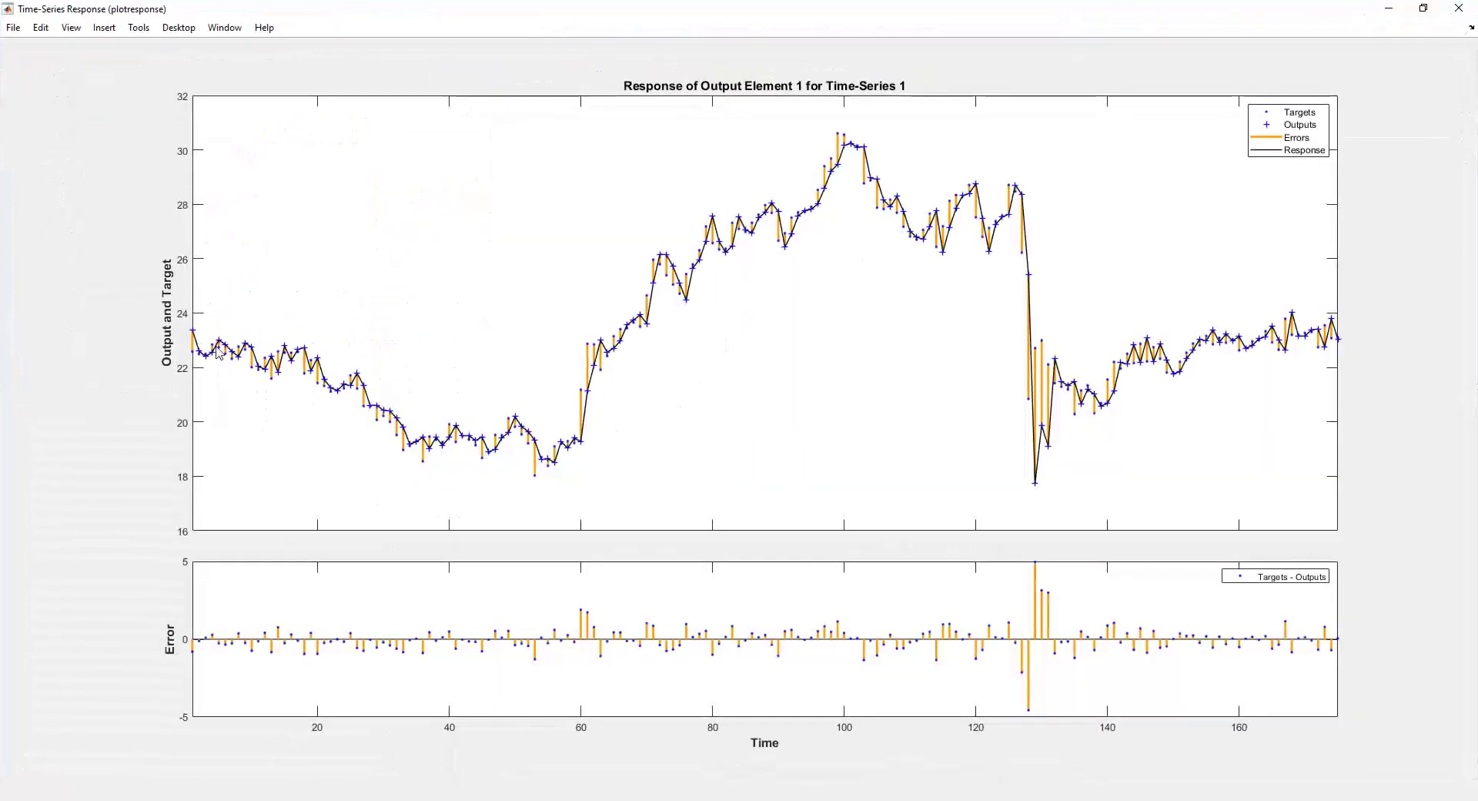